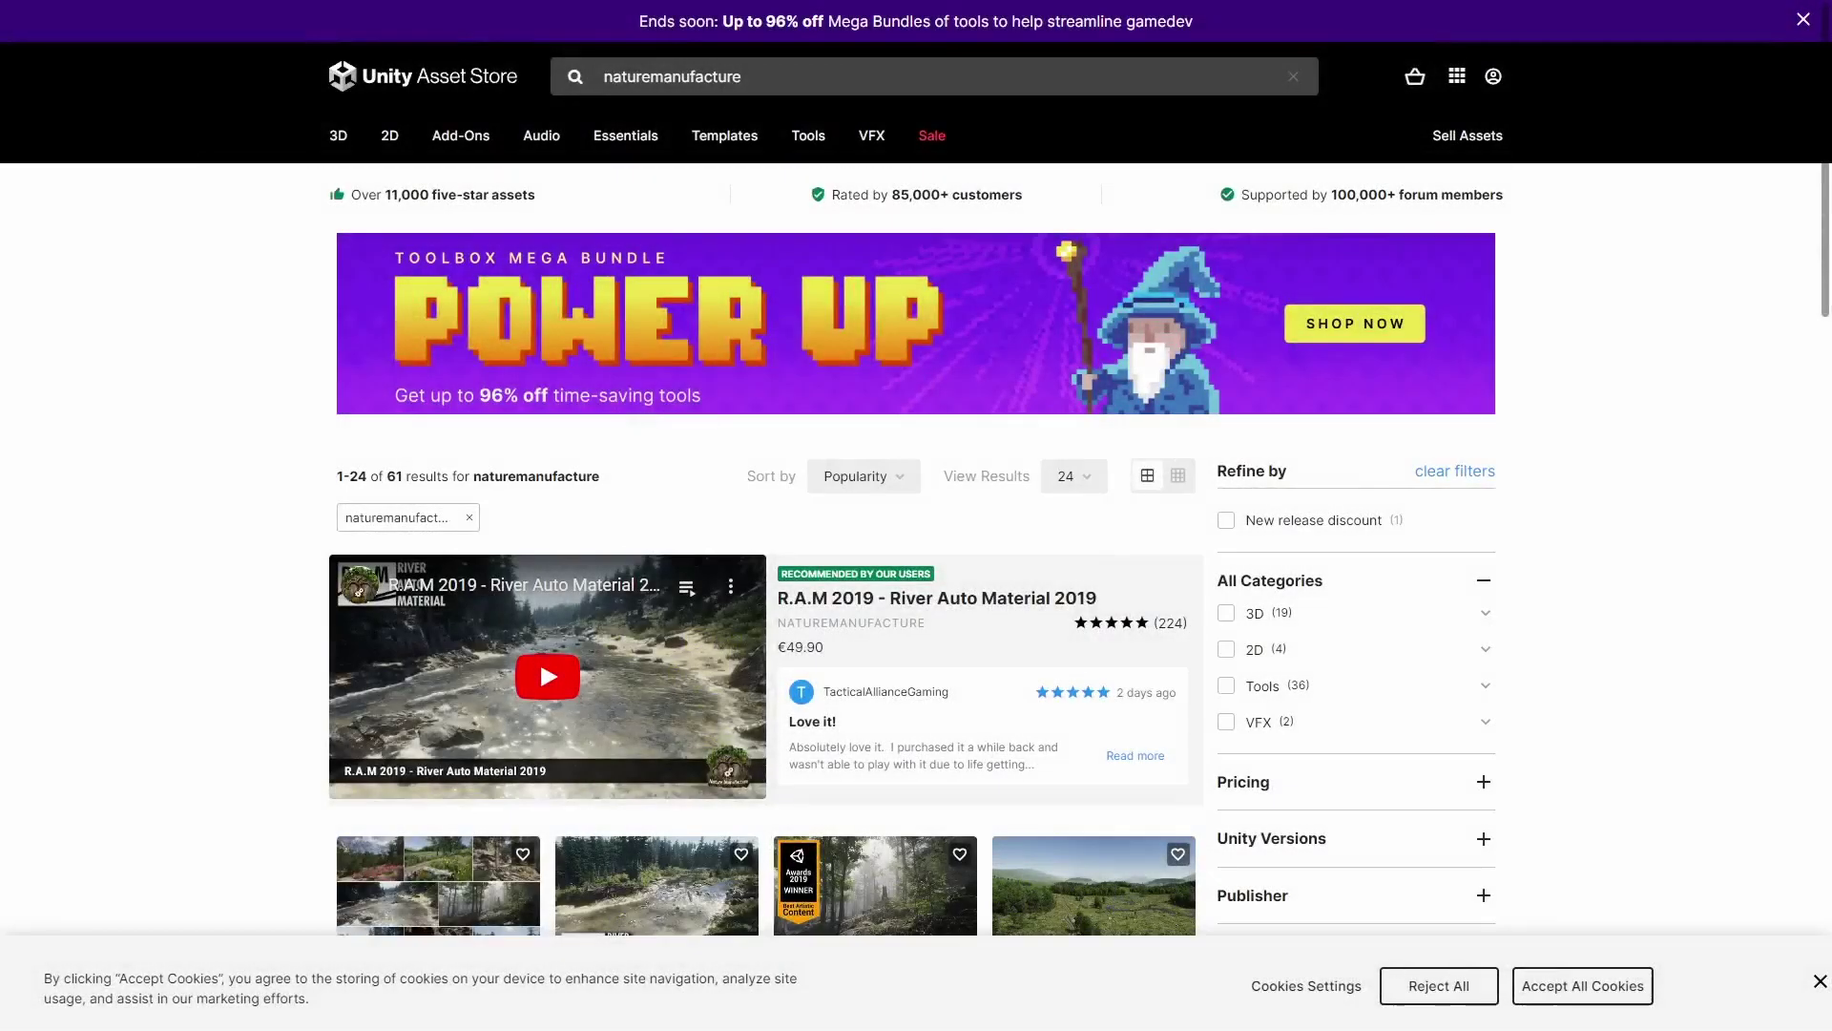
Scroll through all 61 NatureManufacture results in the Asset Store search.
scroll(916, 515, "down", 5)
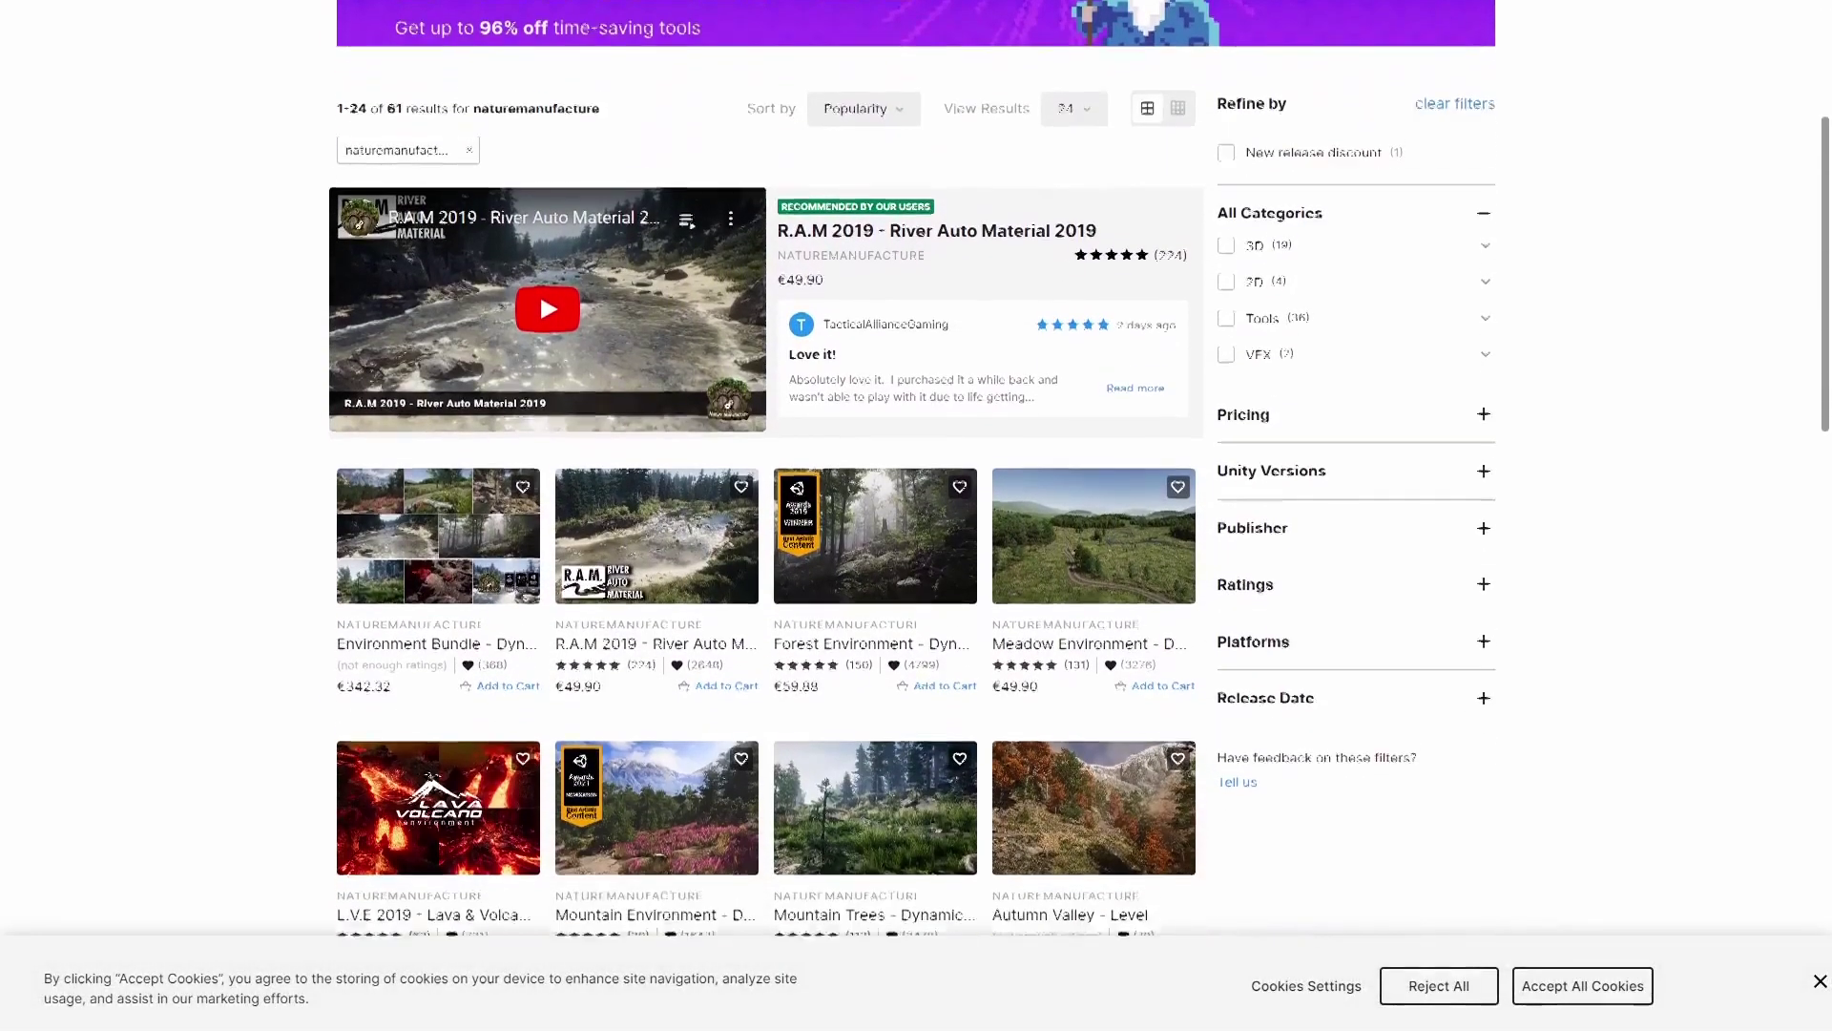
scroll(763, 477, "down", 3)
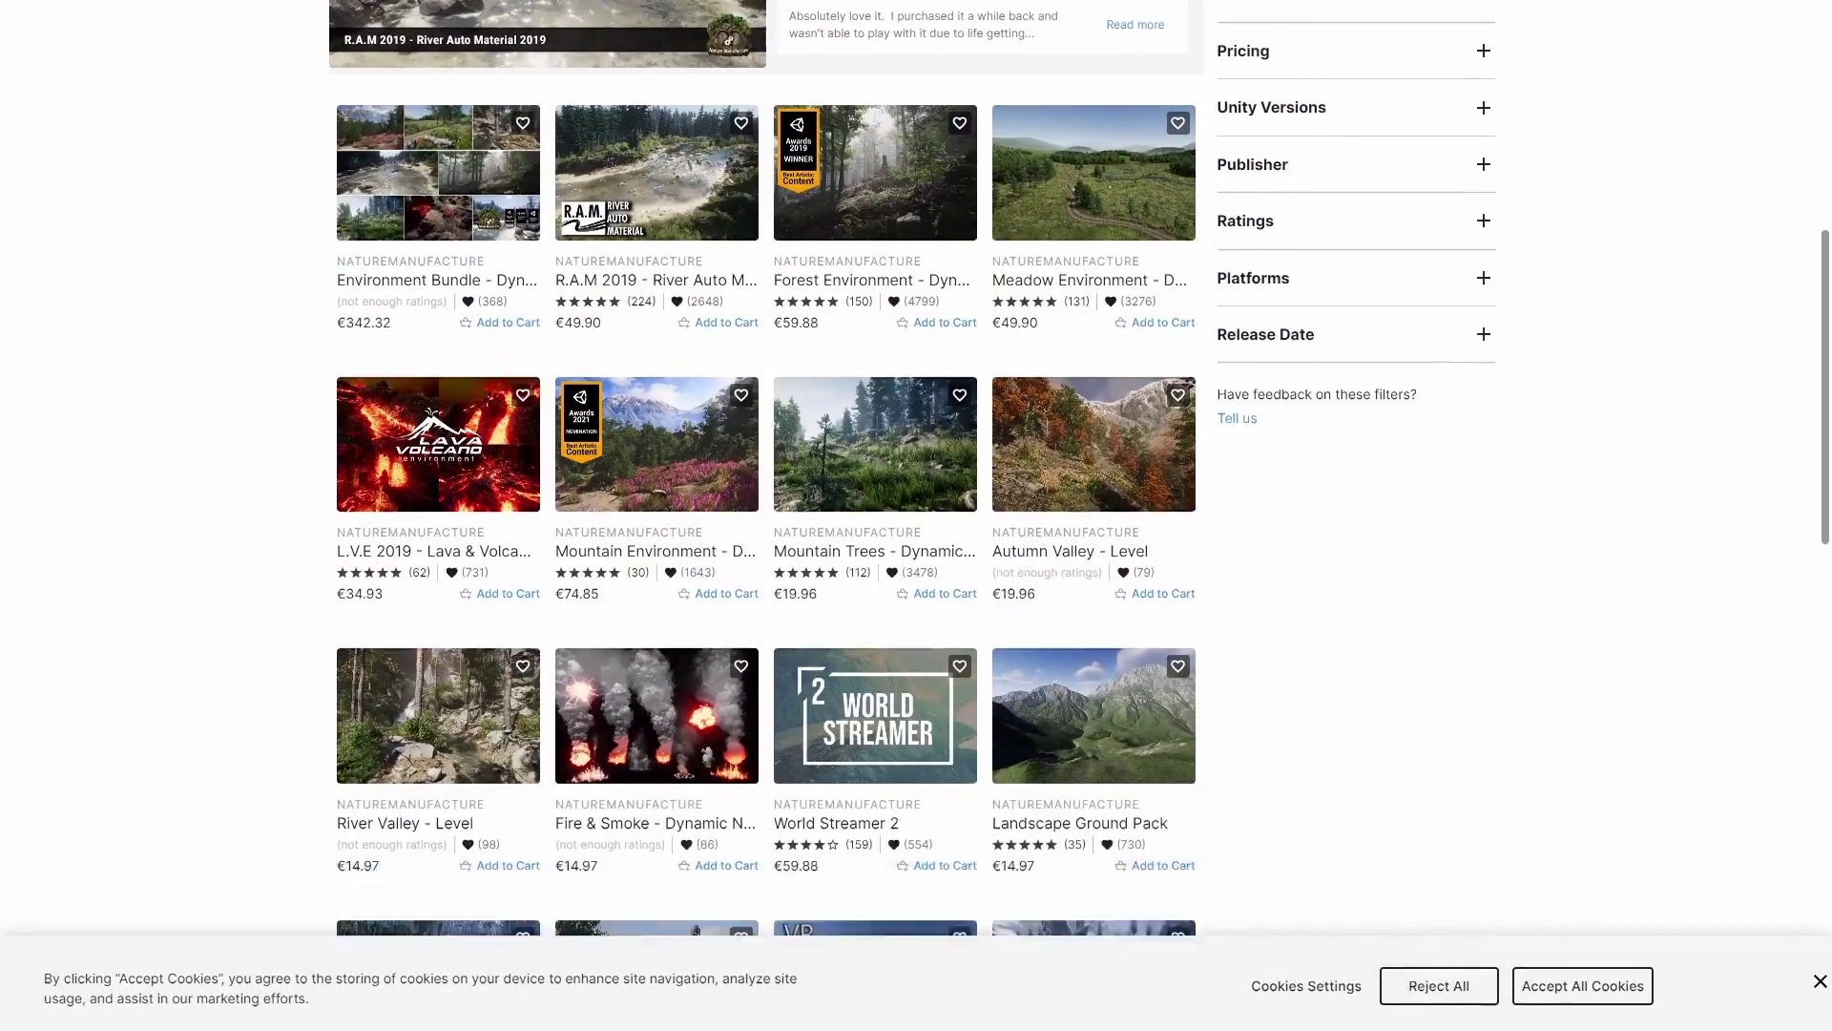
scroll(764, 477, "down", 5)
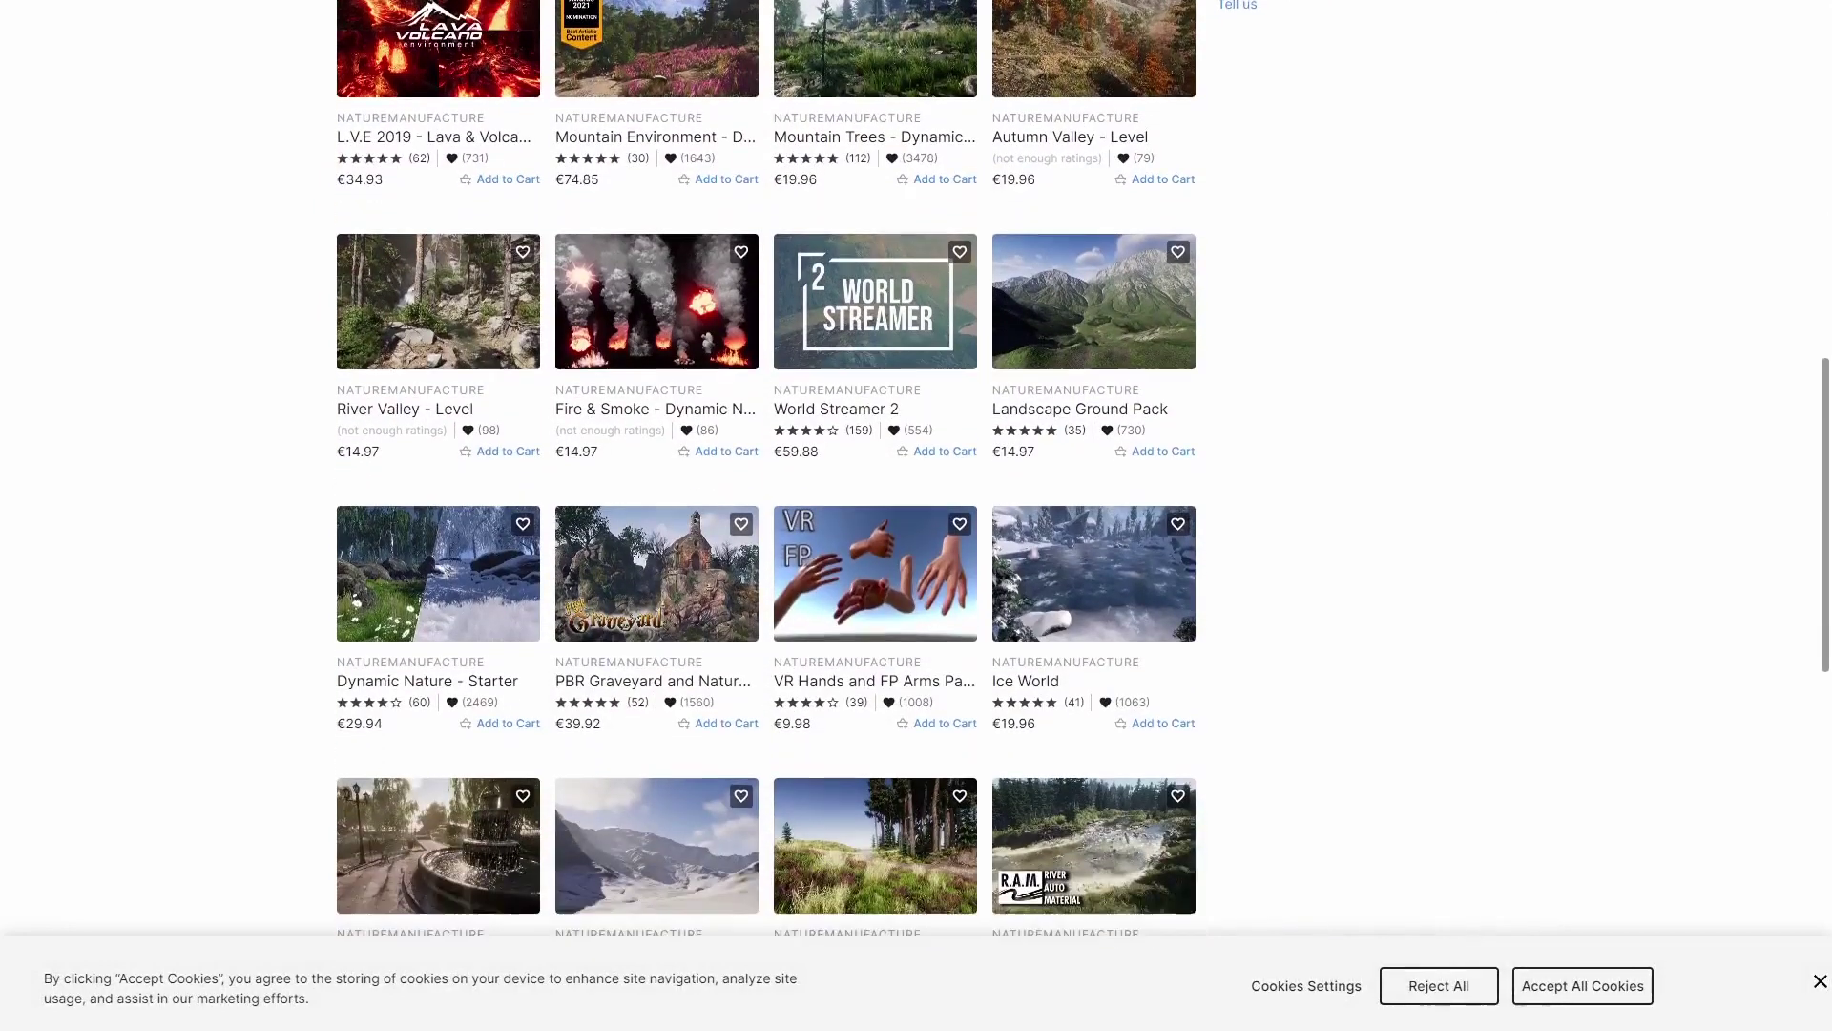
scroll(764, 477, "down", 5)
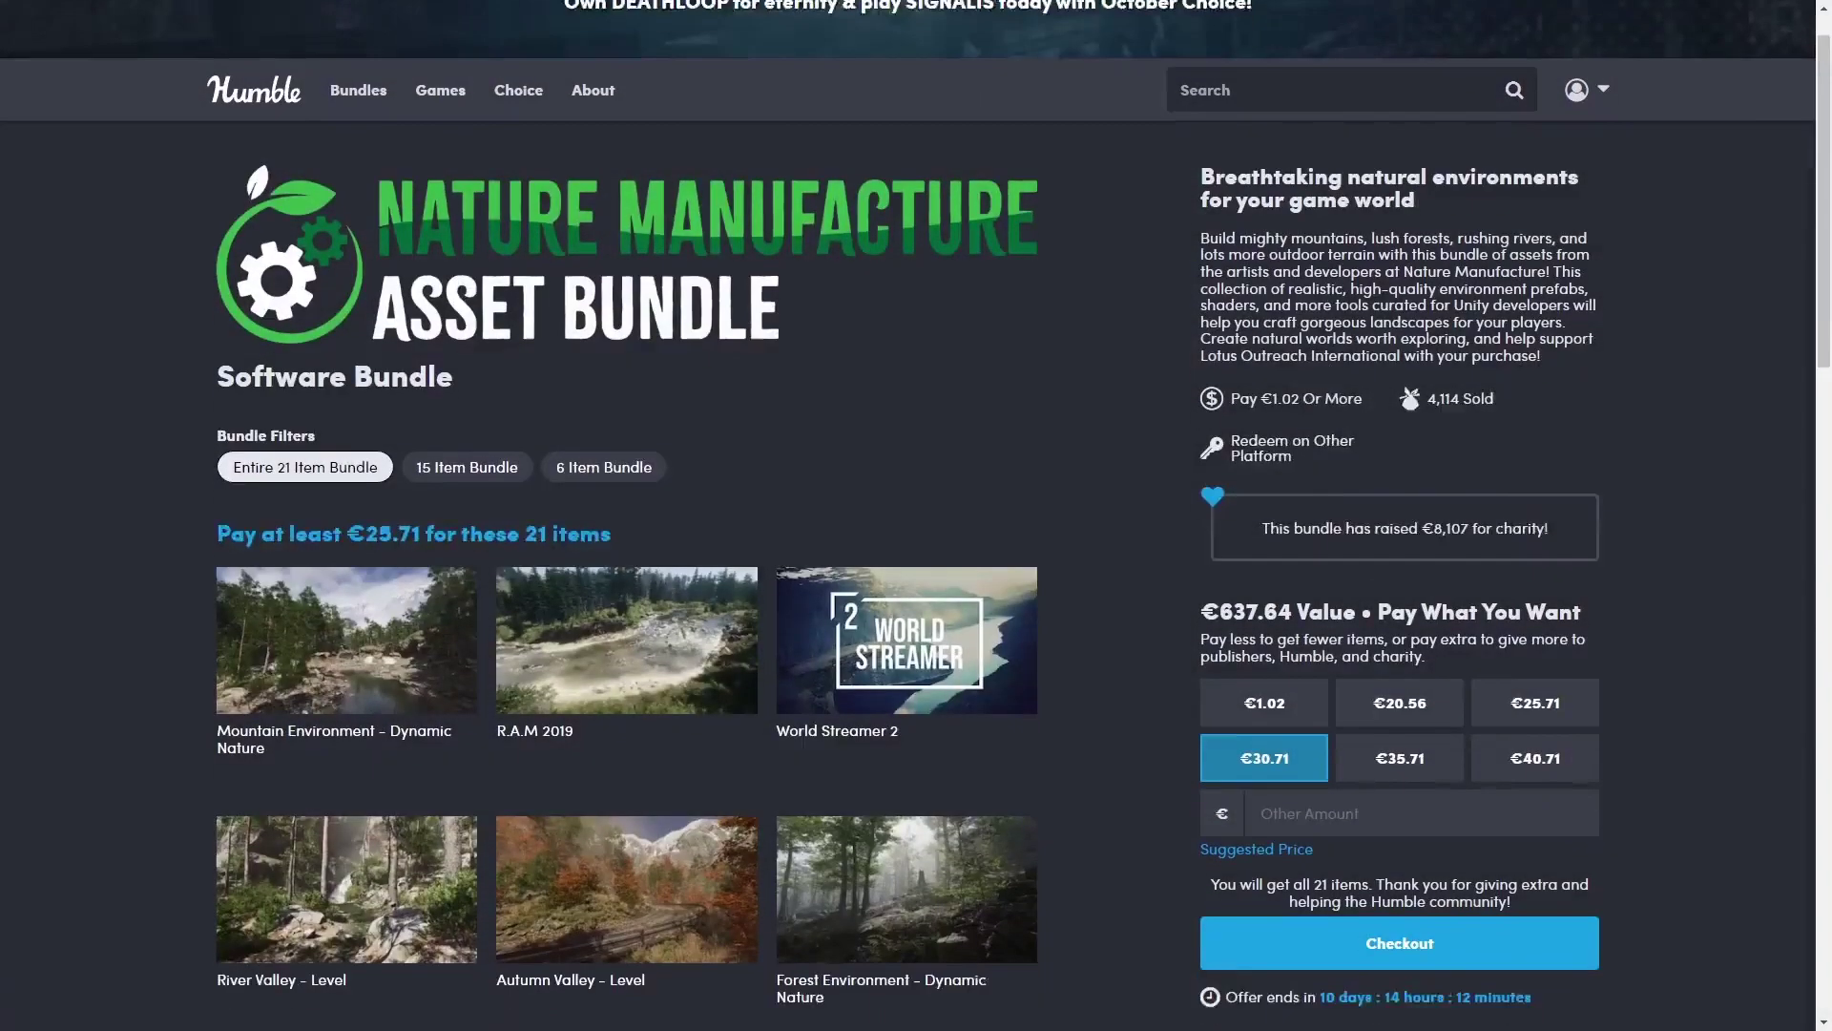
scroll(916, 516, "down", 3)
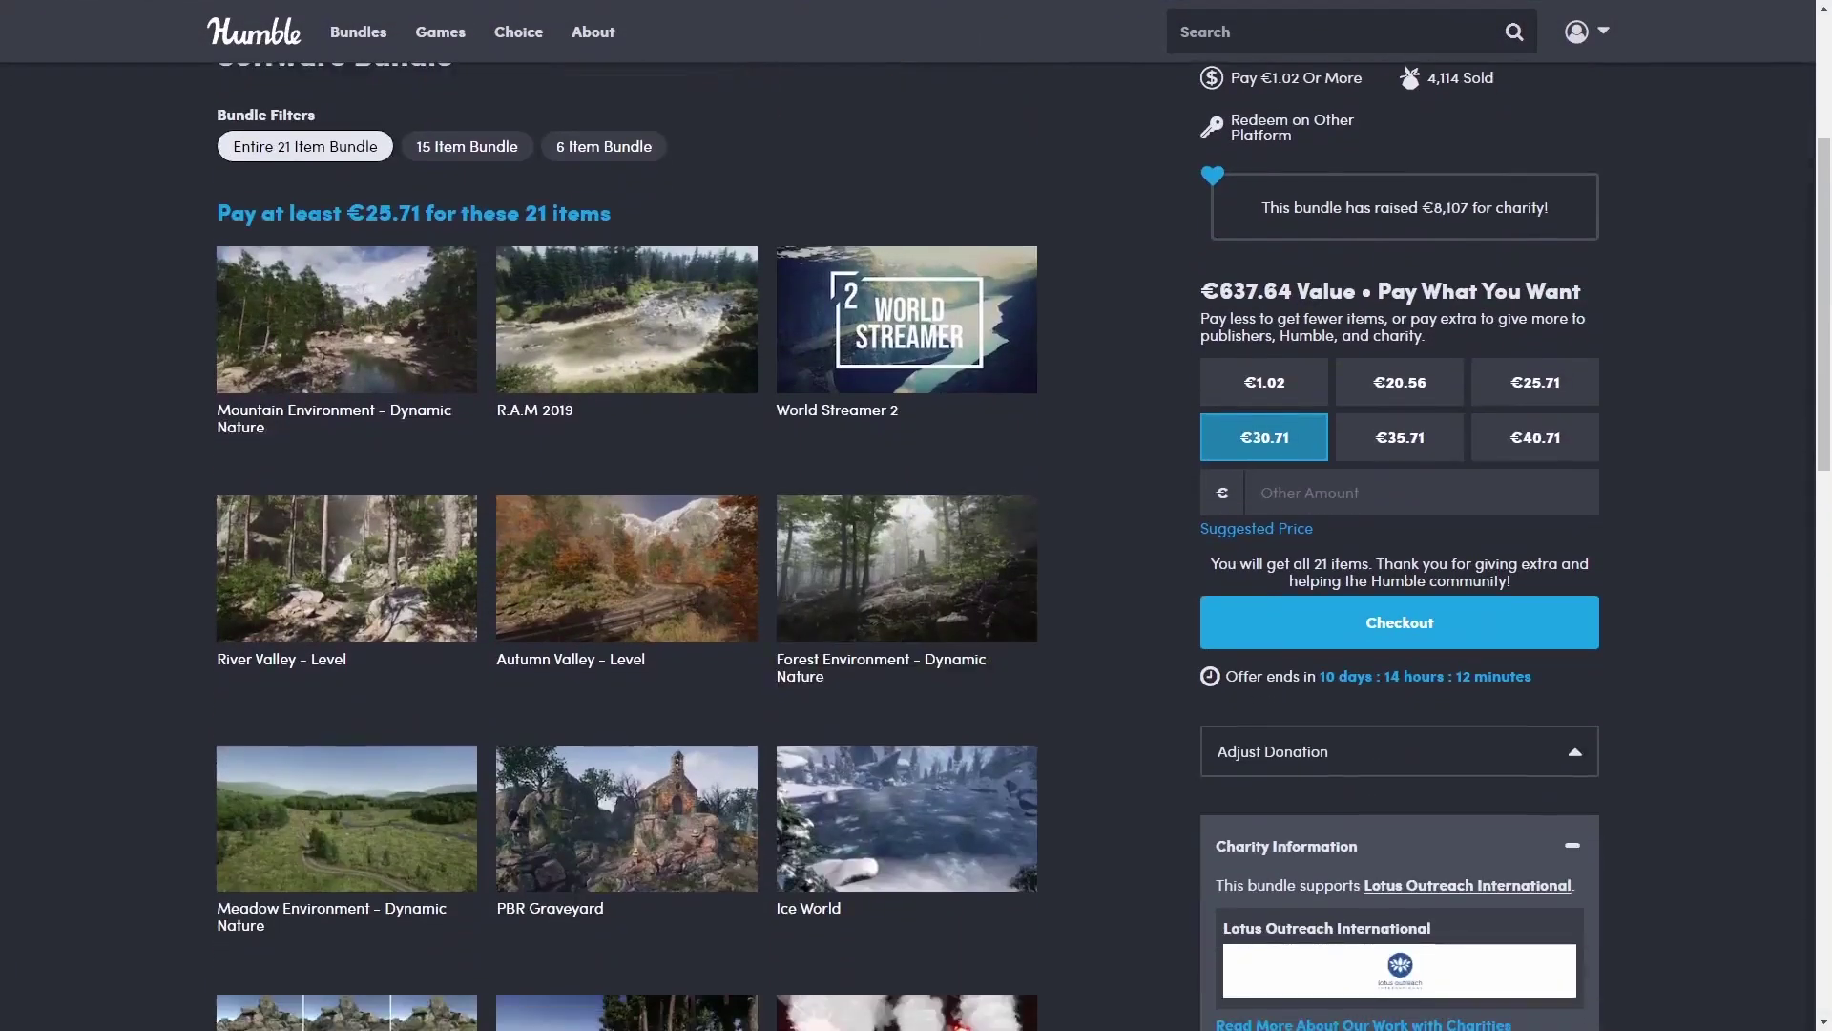
Scroll through the 21 NatureManufacture items in the Humble Software Bundle grid, then back up.
scroll(917, 515, "down", 4)
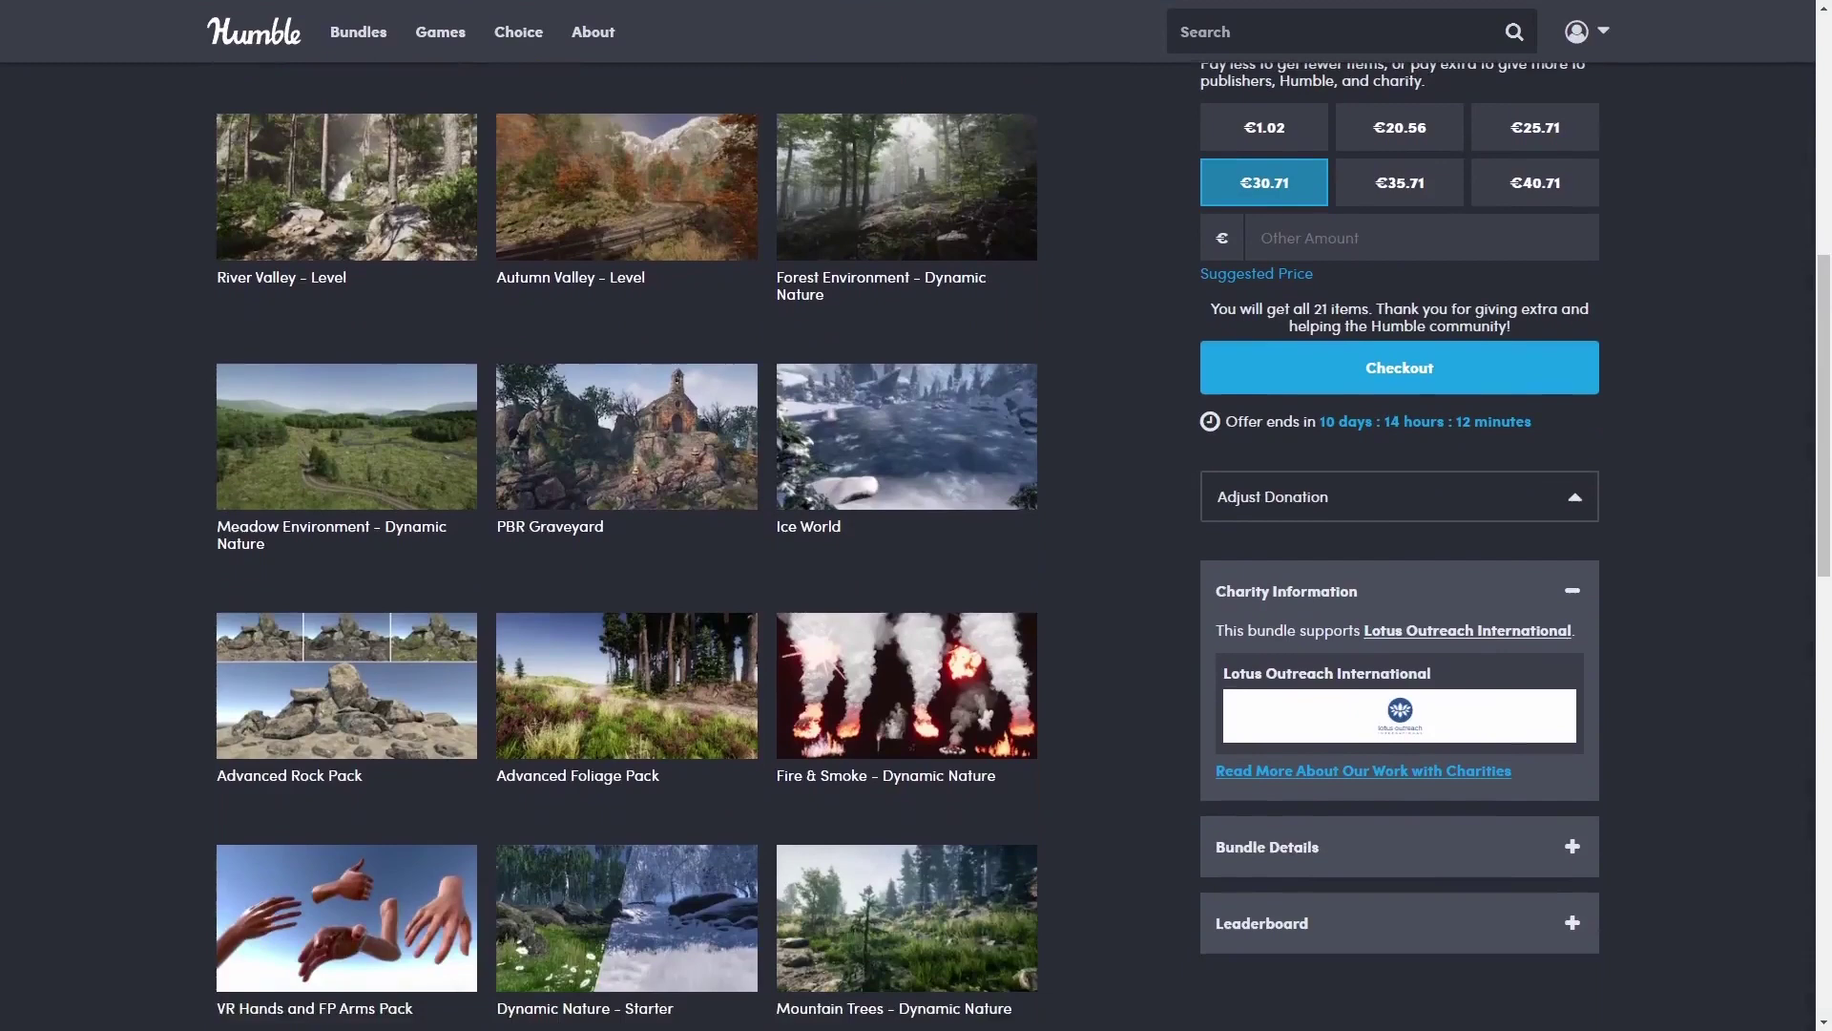
scroll(627, 535, "down", 6)
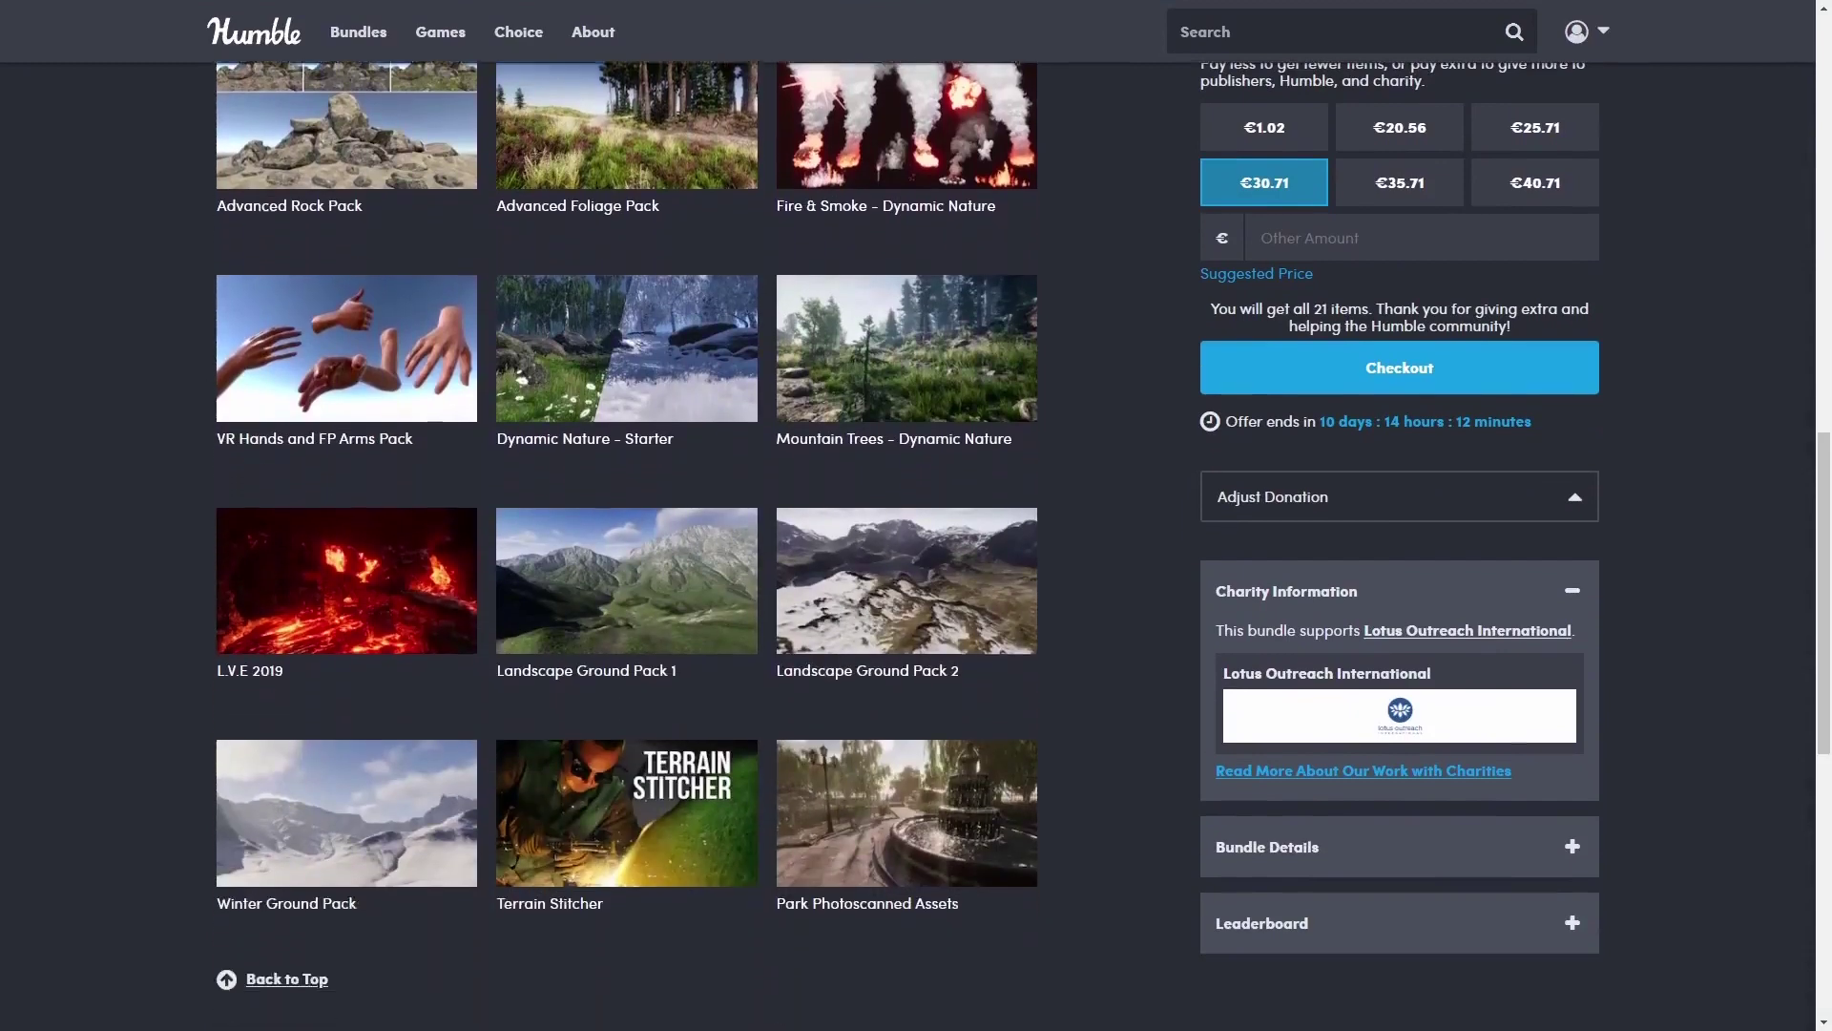
scroll(917, 515, "down", 3)
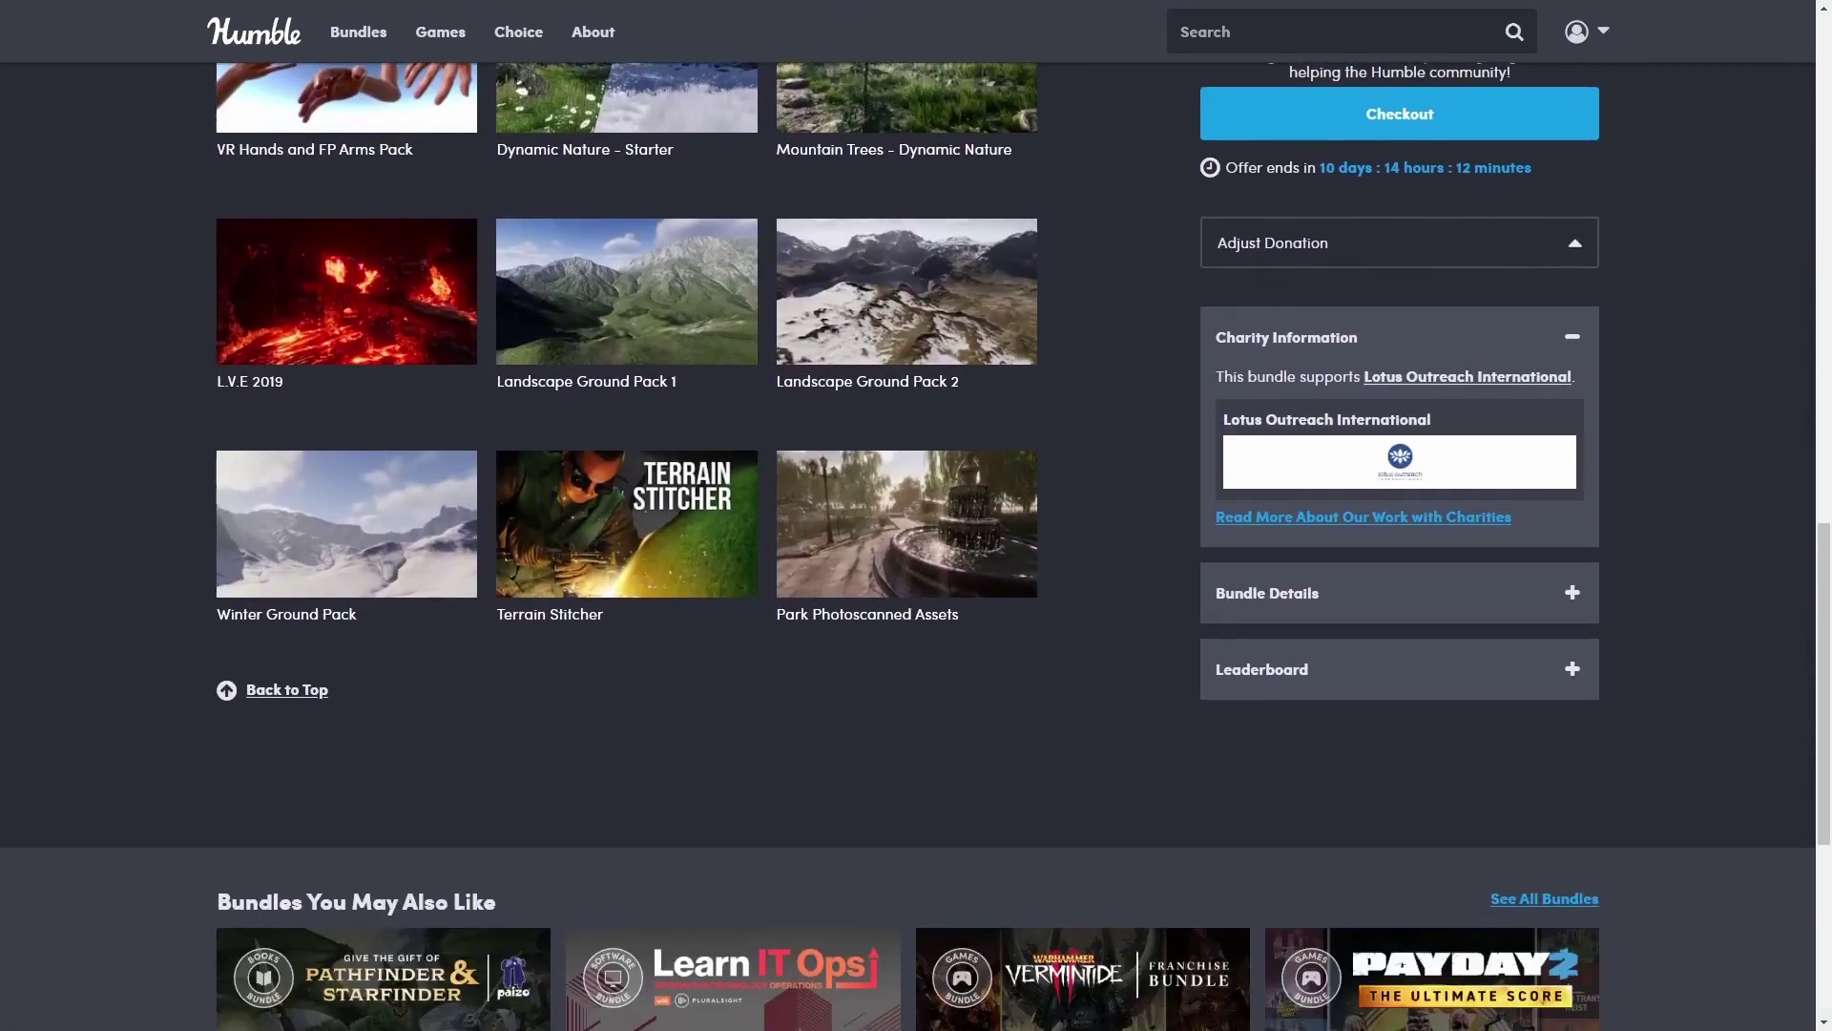
scroll(916, 515, "up", 5)
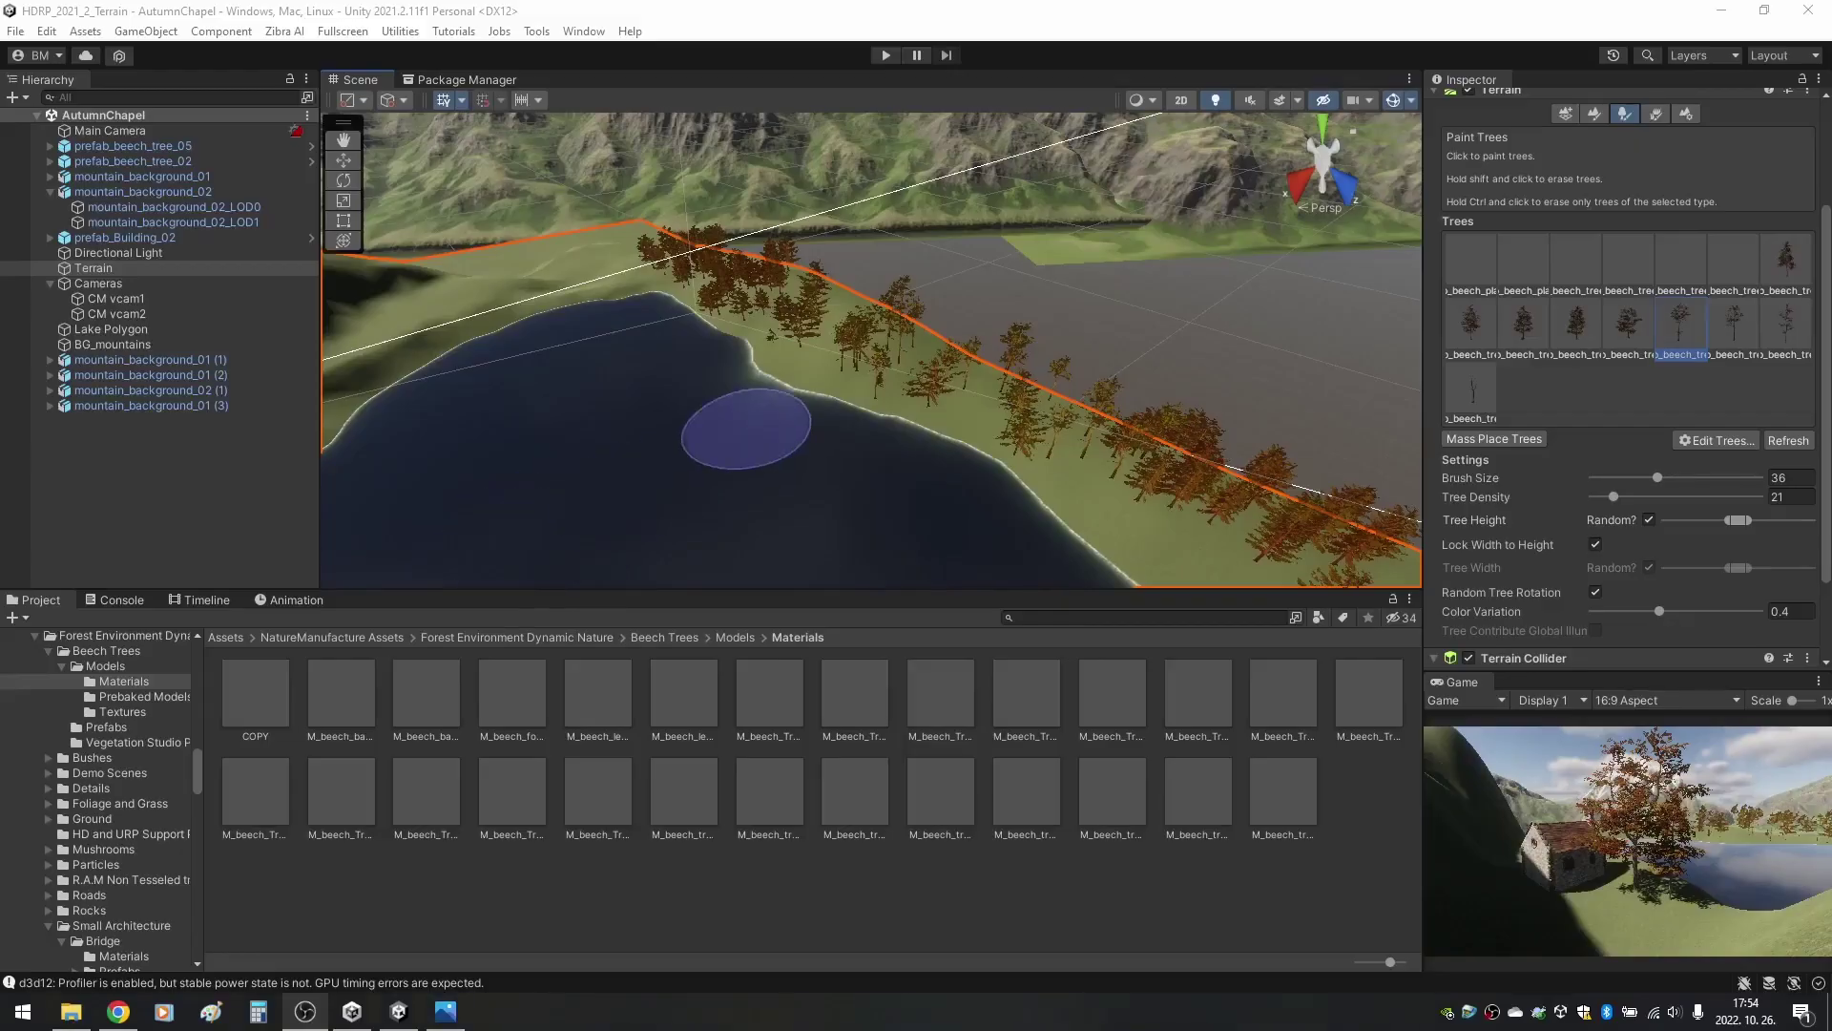
Orbit the Scene view closer and tilt it down over the tree-lined lake shoreline.
right_click_drag(902, 377, 887, 391)
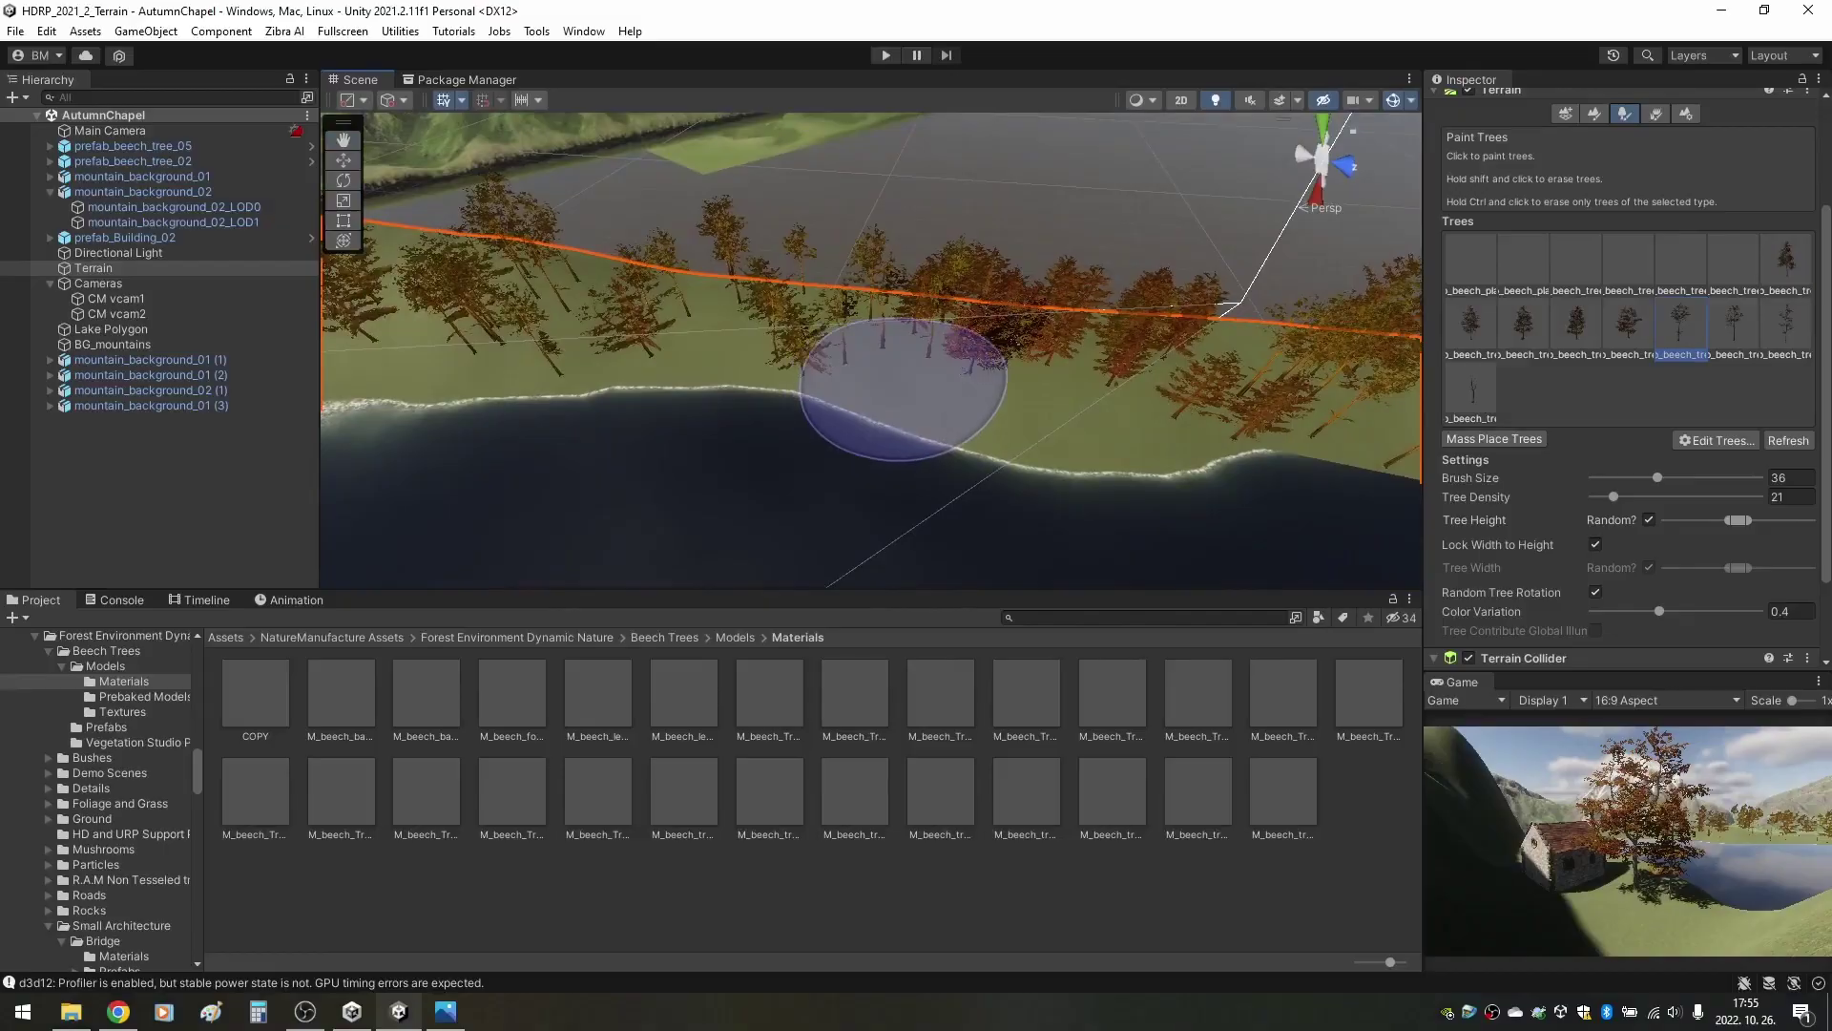
right_click_drag(930, 393, 868, 374)
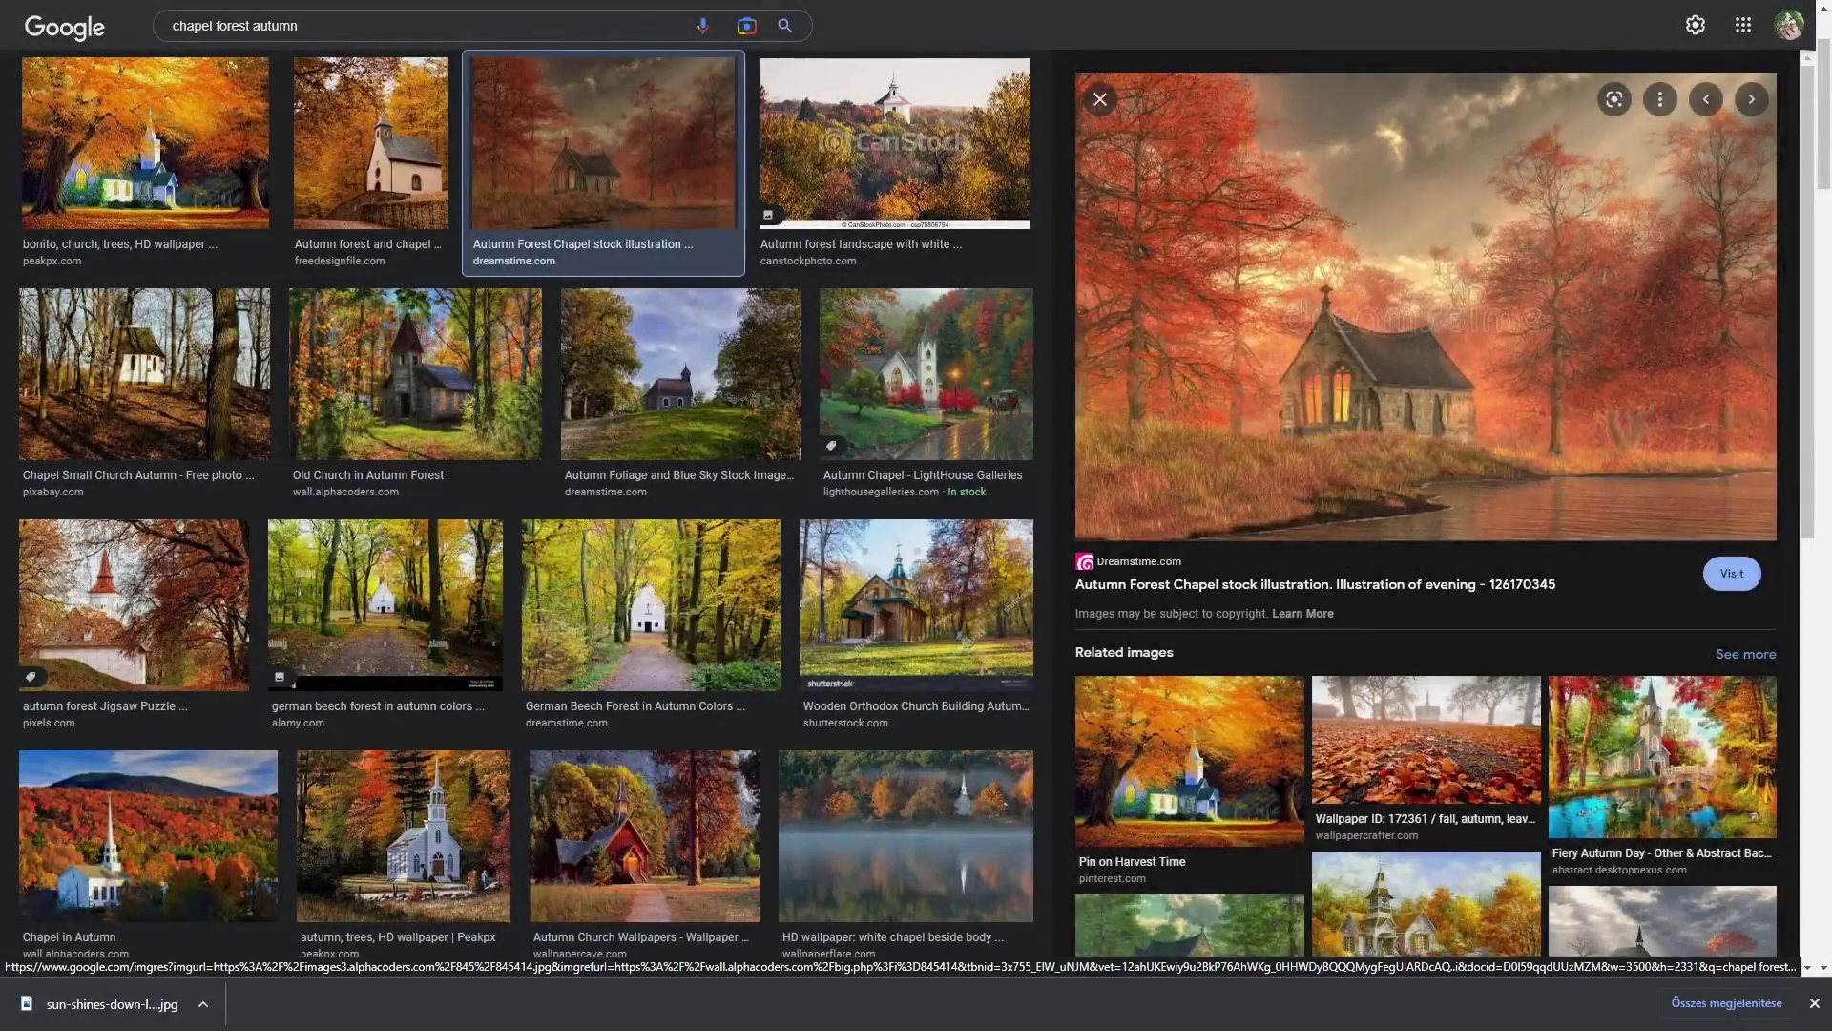
Save the Old Church in Autumn Forest image to the Desktop.
left_click(415, 372)
right_click(1270, 291)
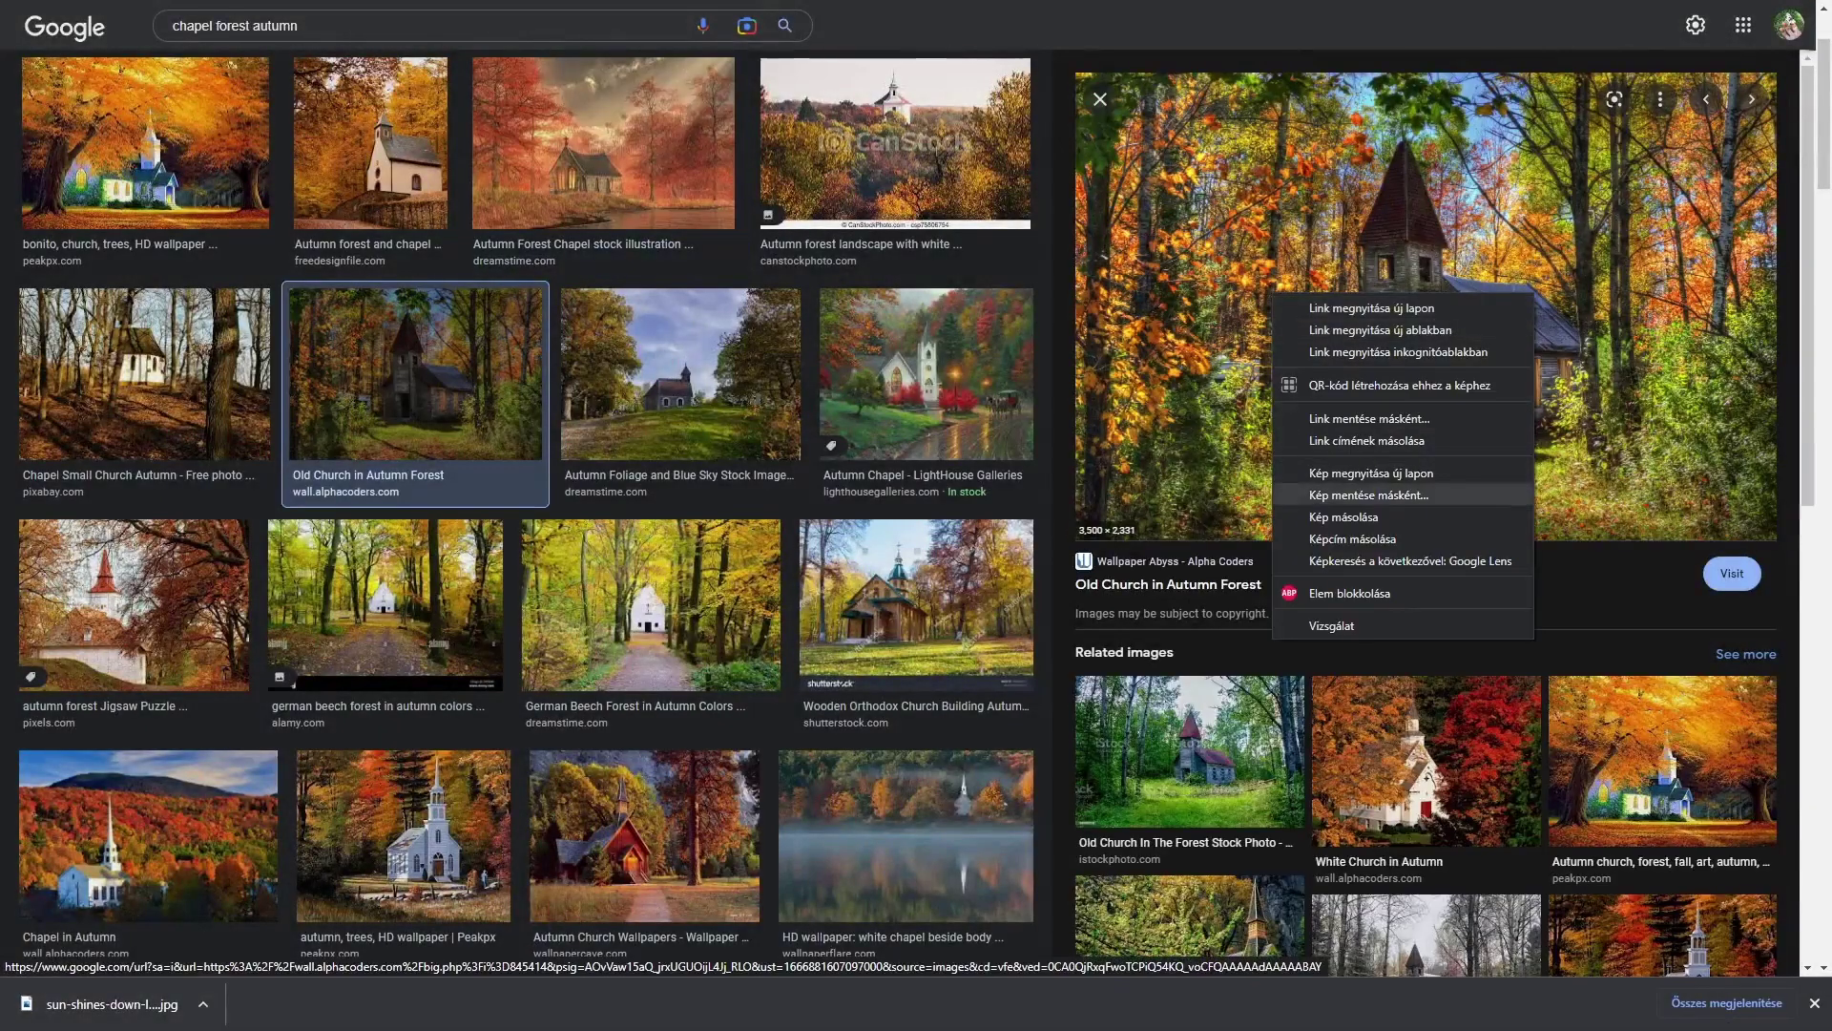
left_click(1345, 477)
left_click(1355, 557)
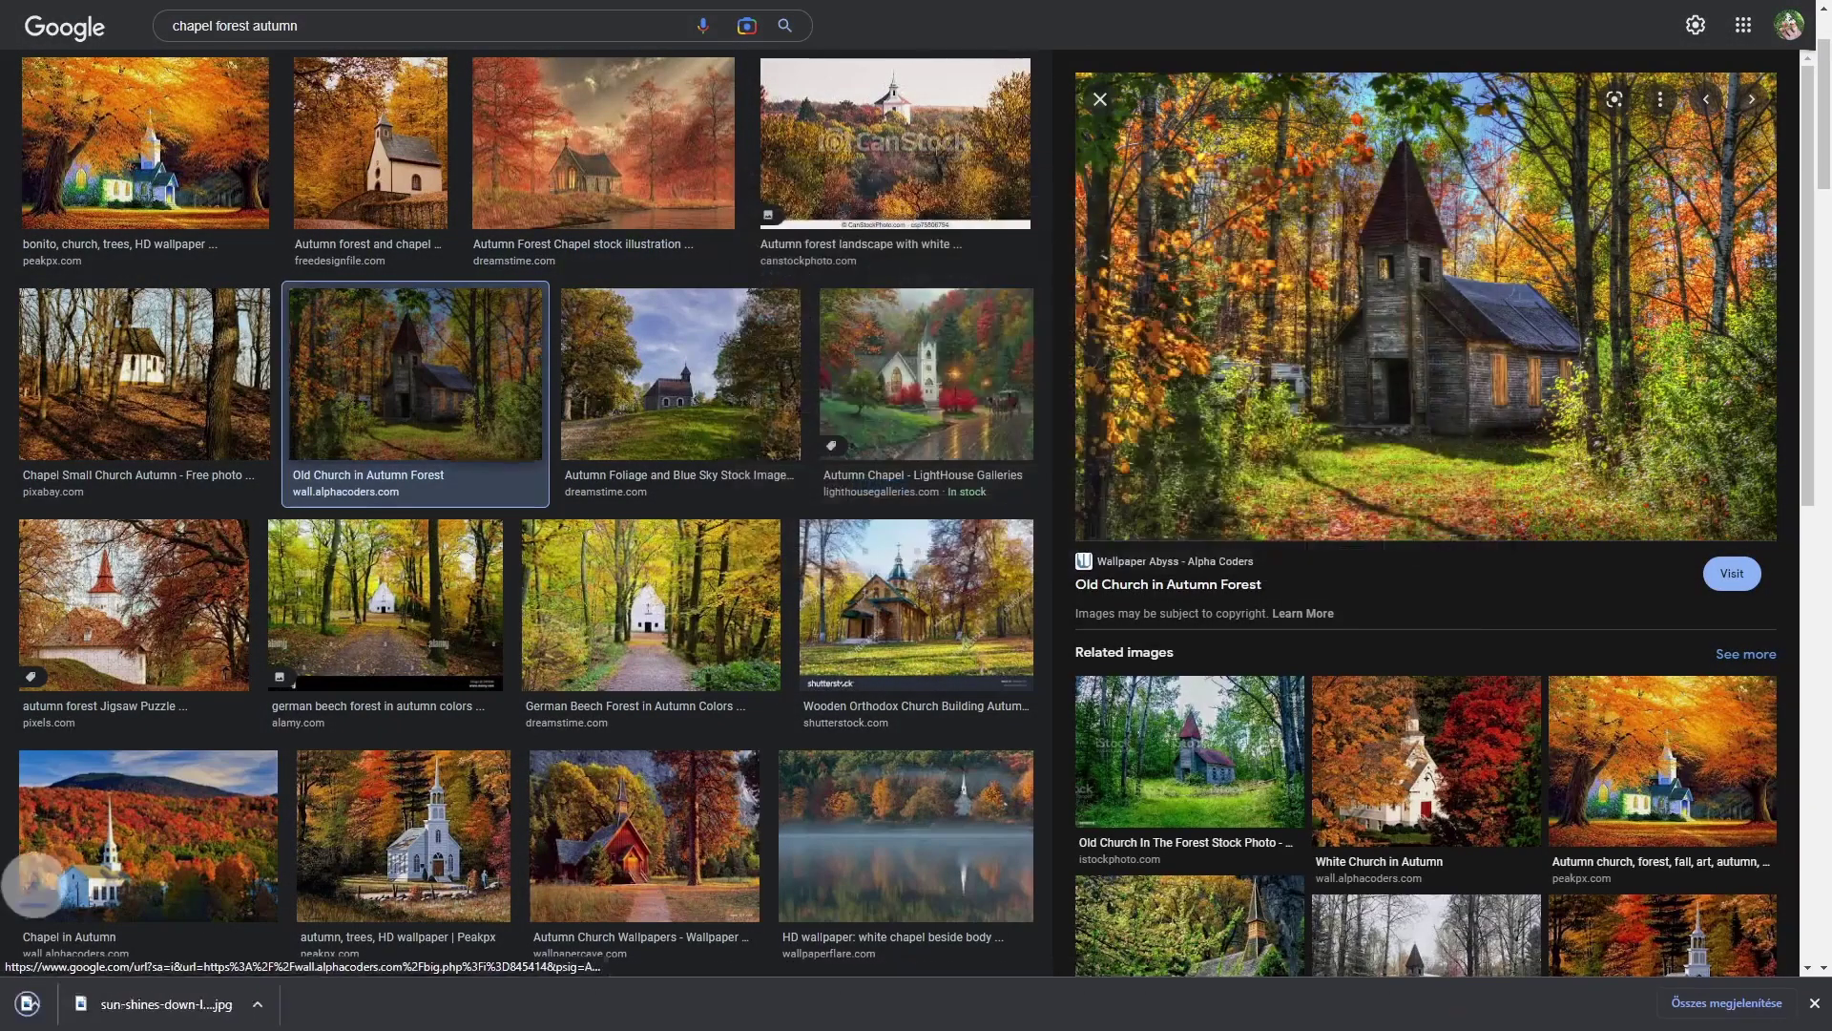
Save the previous small chapel image to the Desktop as well.
key("Left")
right_click(1343, 247)
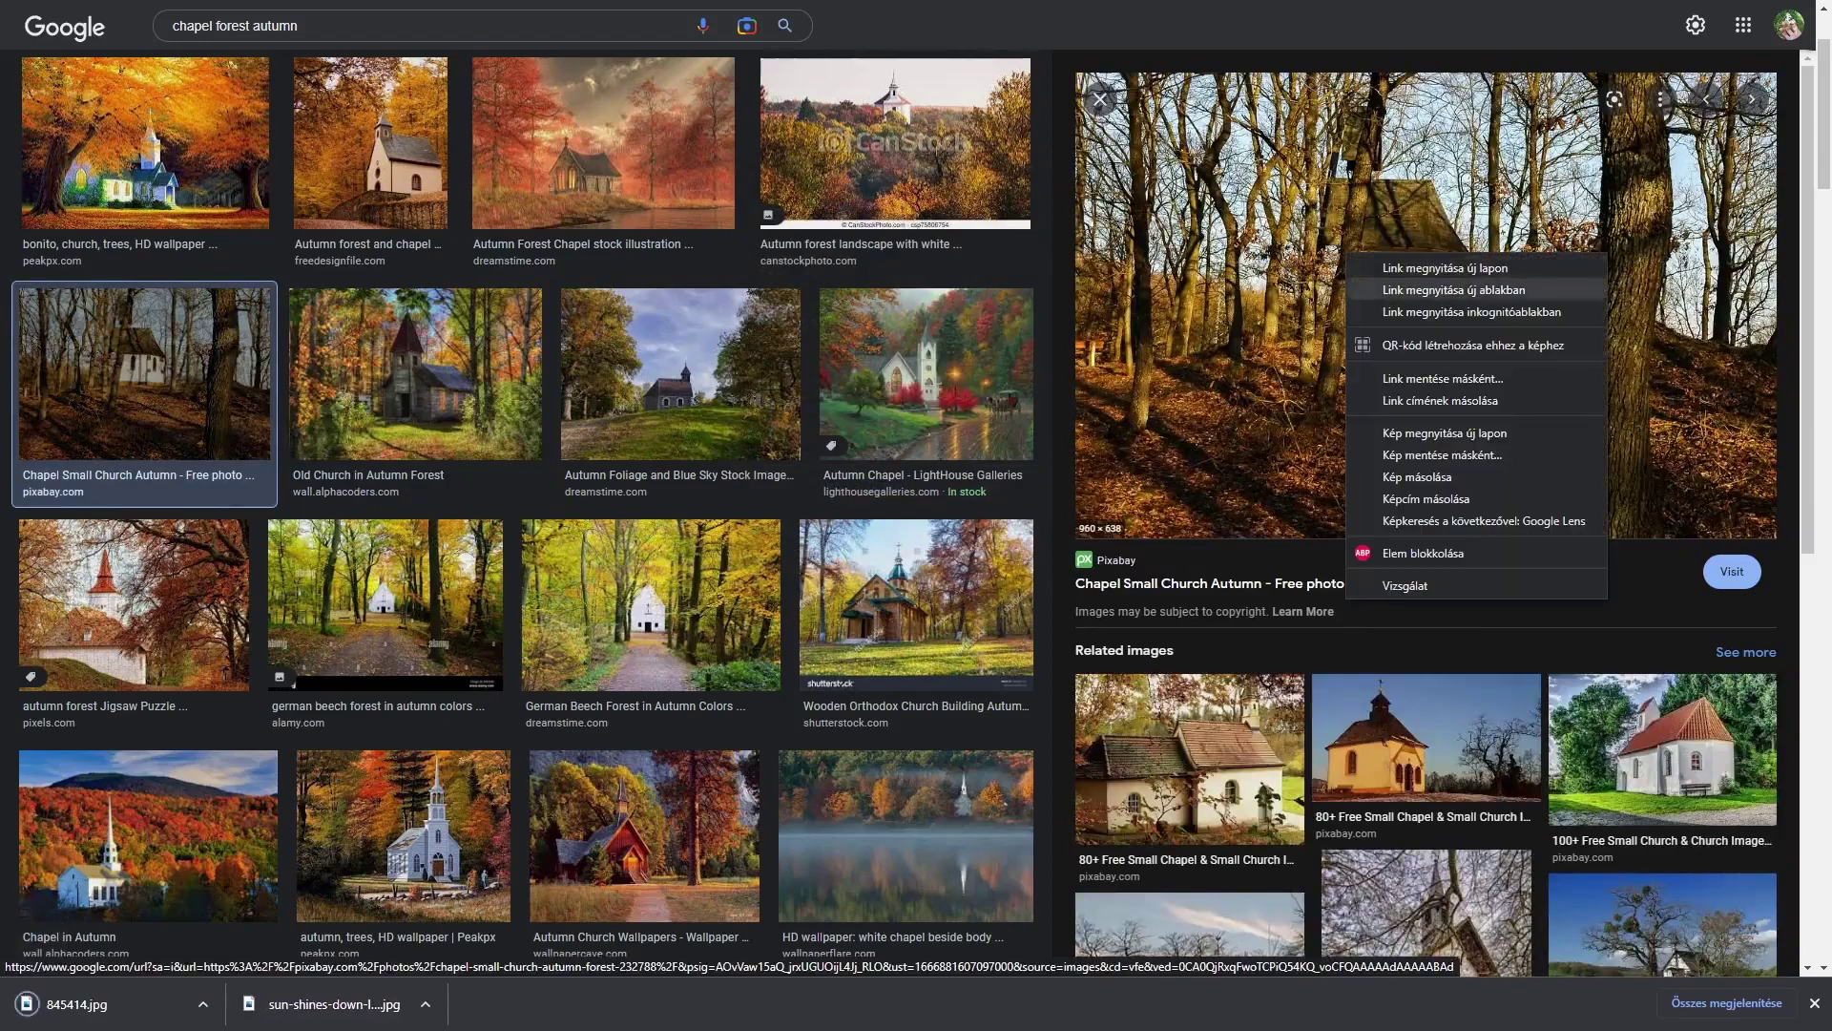
left_click(1393, 443)
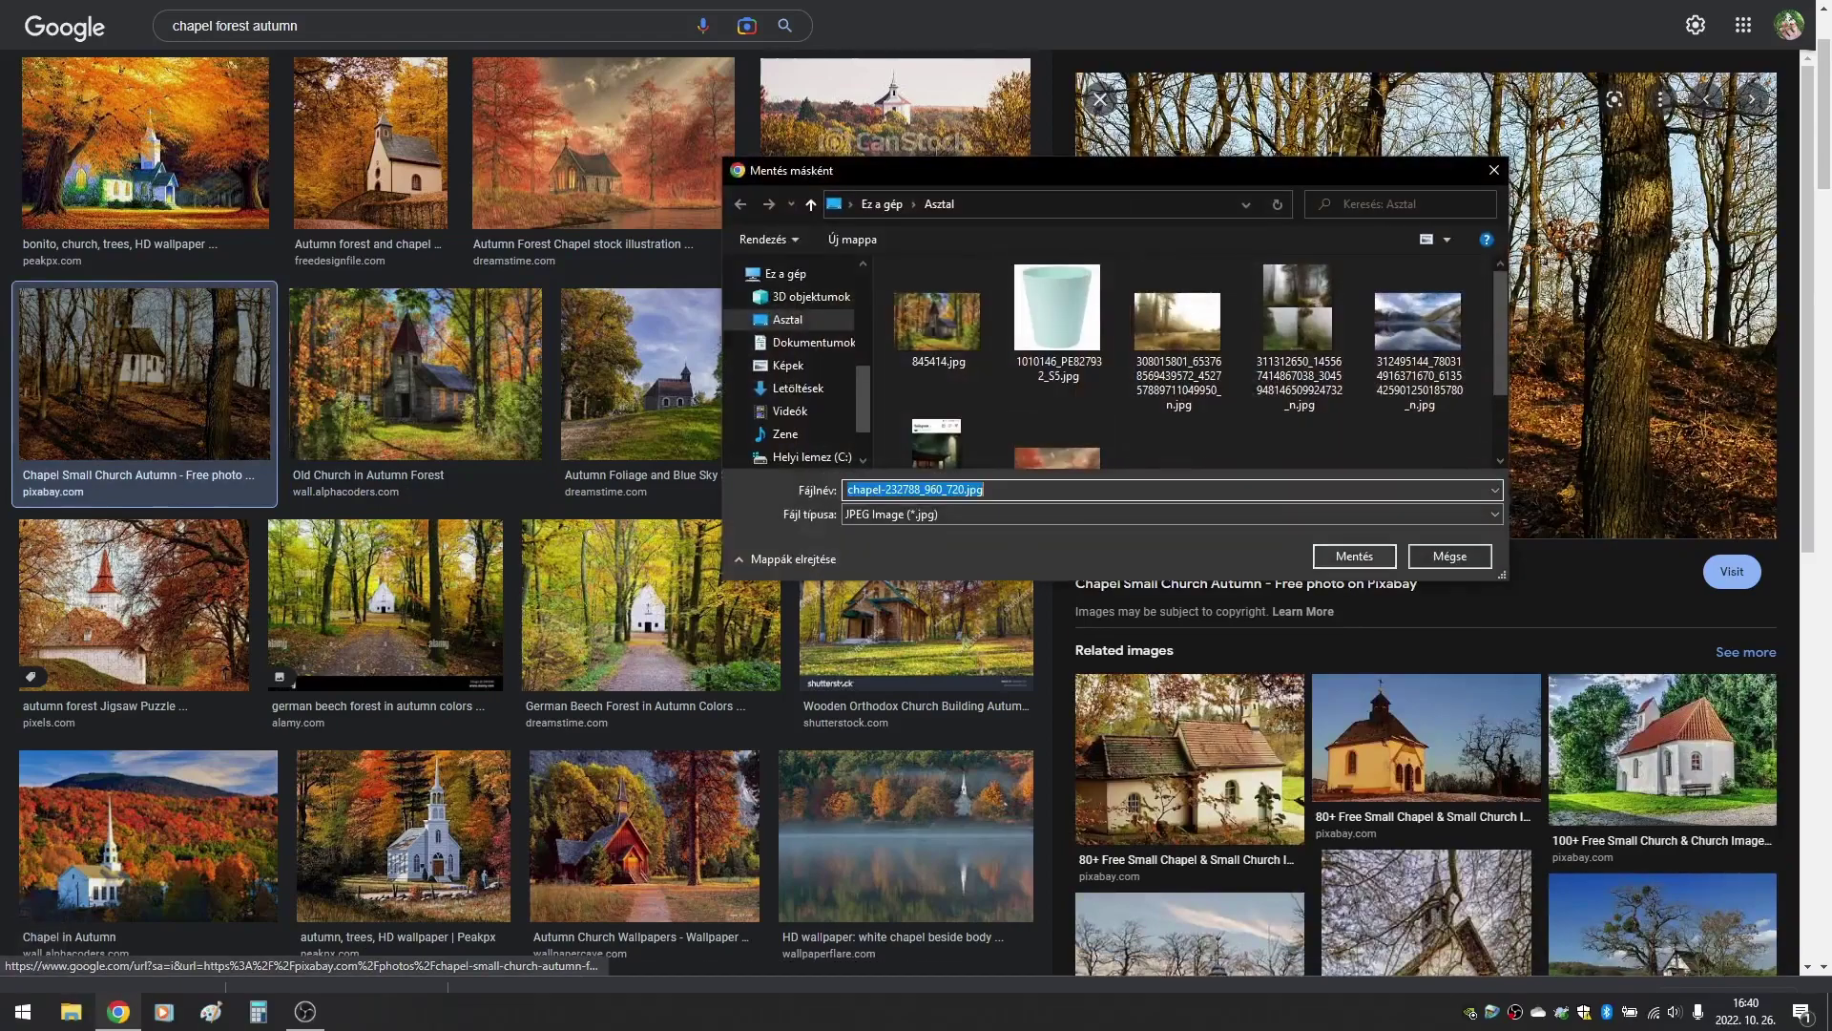
key("Return")
Save the white chapel beside the misty lake image.
scroll(515, 506, "down", 2)
left_click(906, 649)
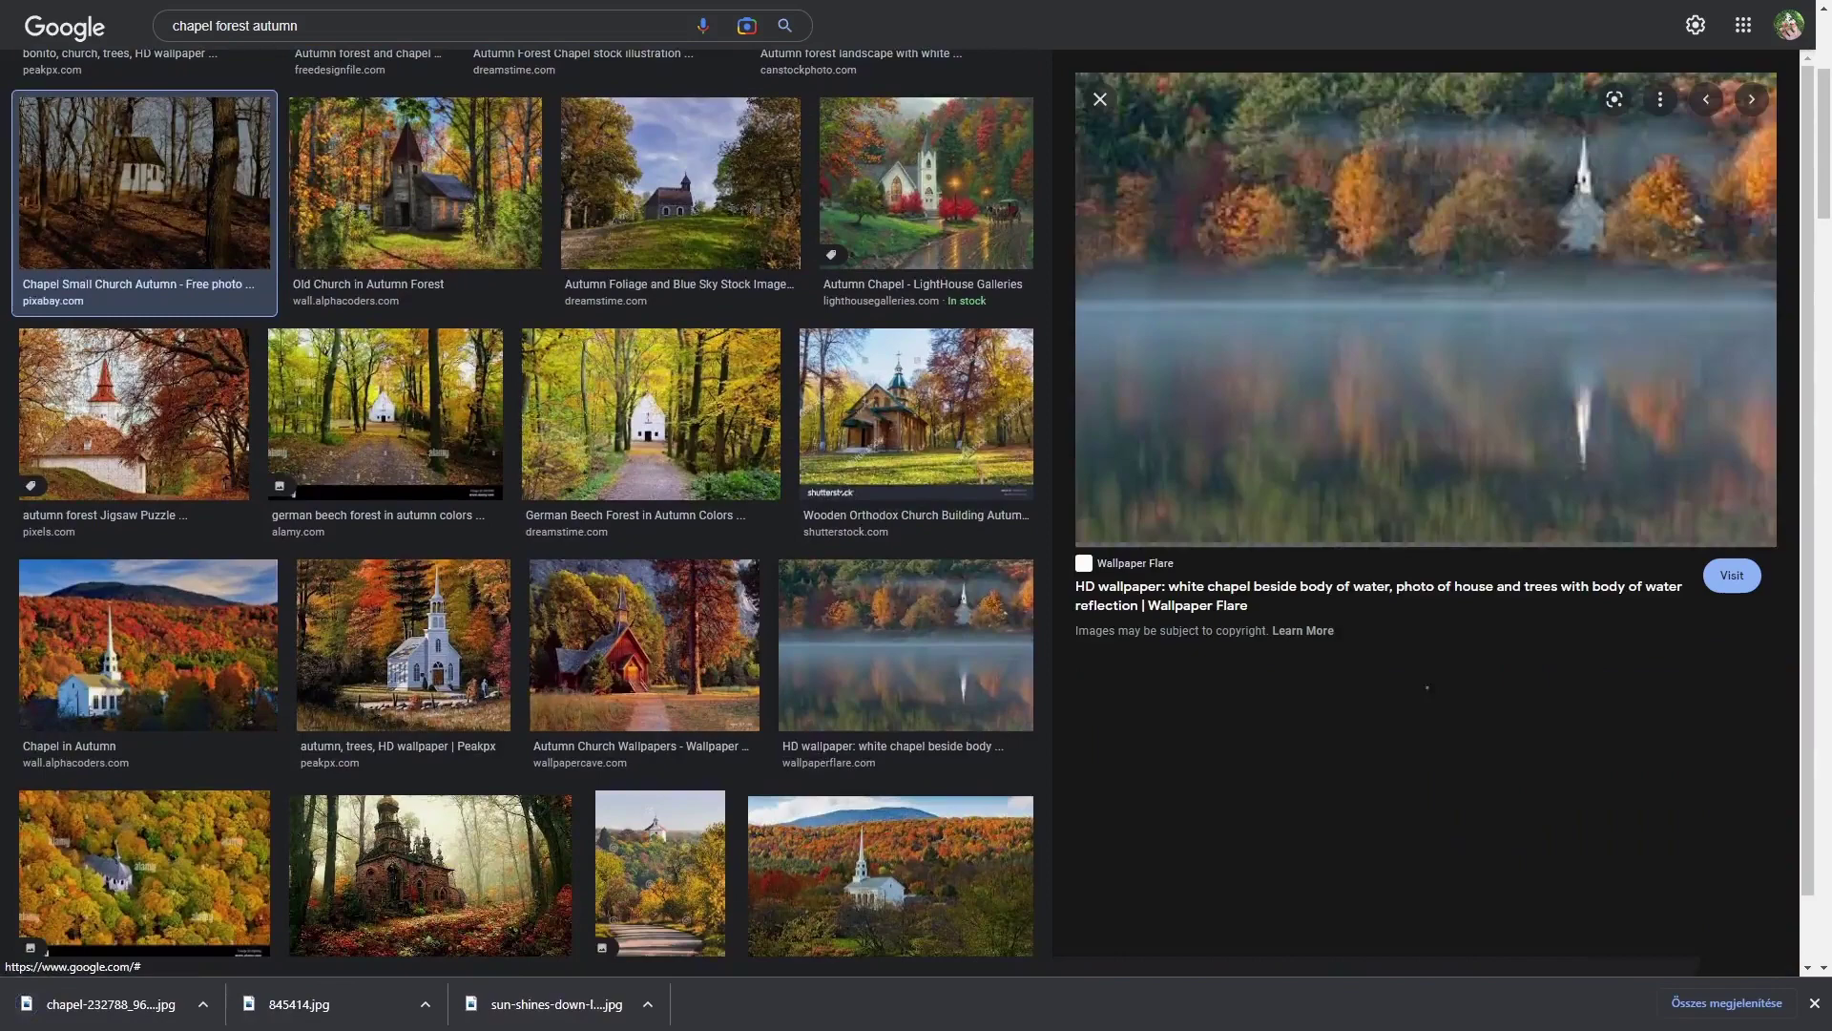
right_click(1326, 275)
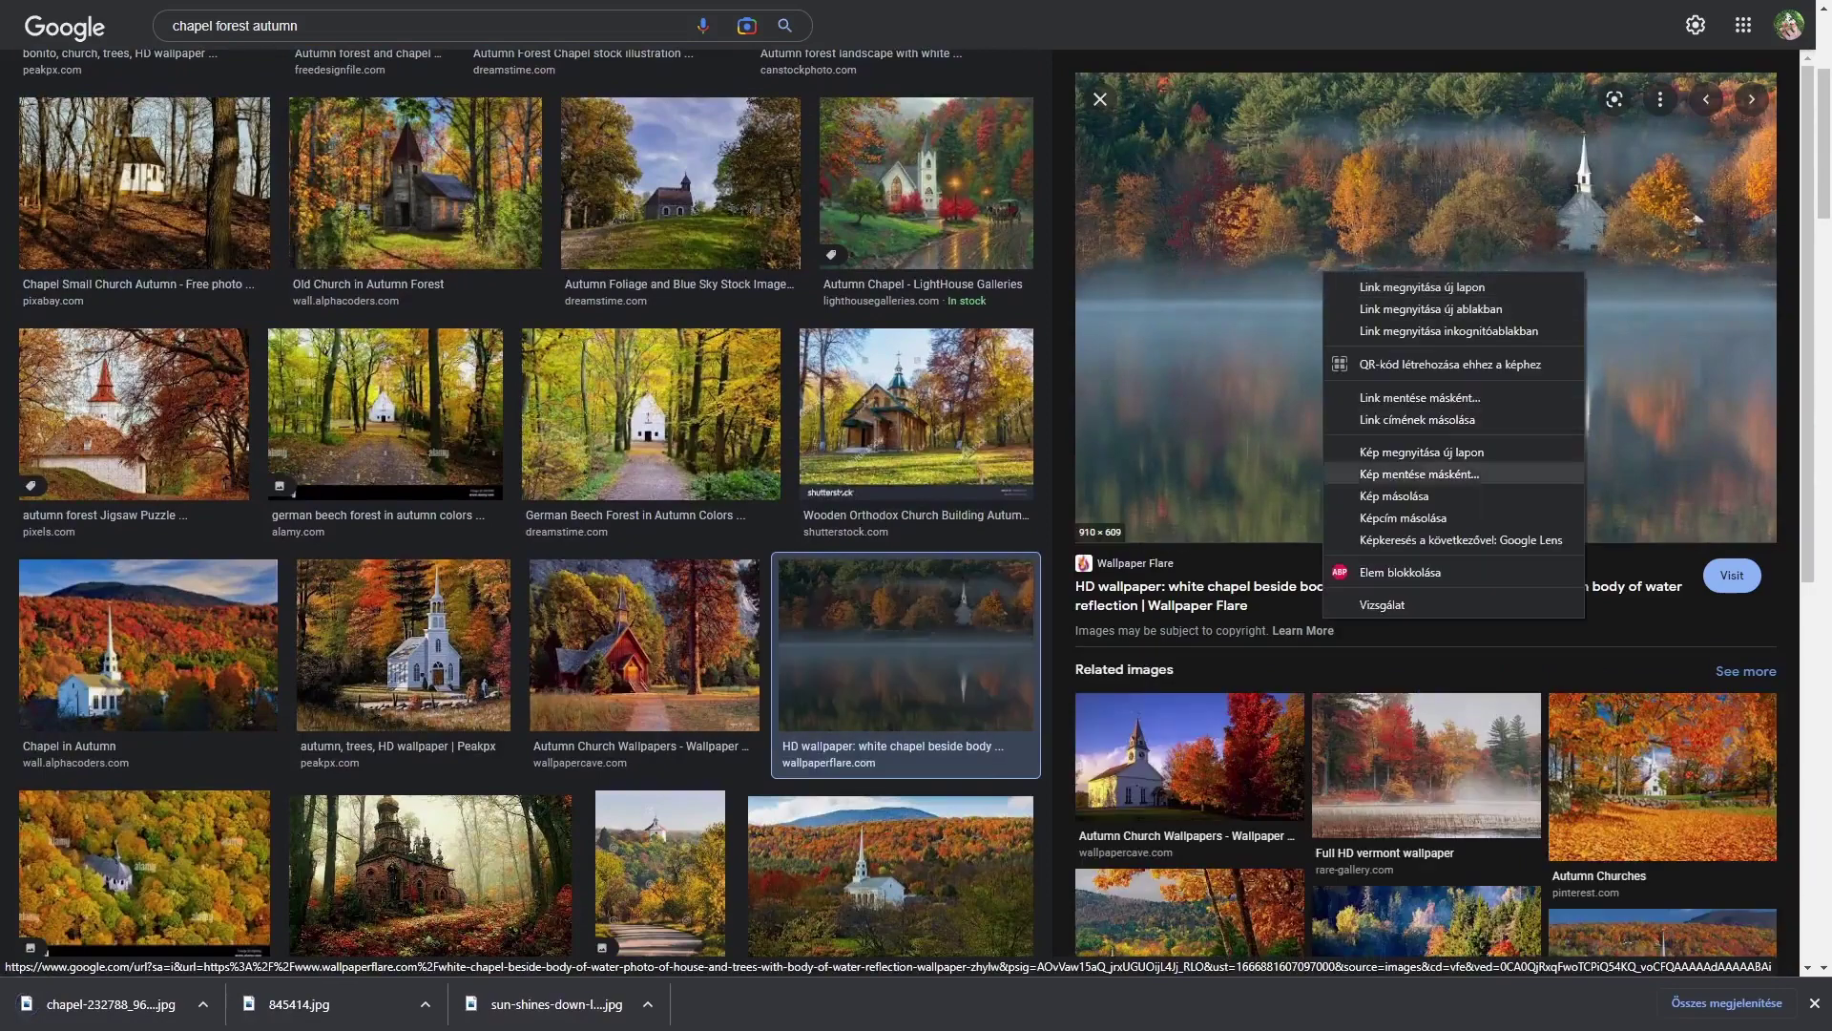
left_click(1419, 473)
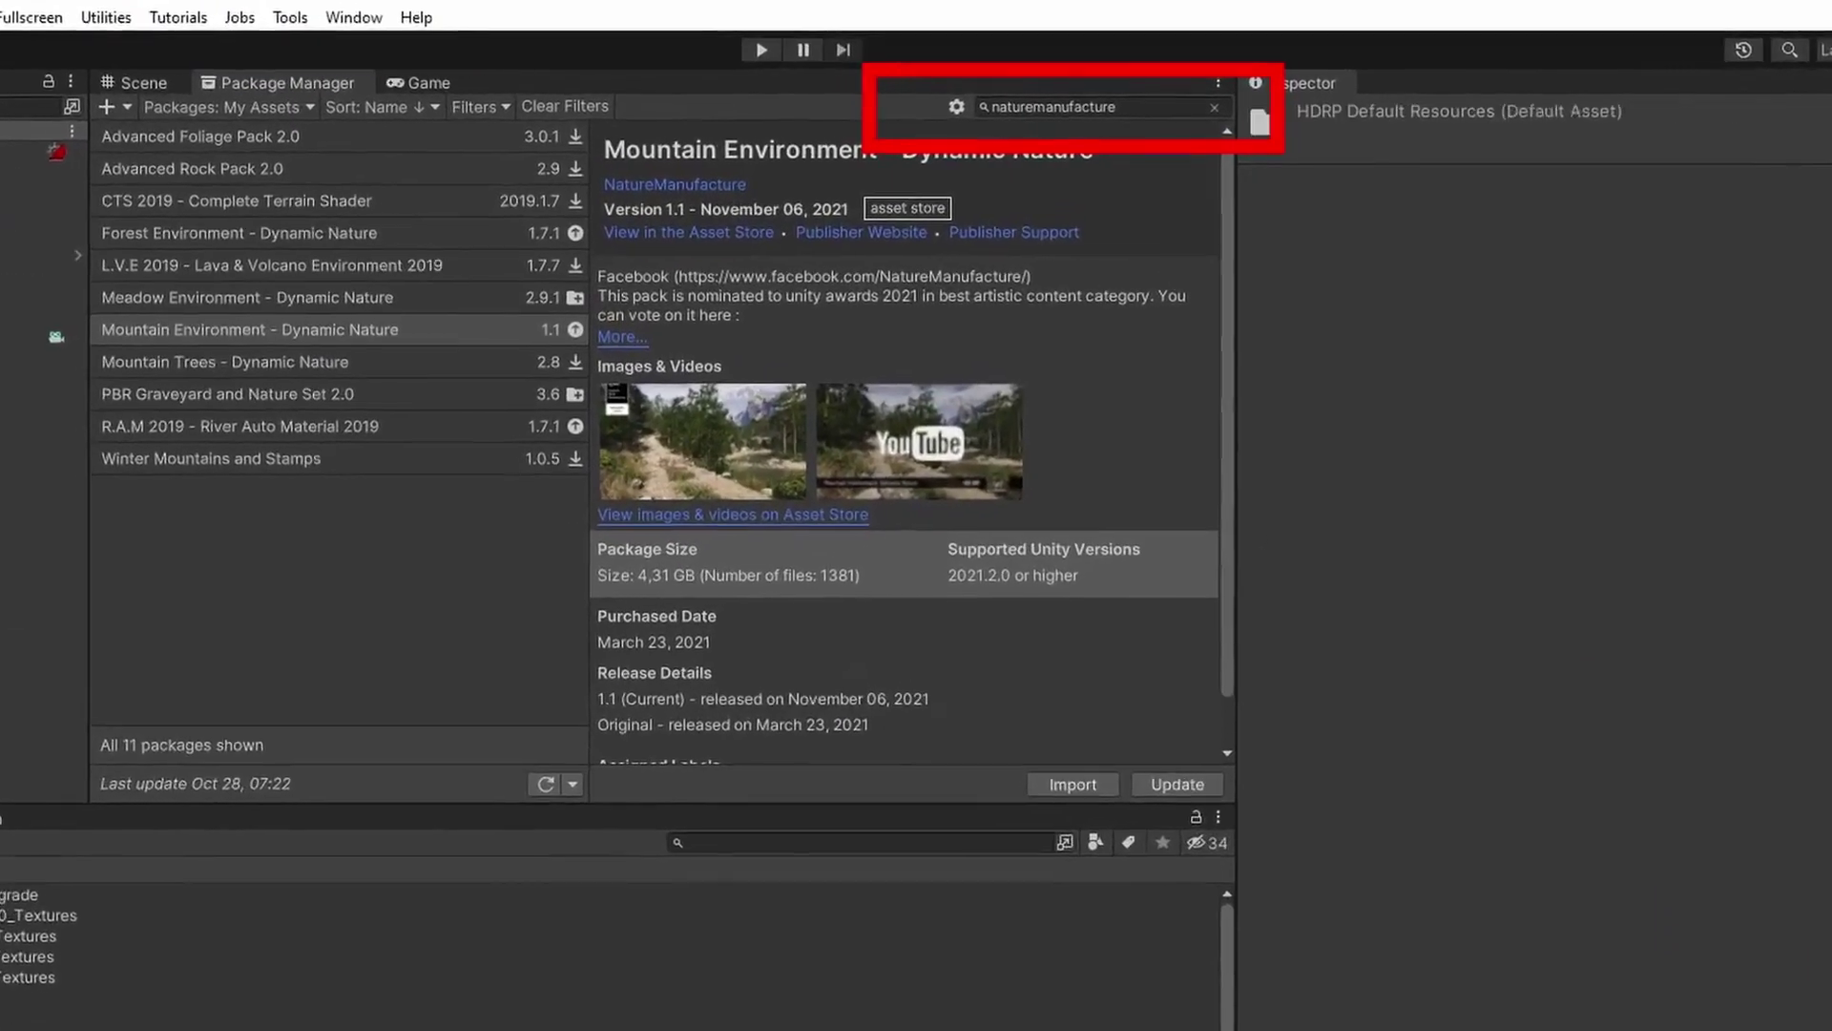
Review Meadow Environment – Dynamic Nature and the other owned packages, then clear the Inspector.
left_click(248, 297)
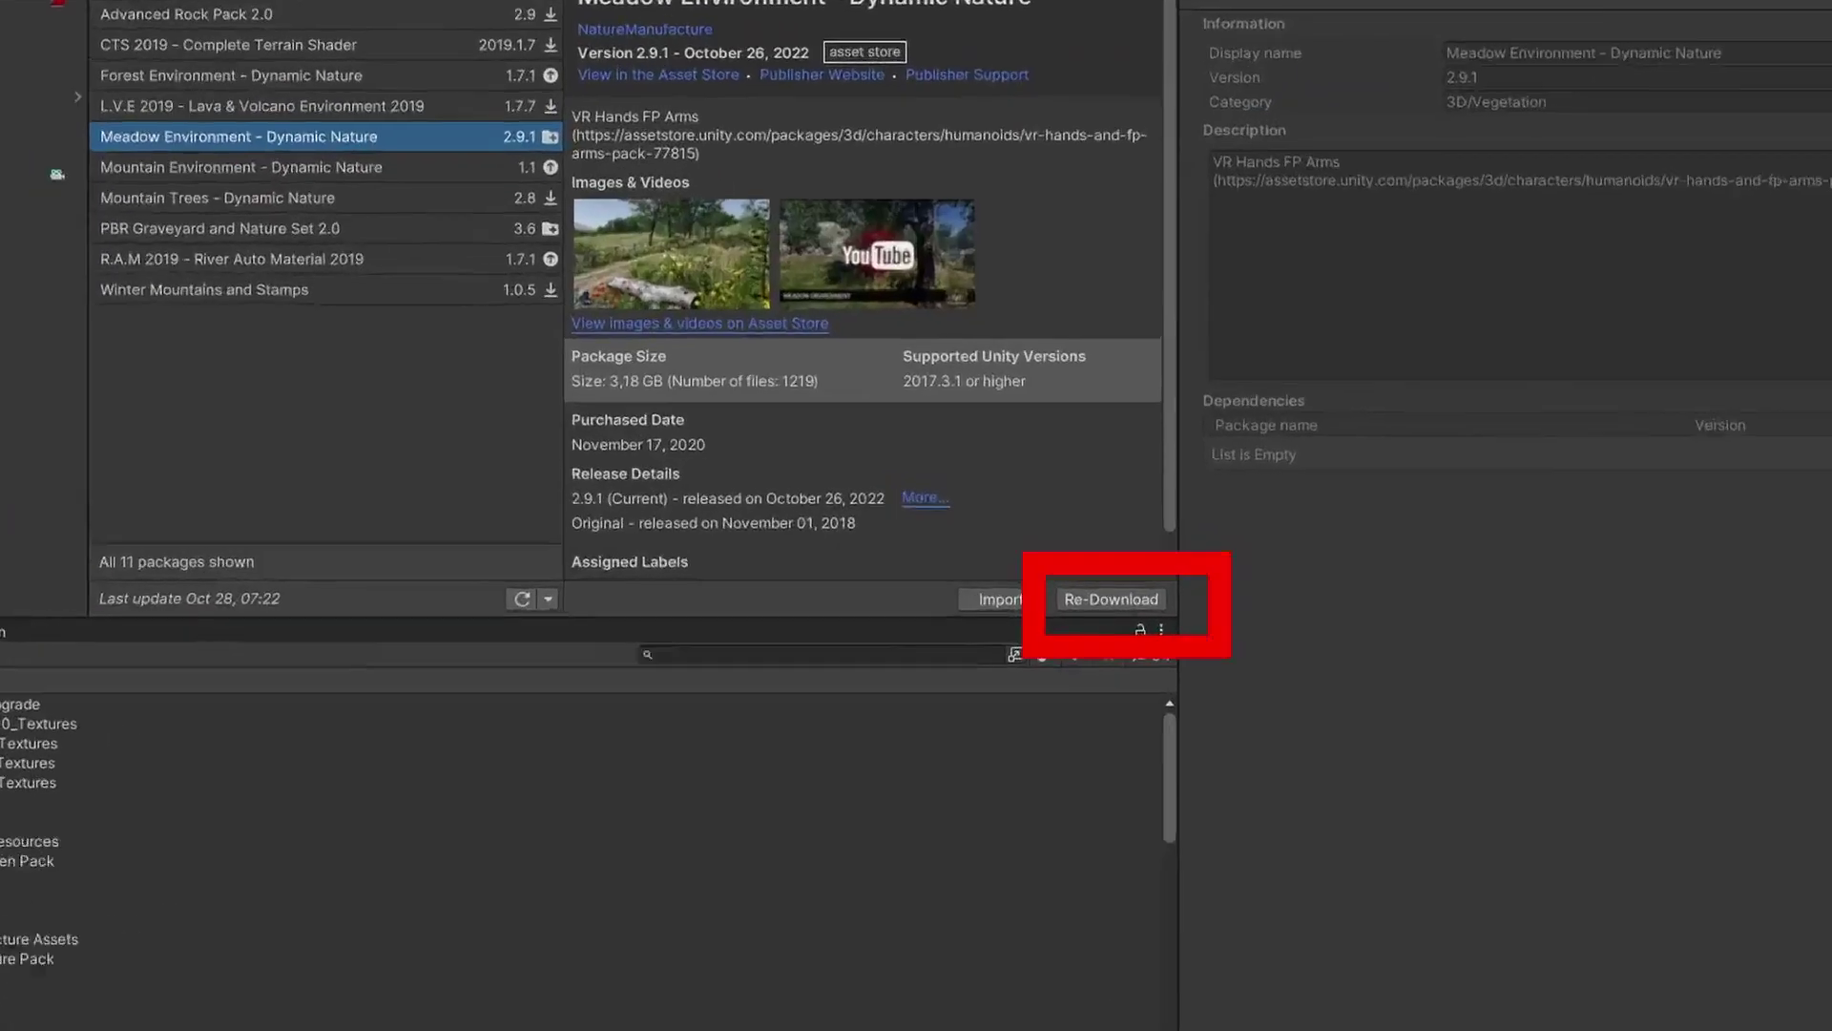
key("Up")
key("Up")
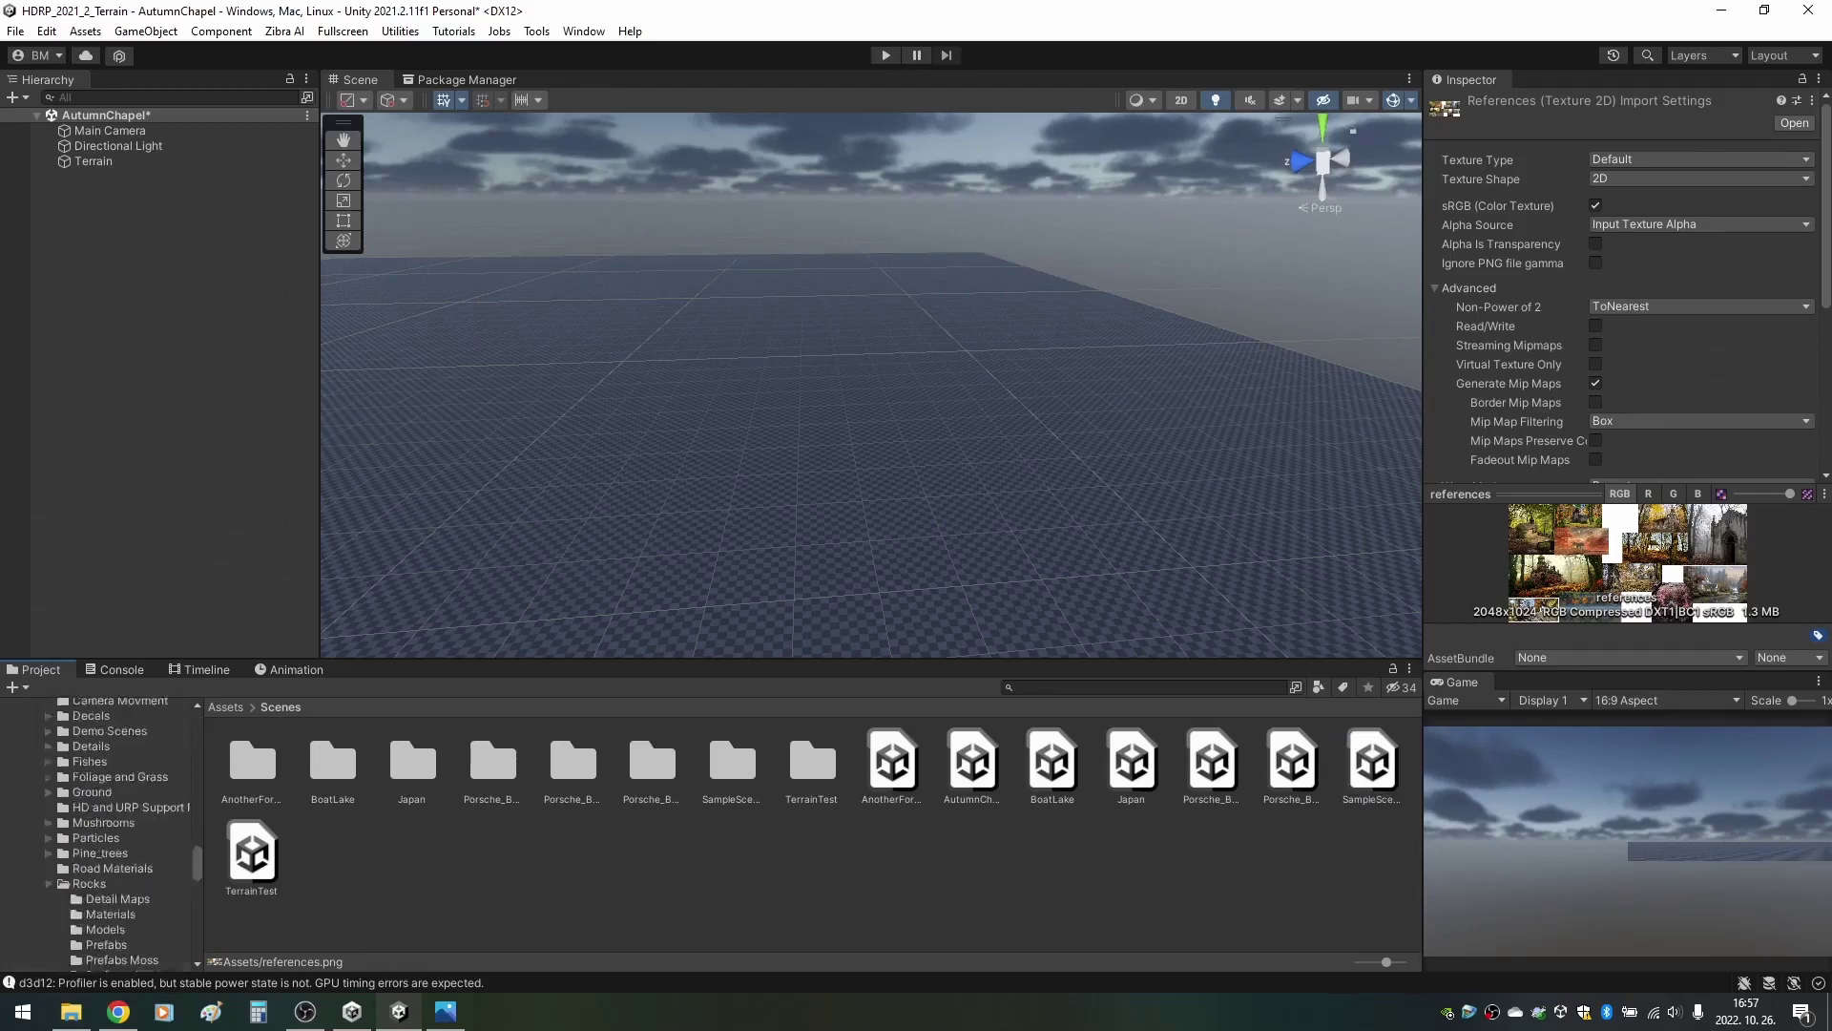
scroll(800, 717, "down", 3)
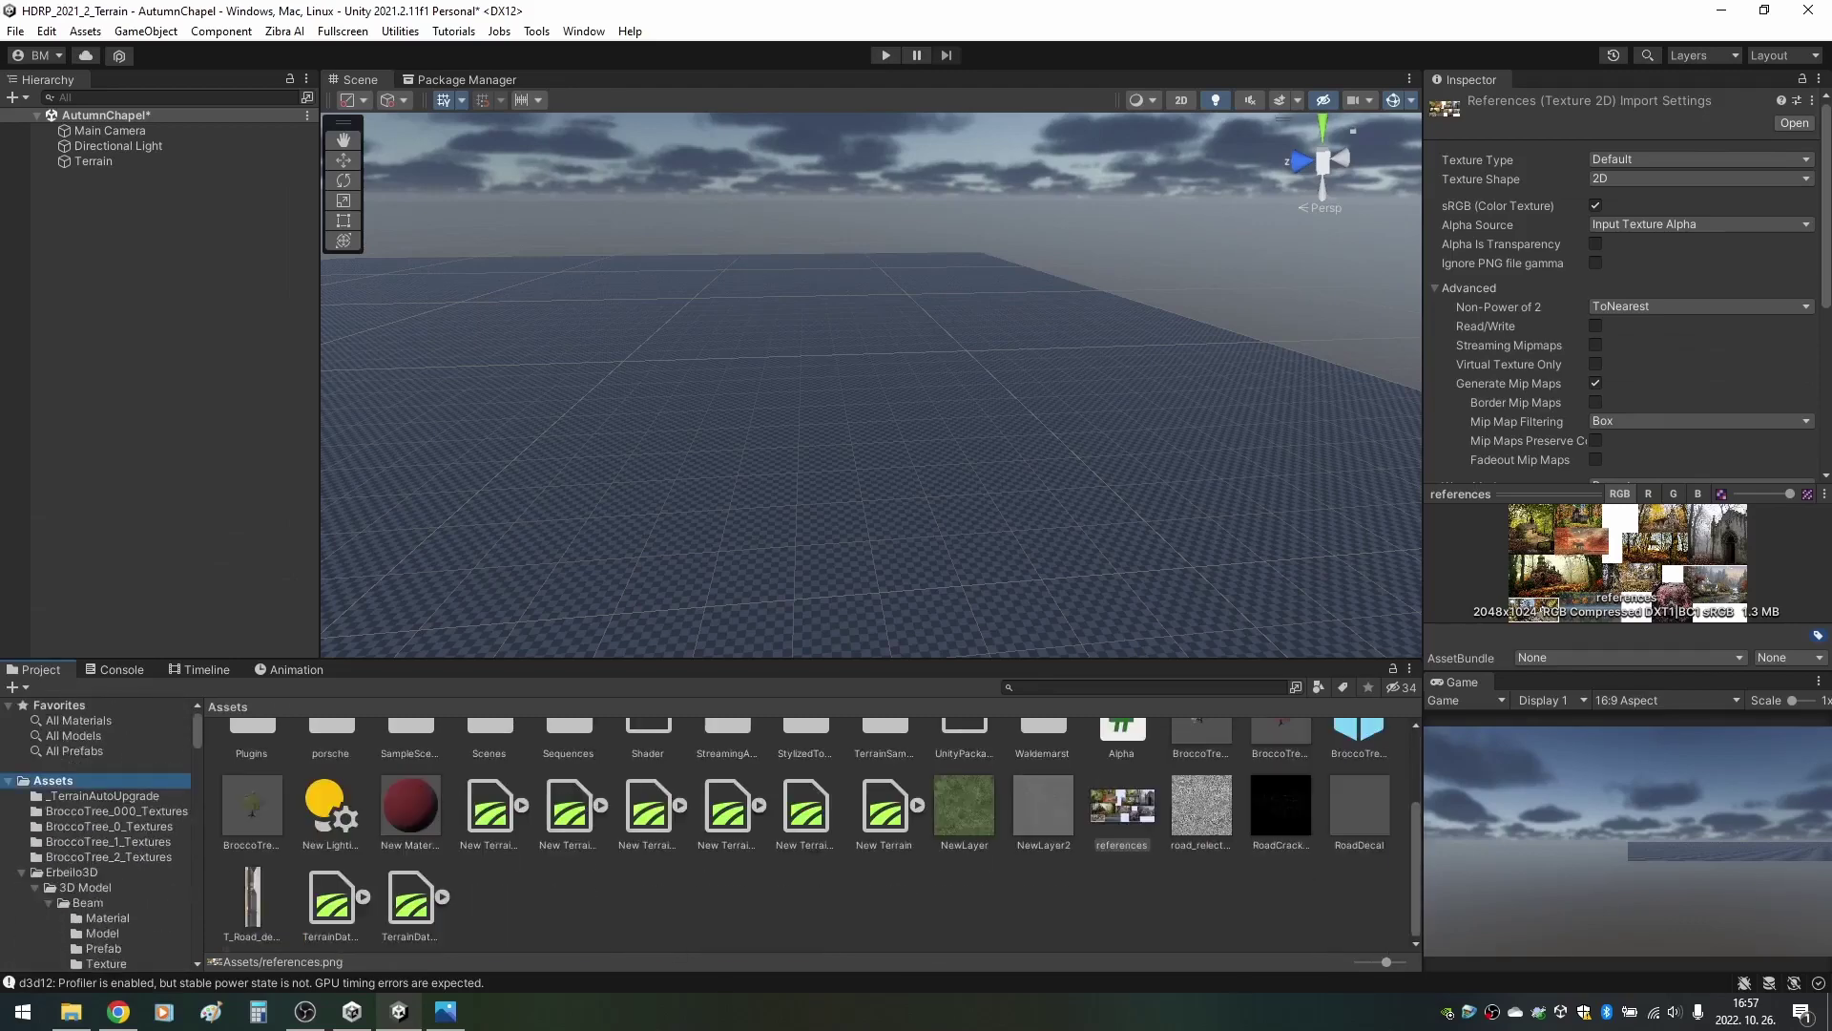
key("Escape")
scroll(565, 729, "up", 1)
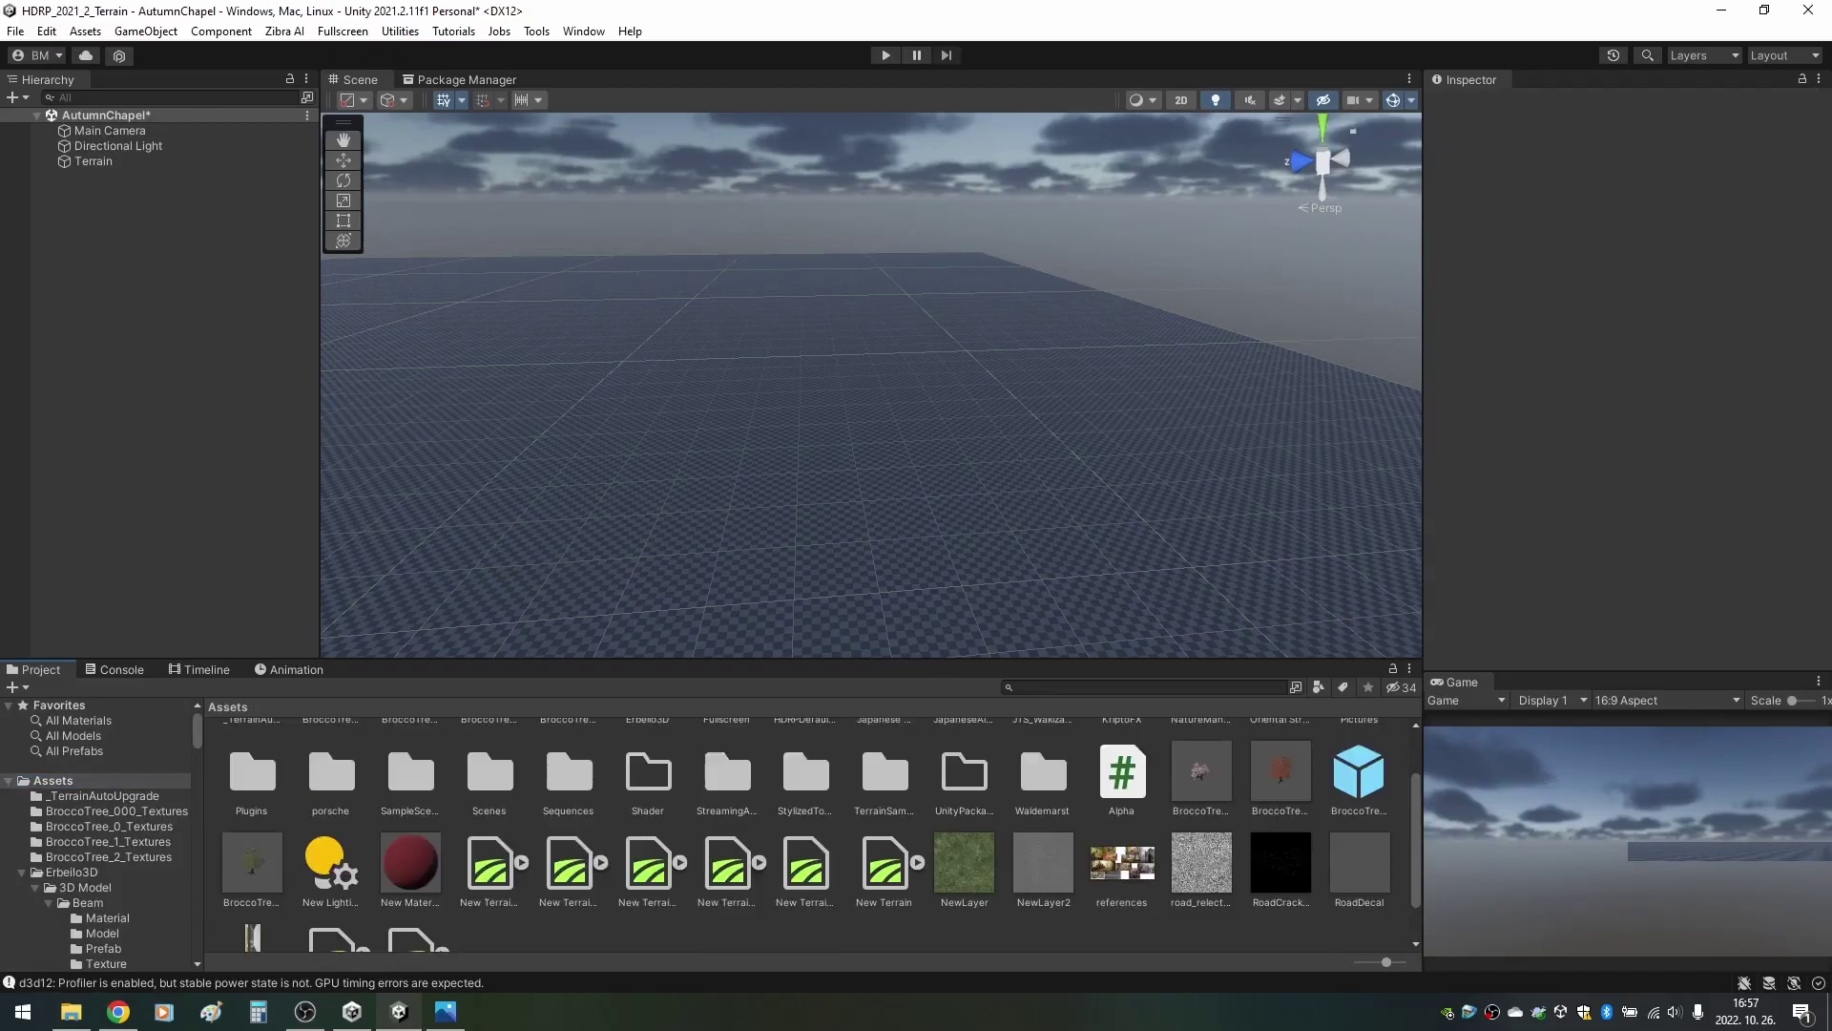
scroll(565, 729, "down", 1)
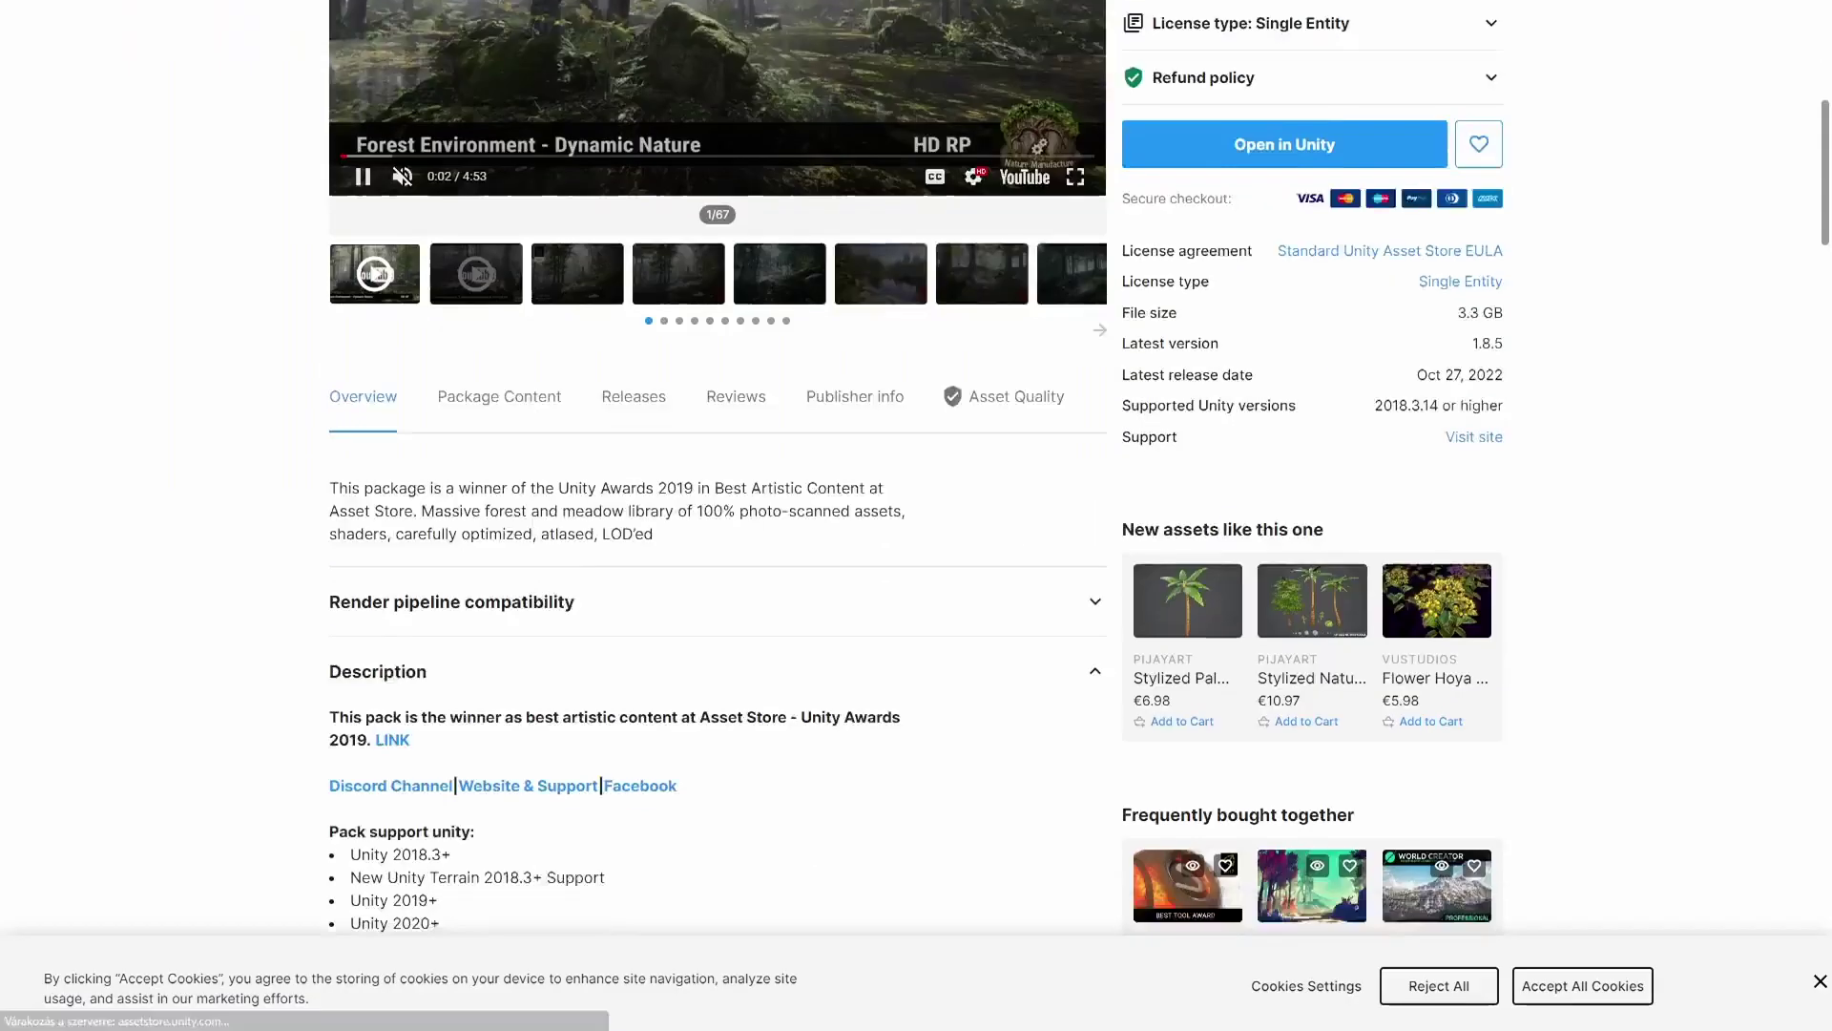
scroll(716, 477, "down", 3)
scroll(916, 467, "down", 3)
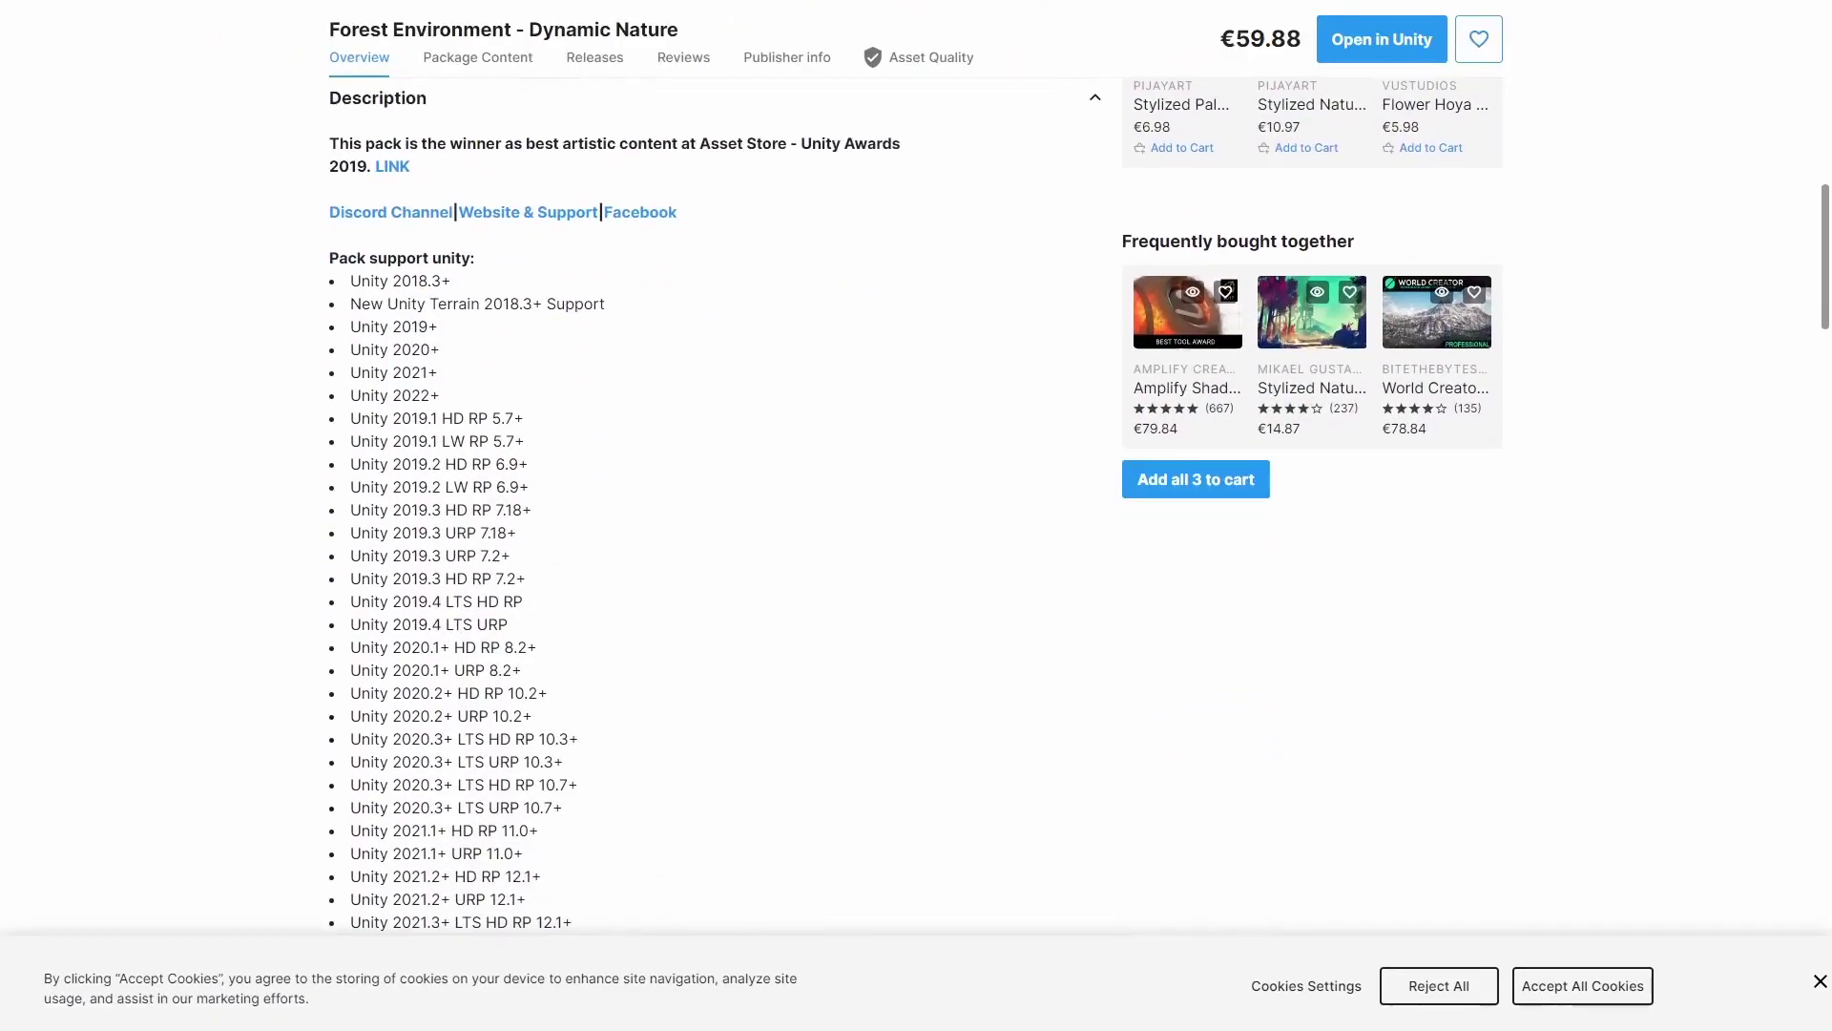
Scroll the Unity Releases page down to the LTS and Tech Stream cards and back.
scroll(716, 477, "down", 6)
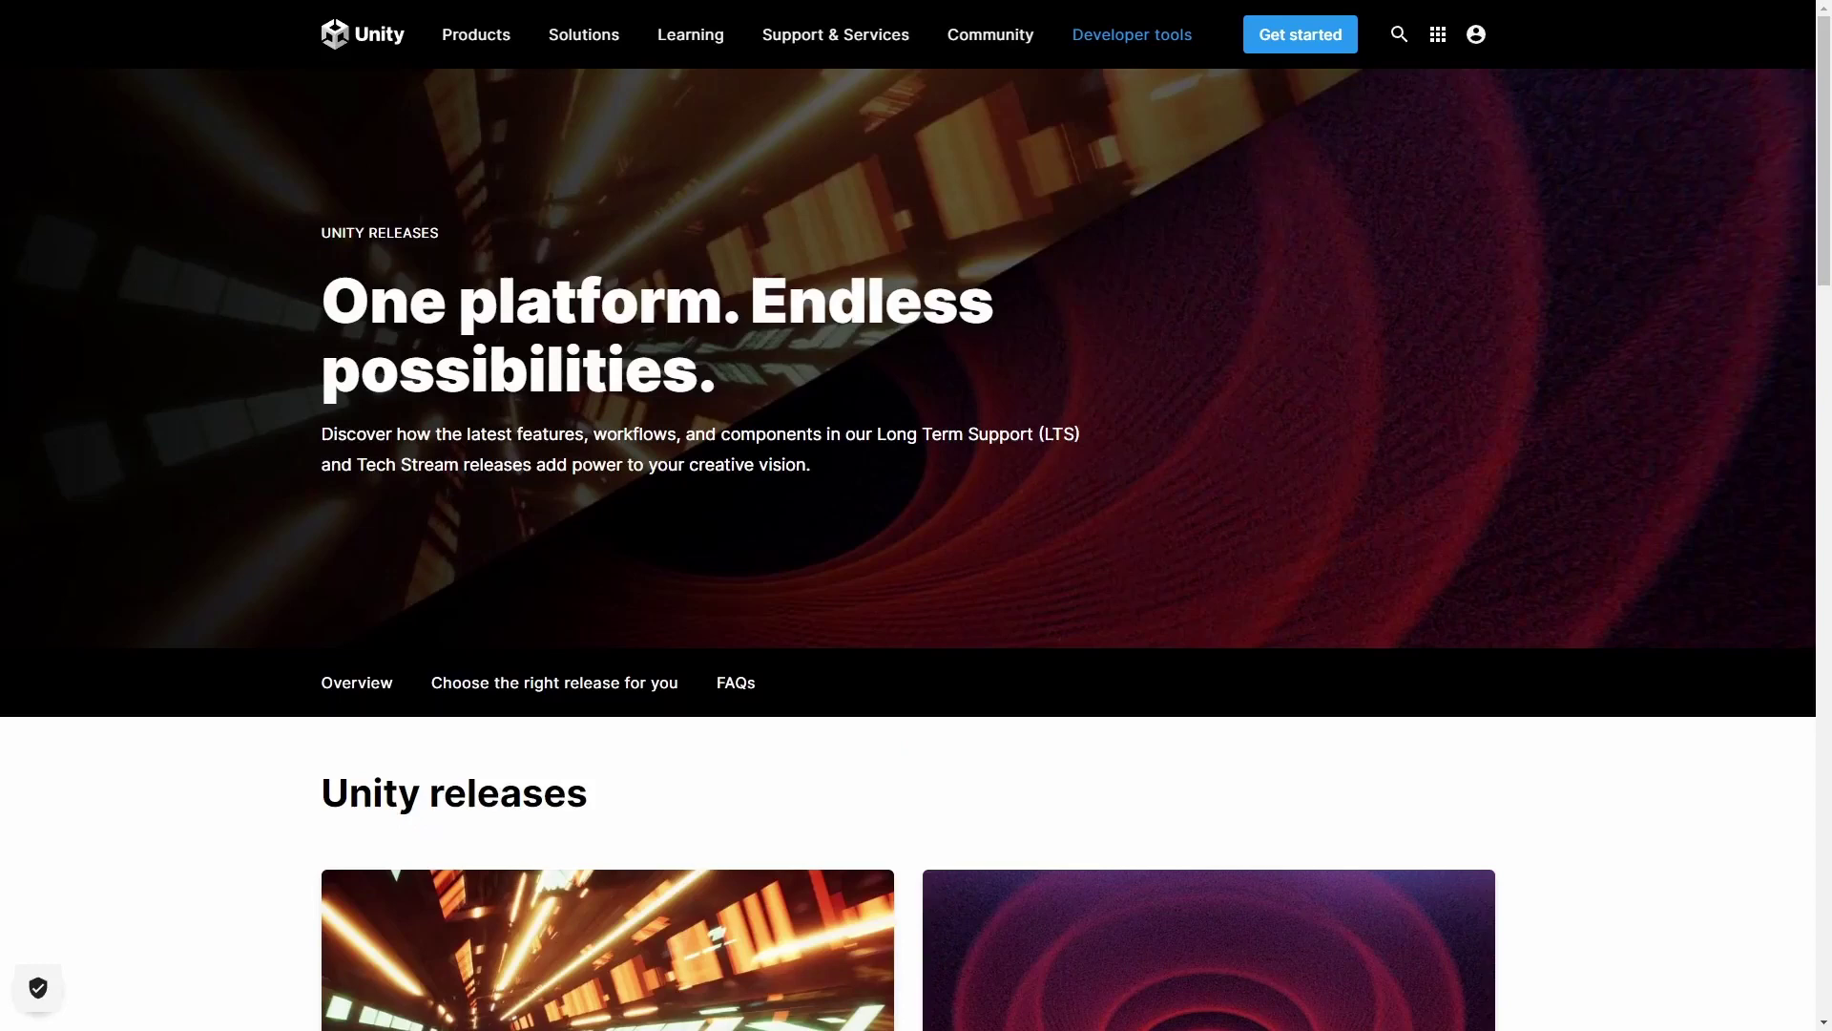
scroll(916, 516, "down", 7)
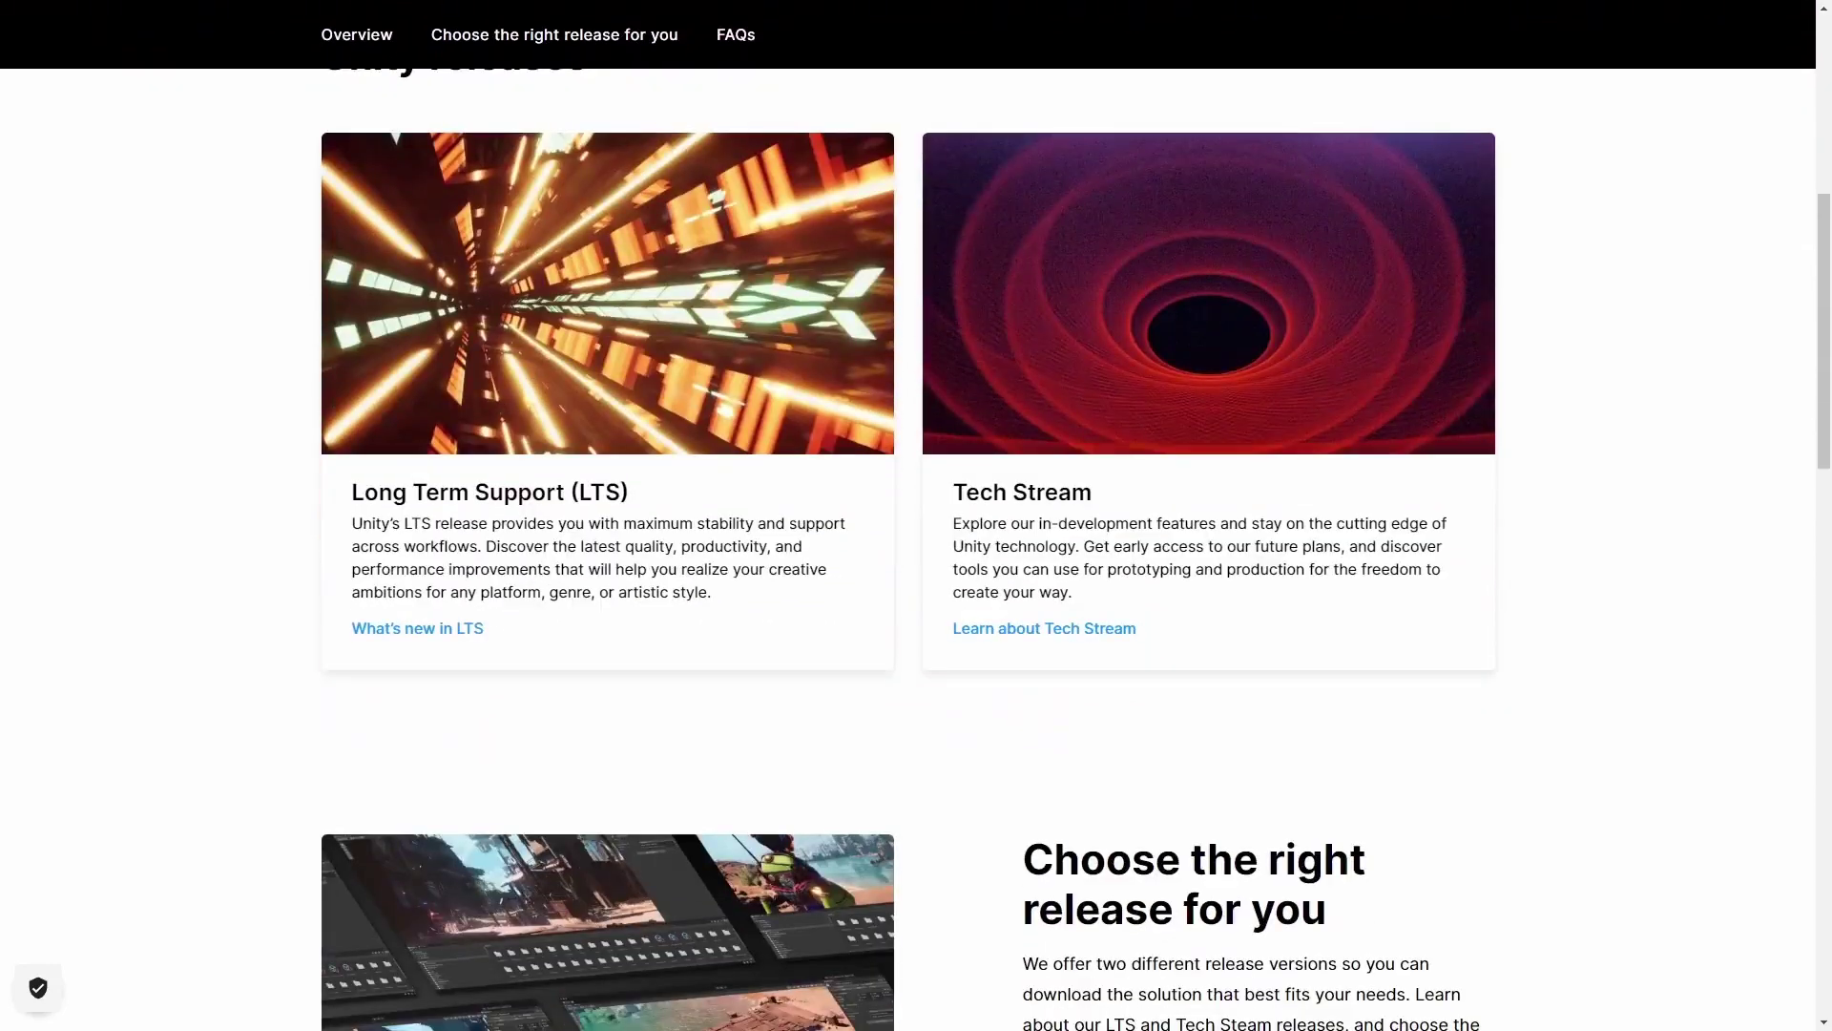
scroll(916, 515, "up", 1)
scroll(916, 515, "up", 1)
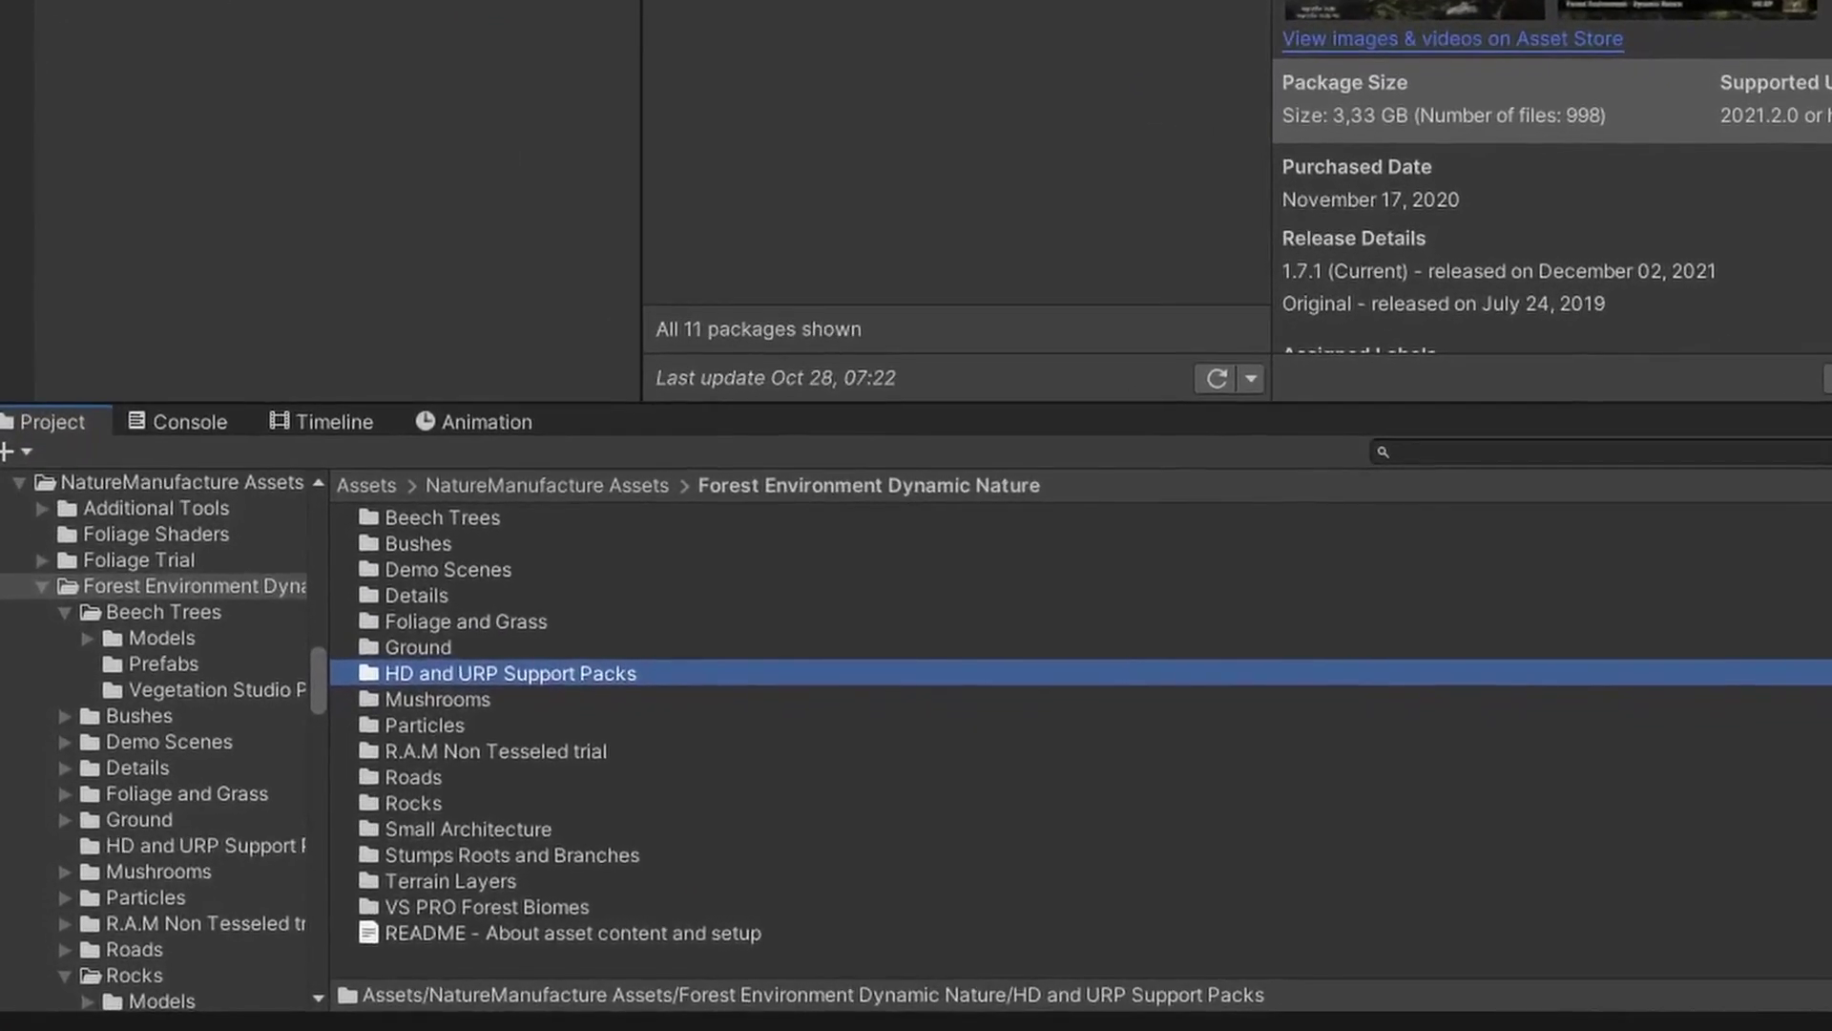
Open HD and URP Support Packs and select the HD RP 12.1 forest package and its readme.
key("Return")
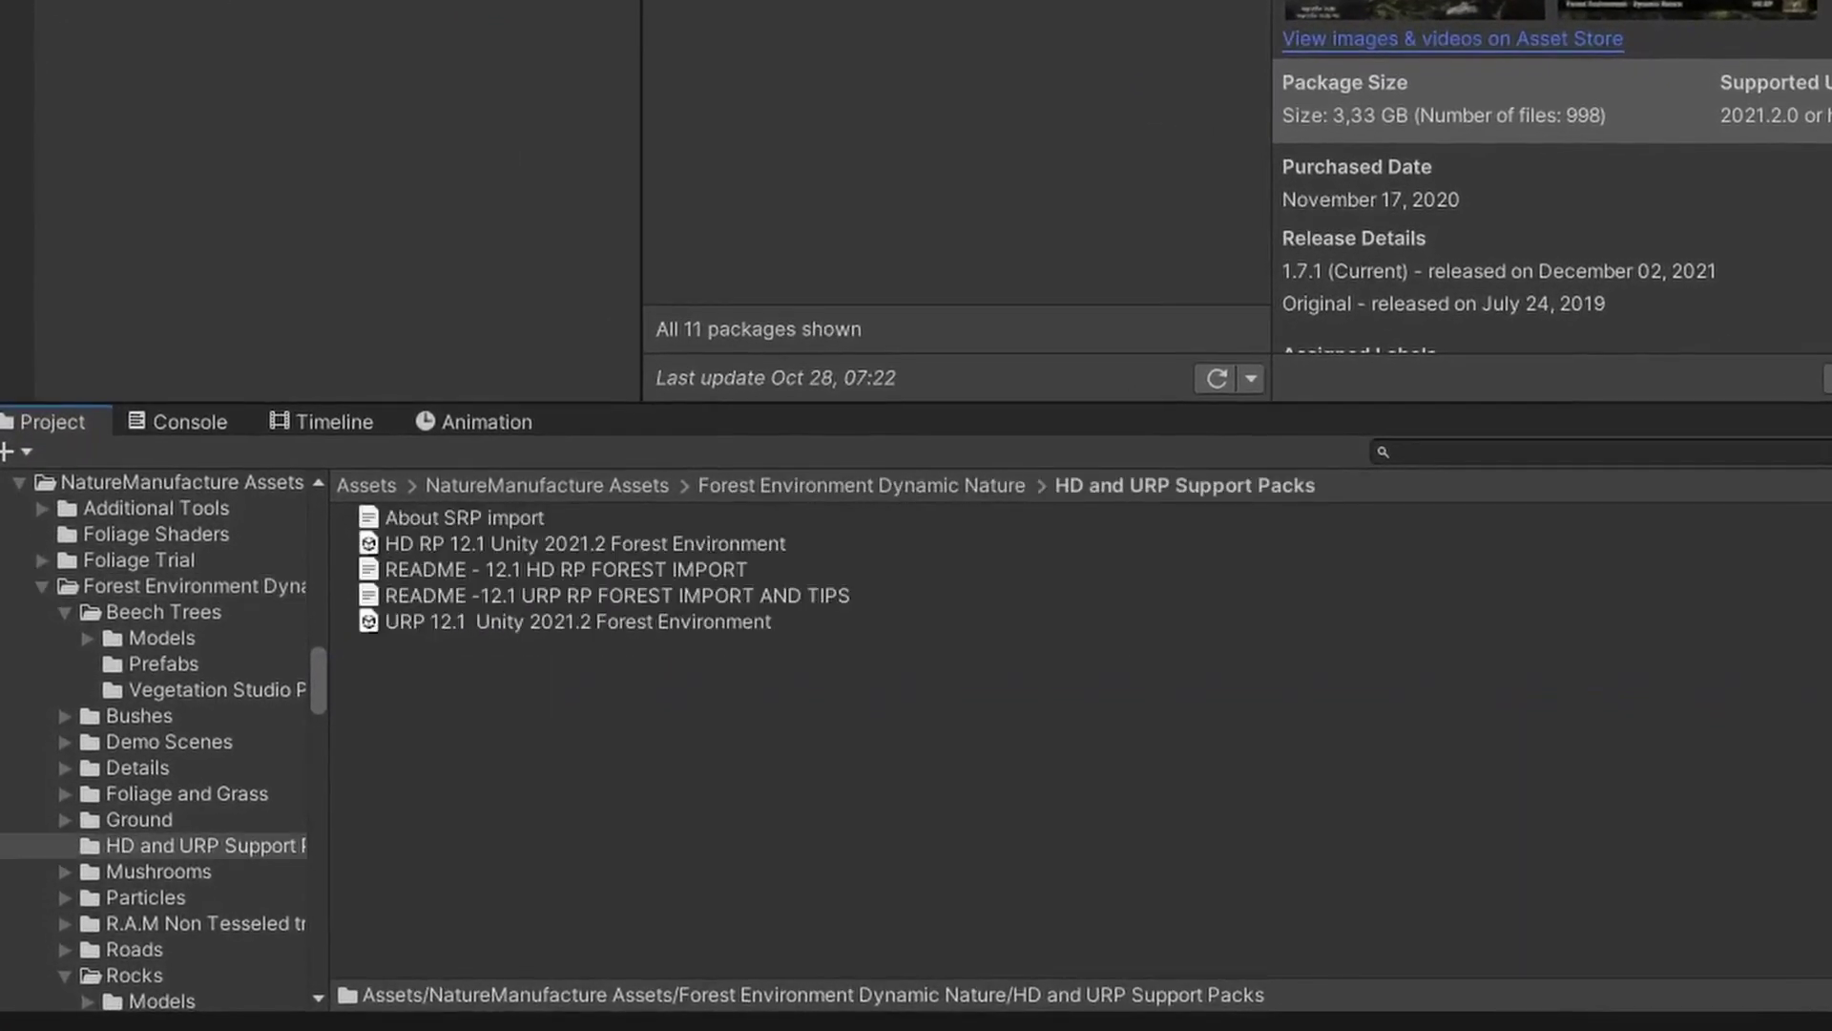
left_click(585, 543)
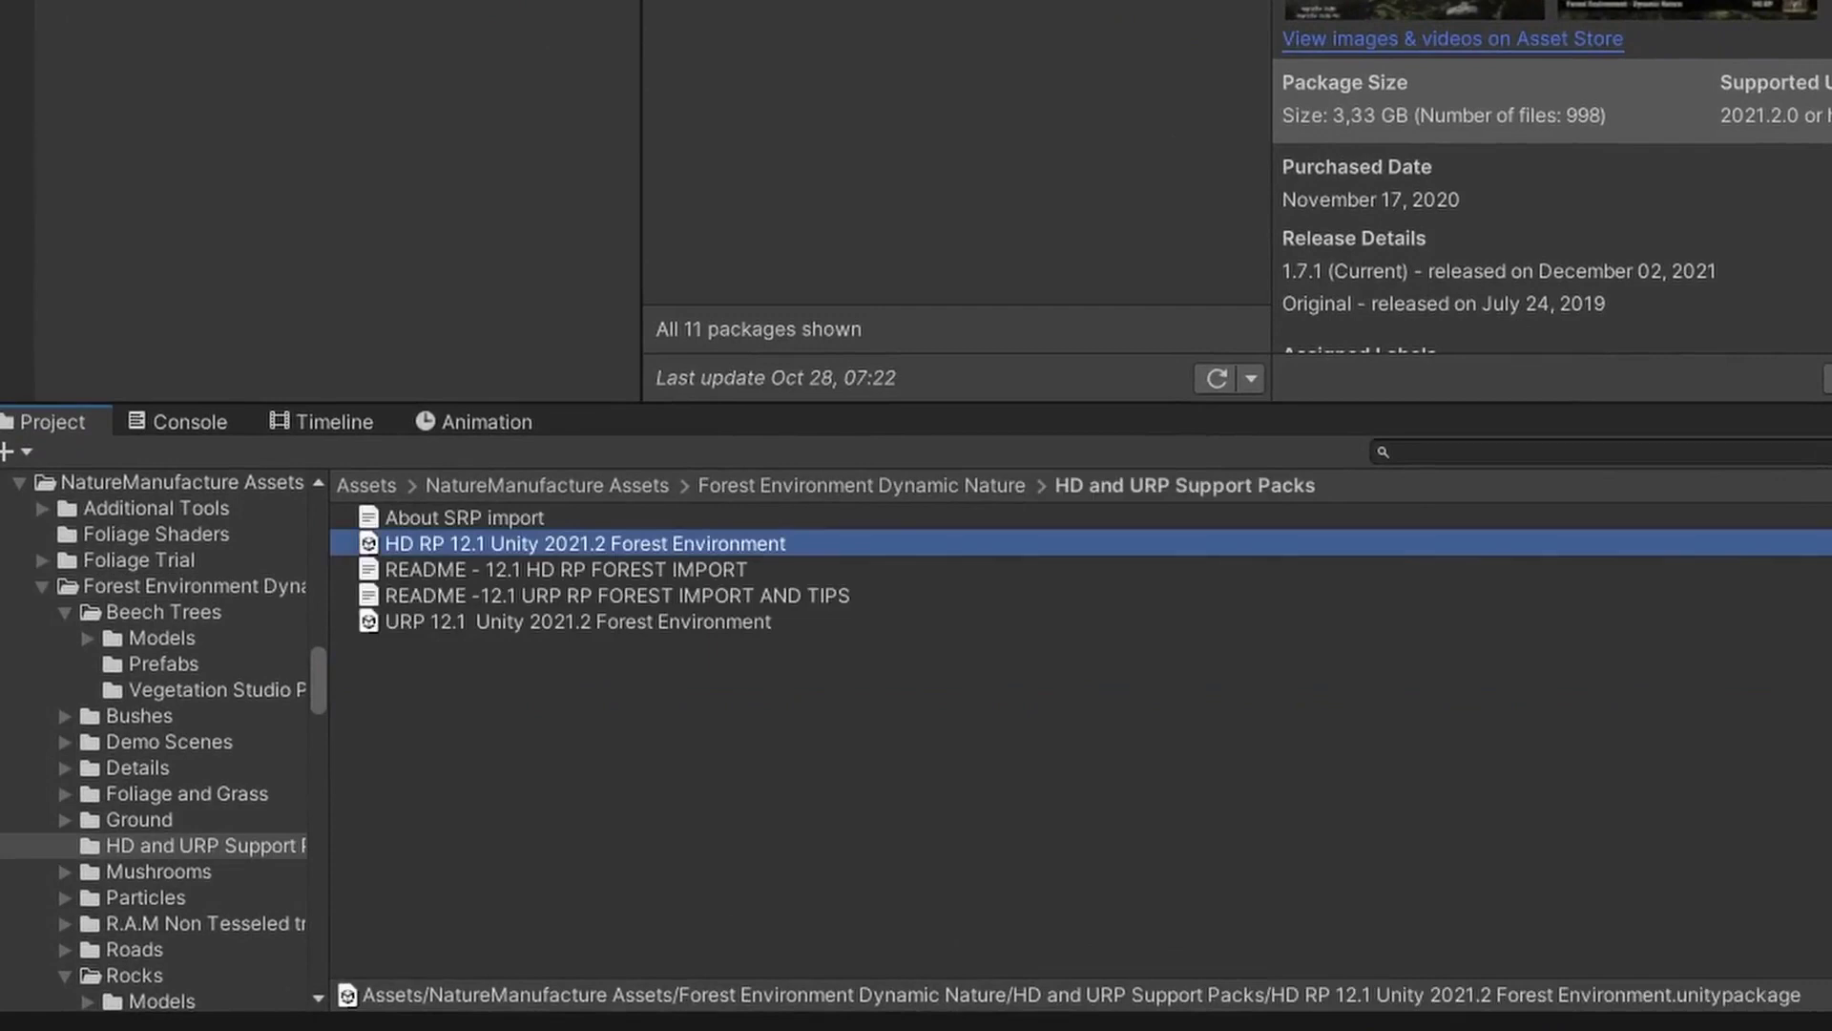
left_click(565, 569)
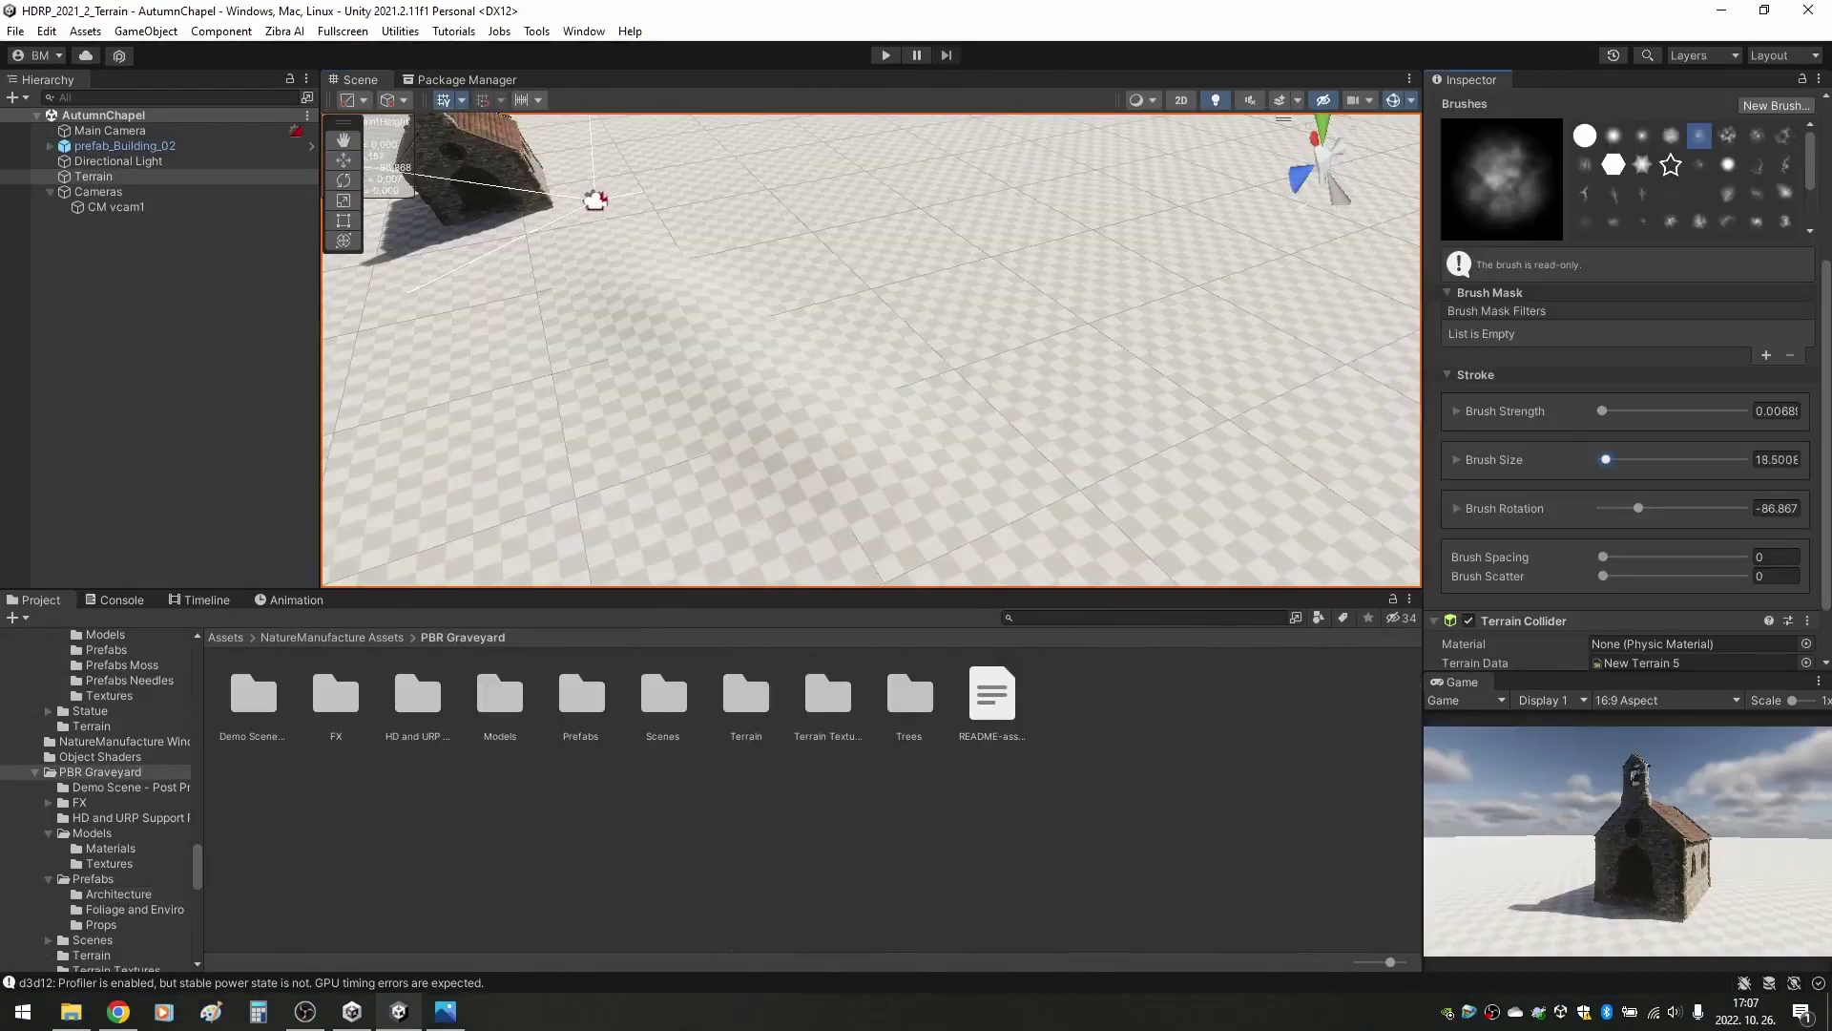
Enlarge the Raise/Lower Terrain brush size to about 45.
mouse_move(955, 448)
left_mouse_down("alt")
mouse_move(763, 420)
mouse_move(697, 387)
left_mouse_up("alt")
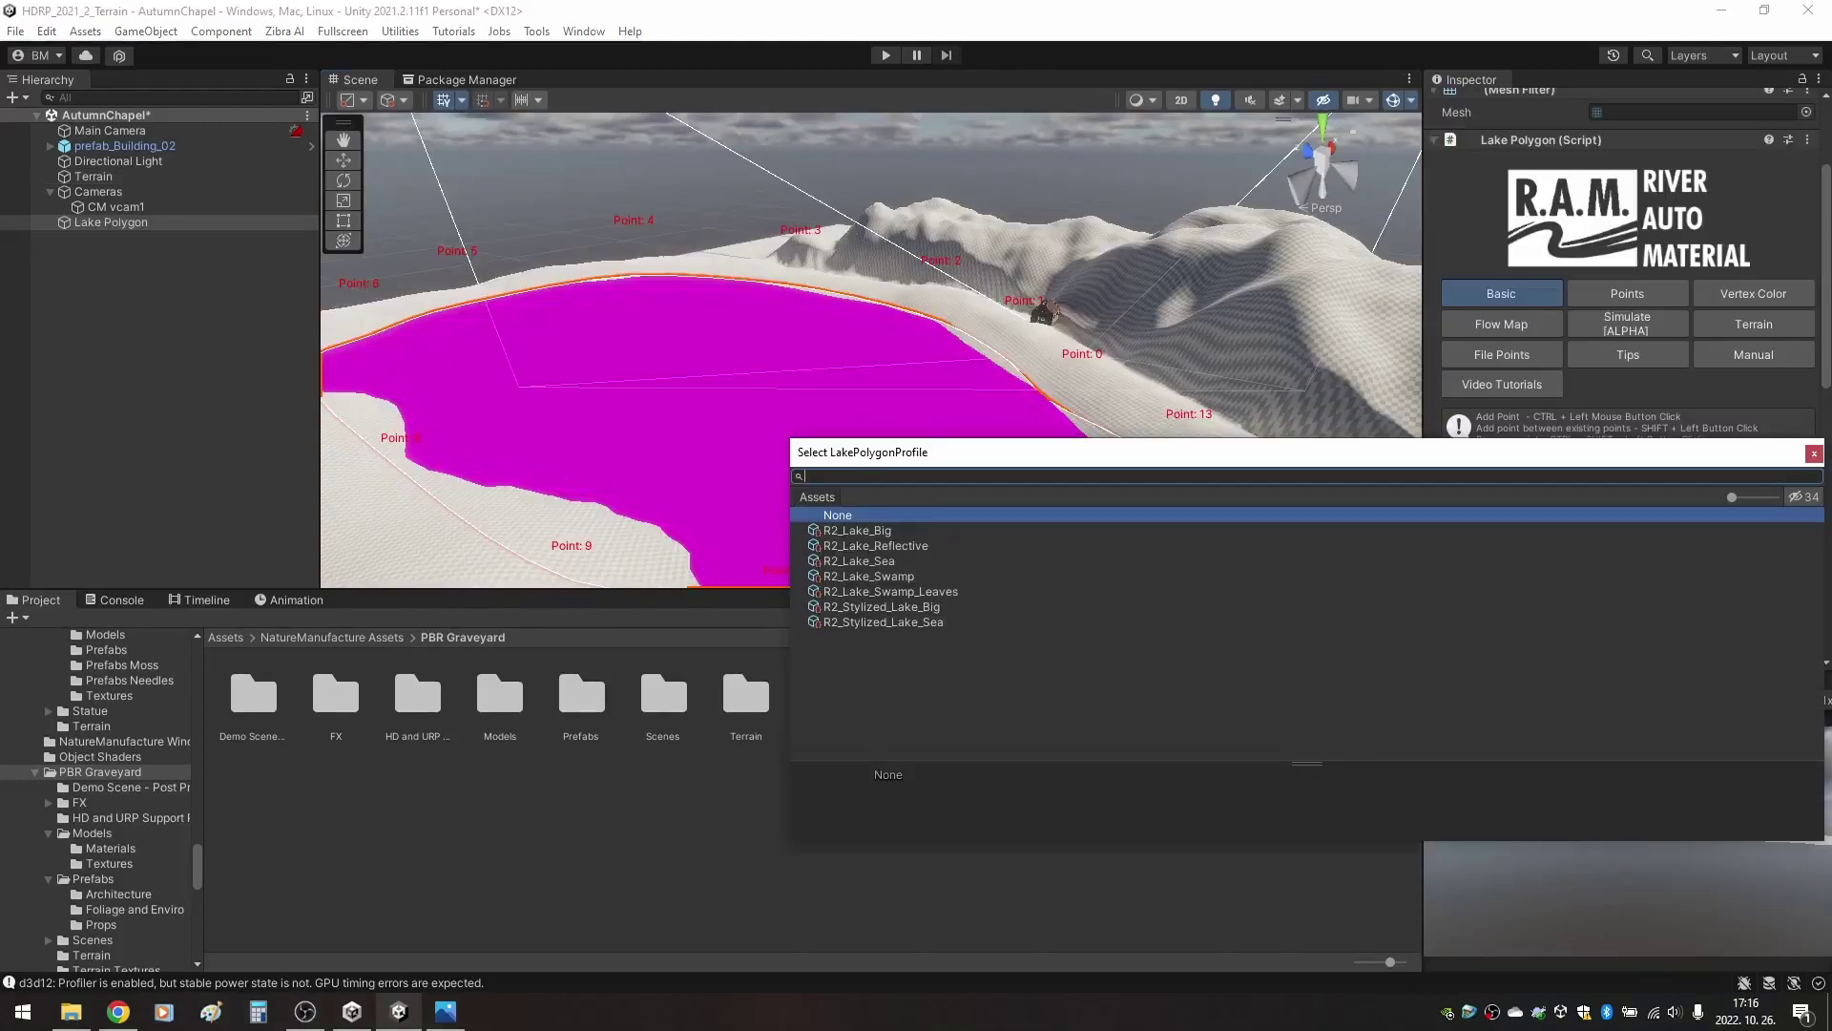
Apply R2_Lake_Reflective to the lake, then search terrain layers for 'terrsand'.
double_click(875, 545)
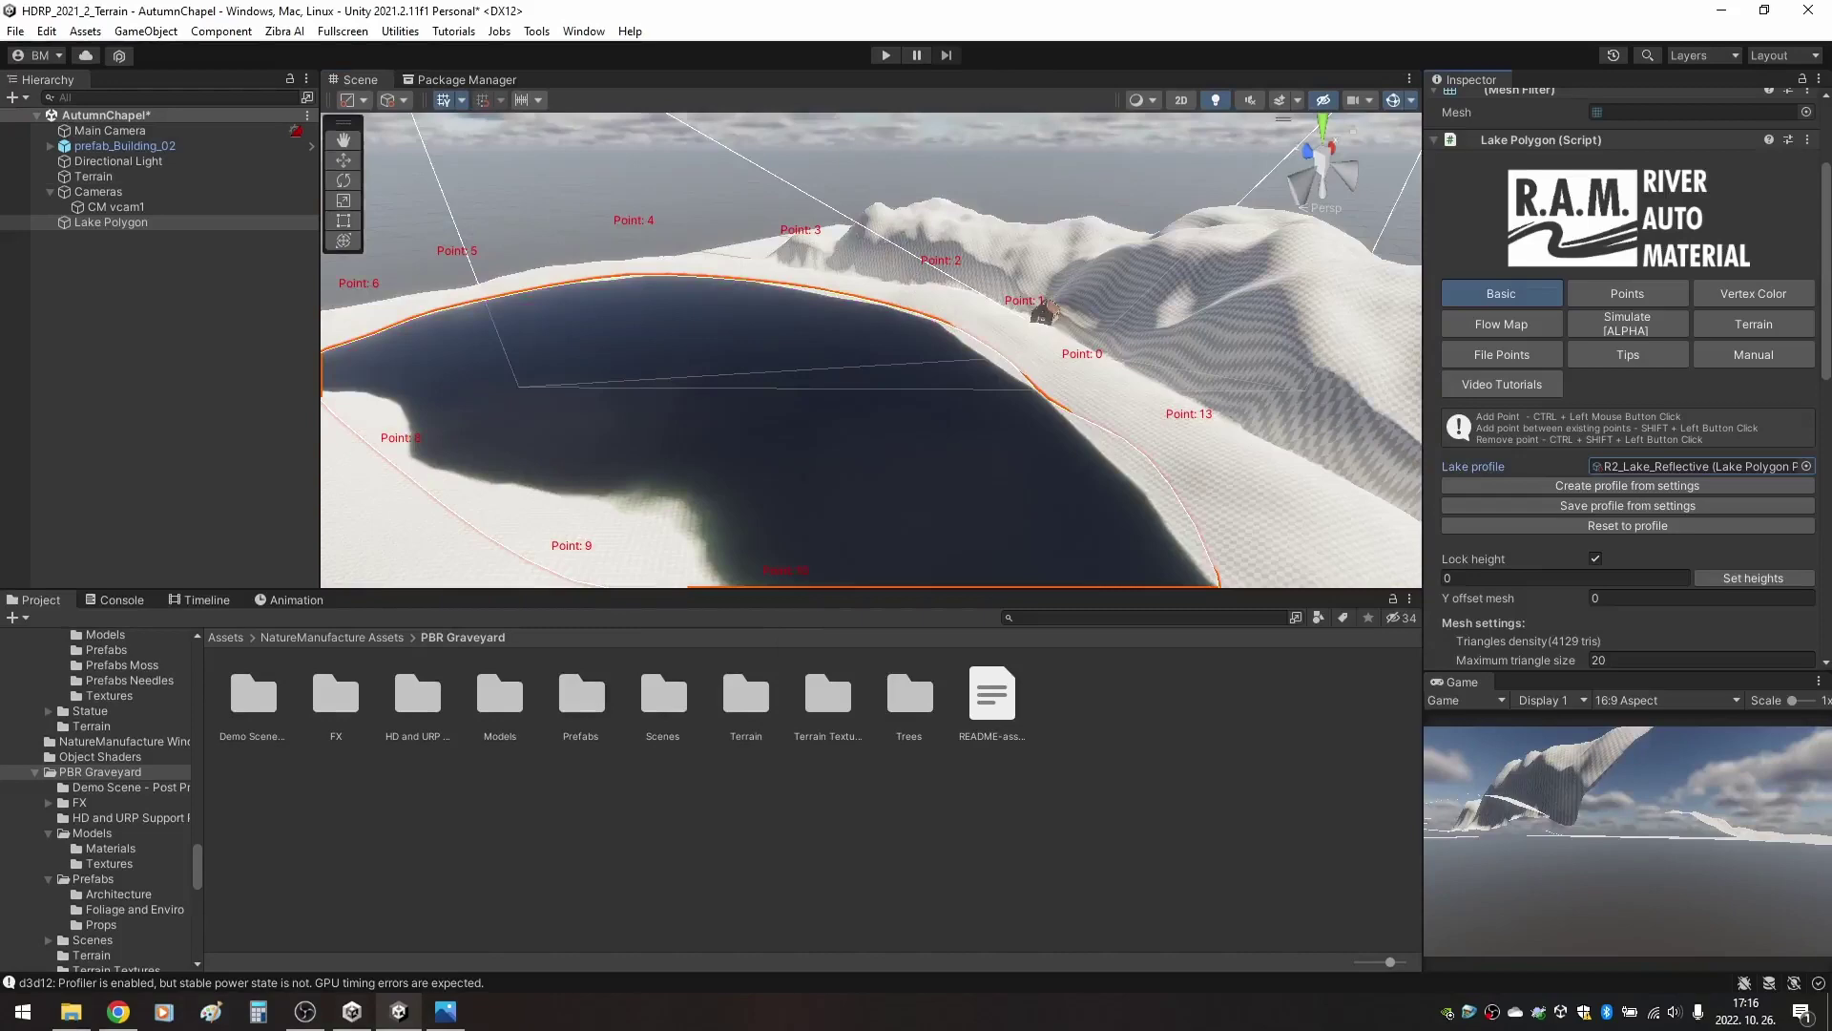
right_click_drag(859, 382, 1049, 382)
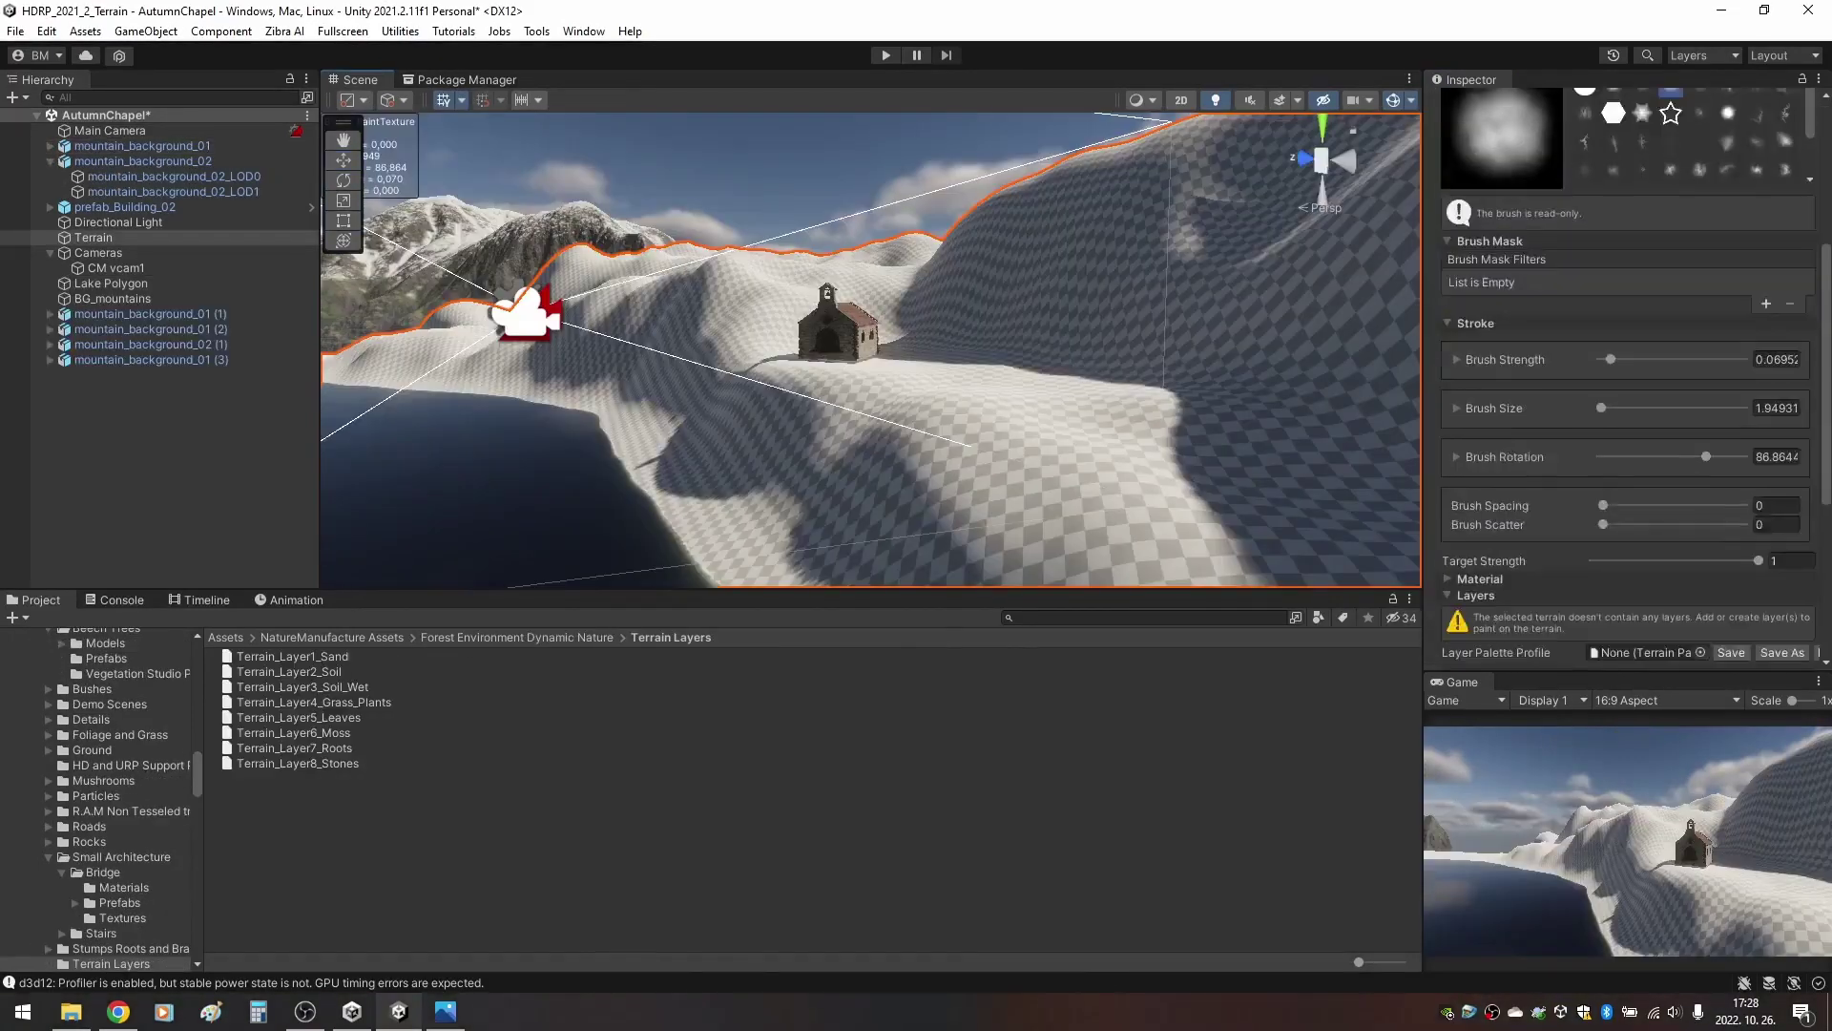
scroll(1622, 362, "down", 5)
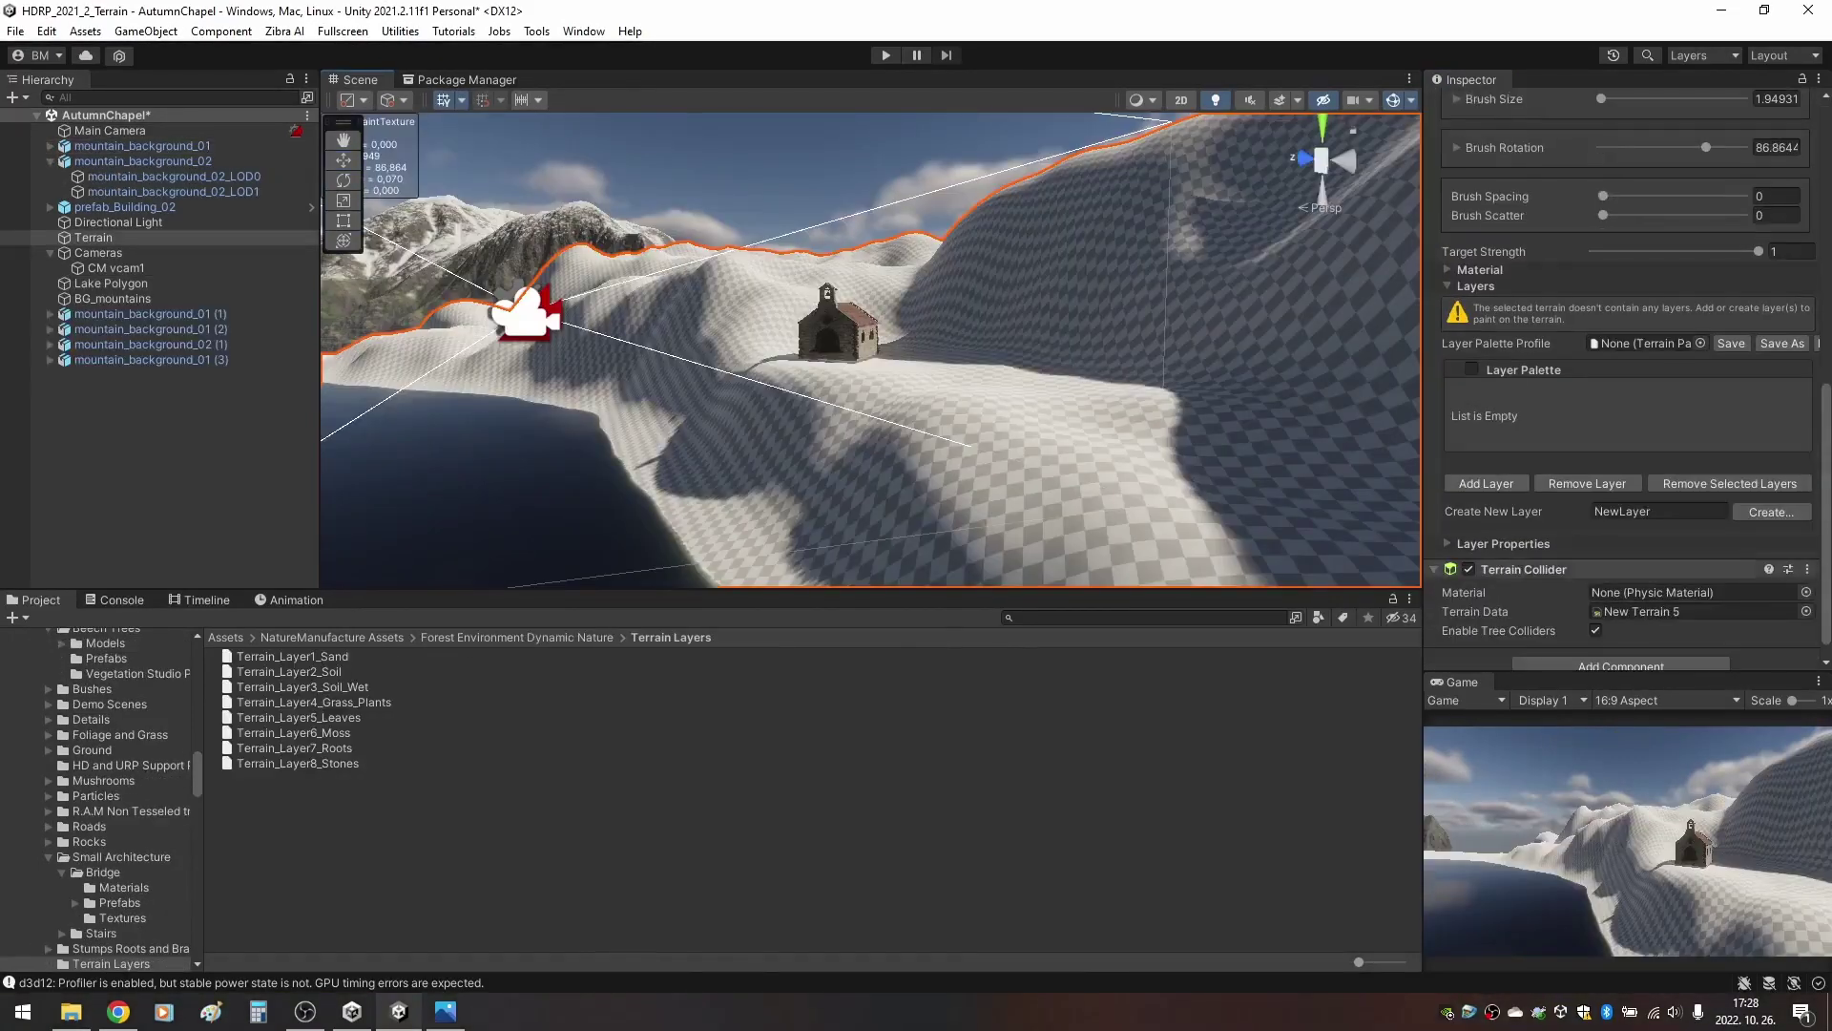
left_click(1486, 483)
type("te")
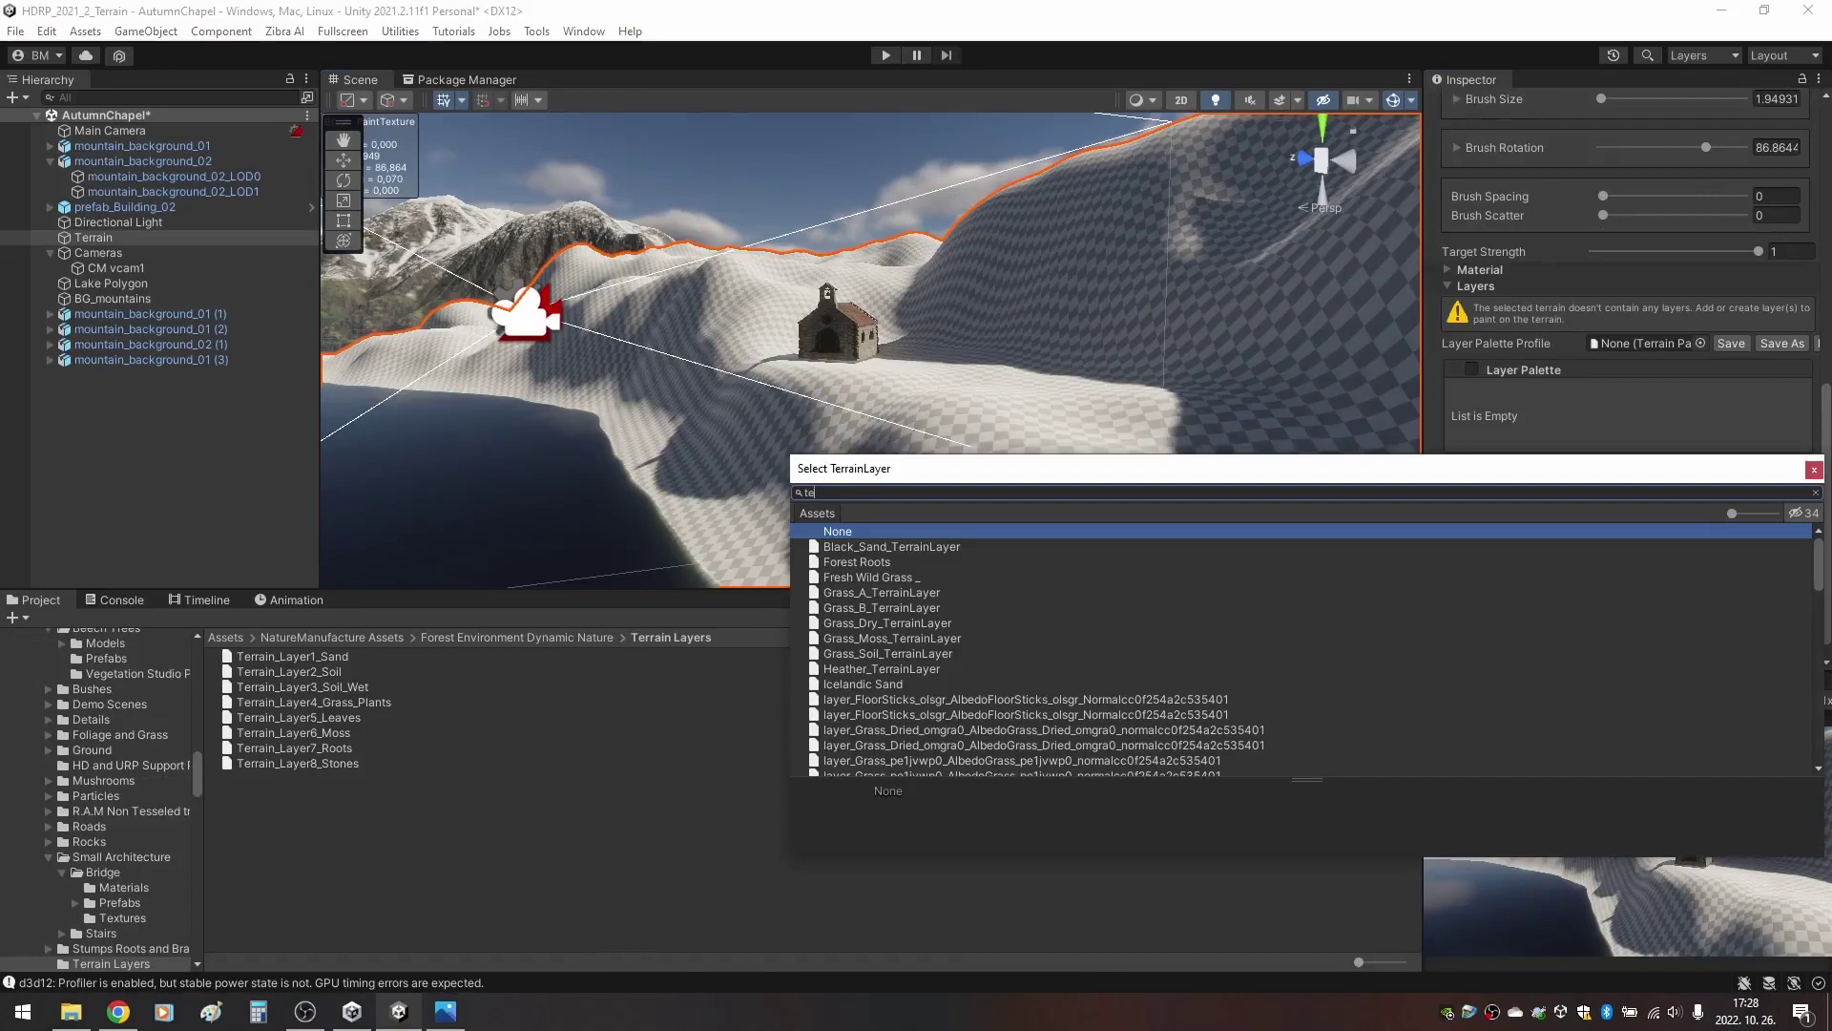
type("rr")
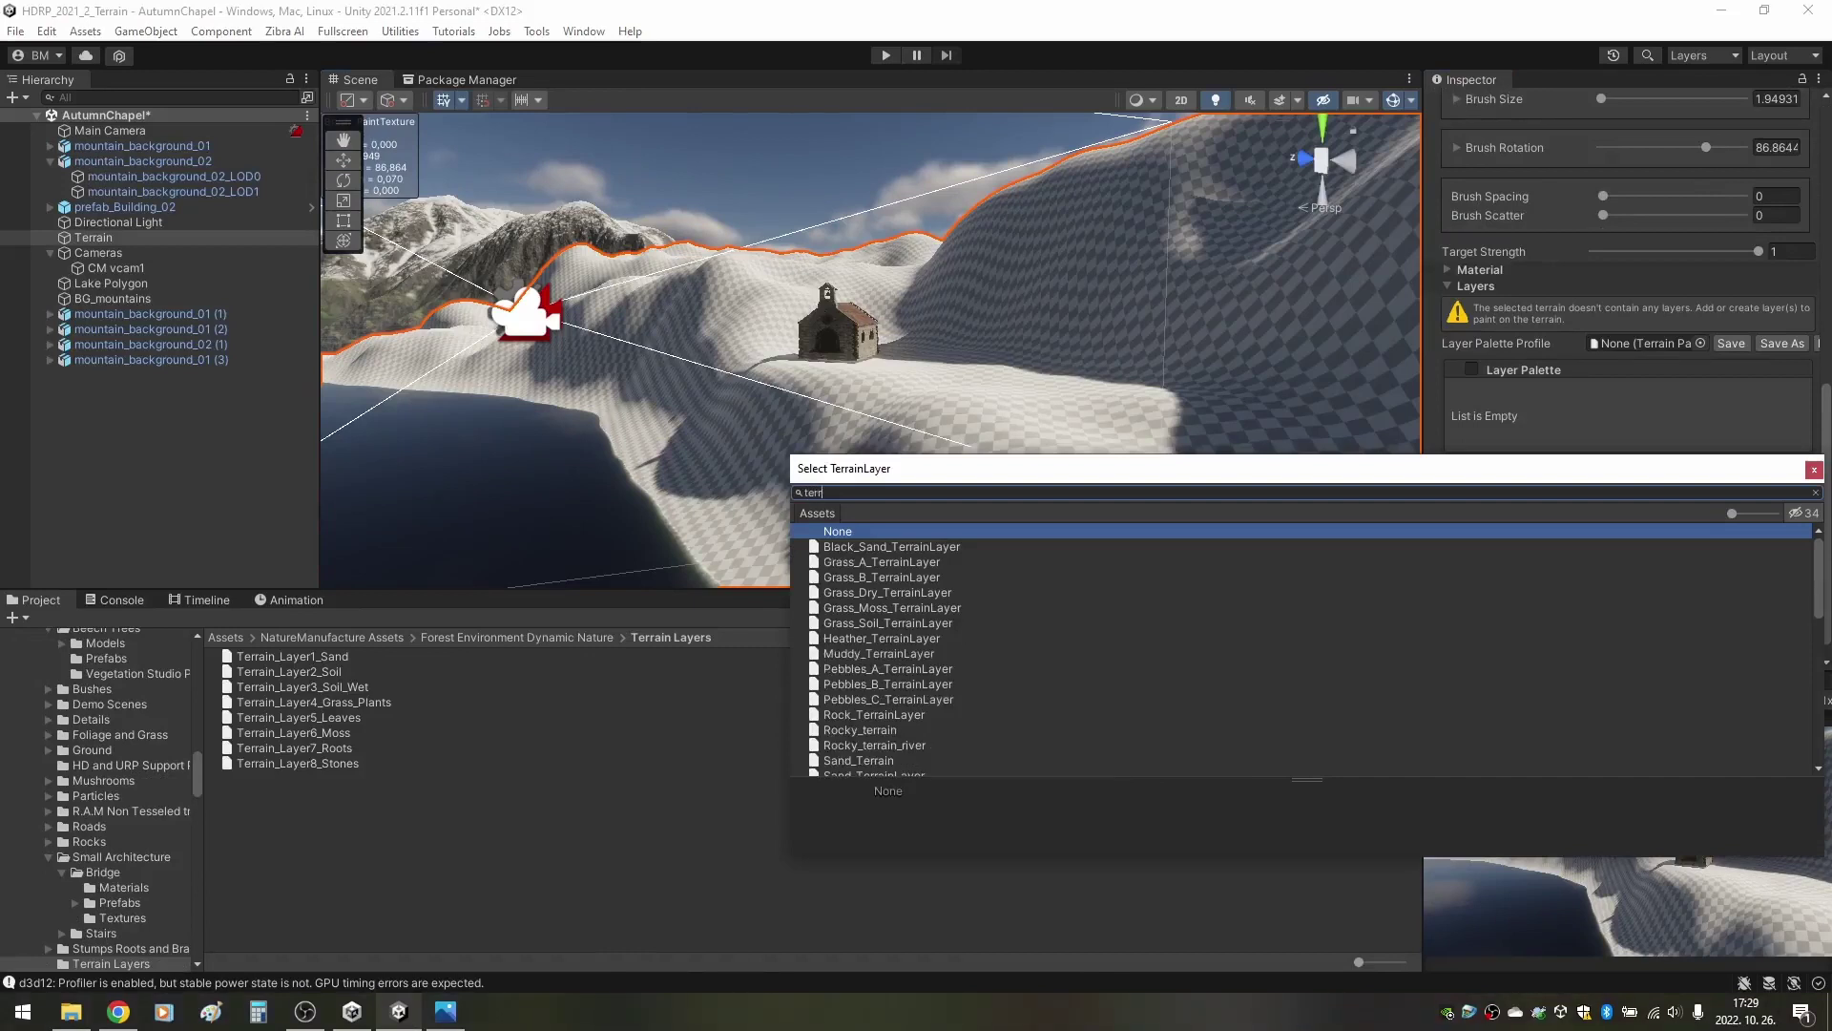
type("sand")
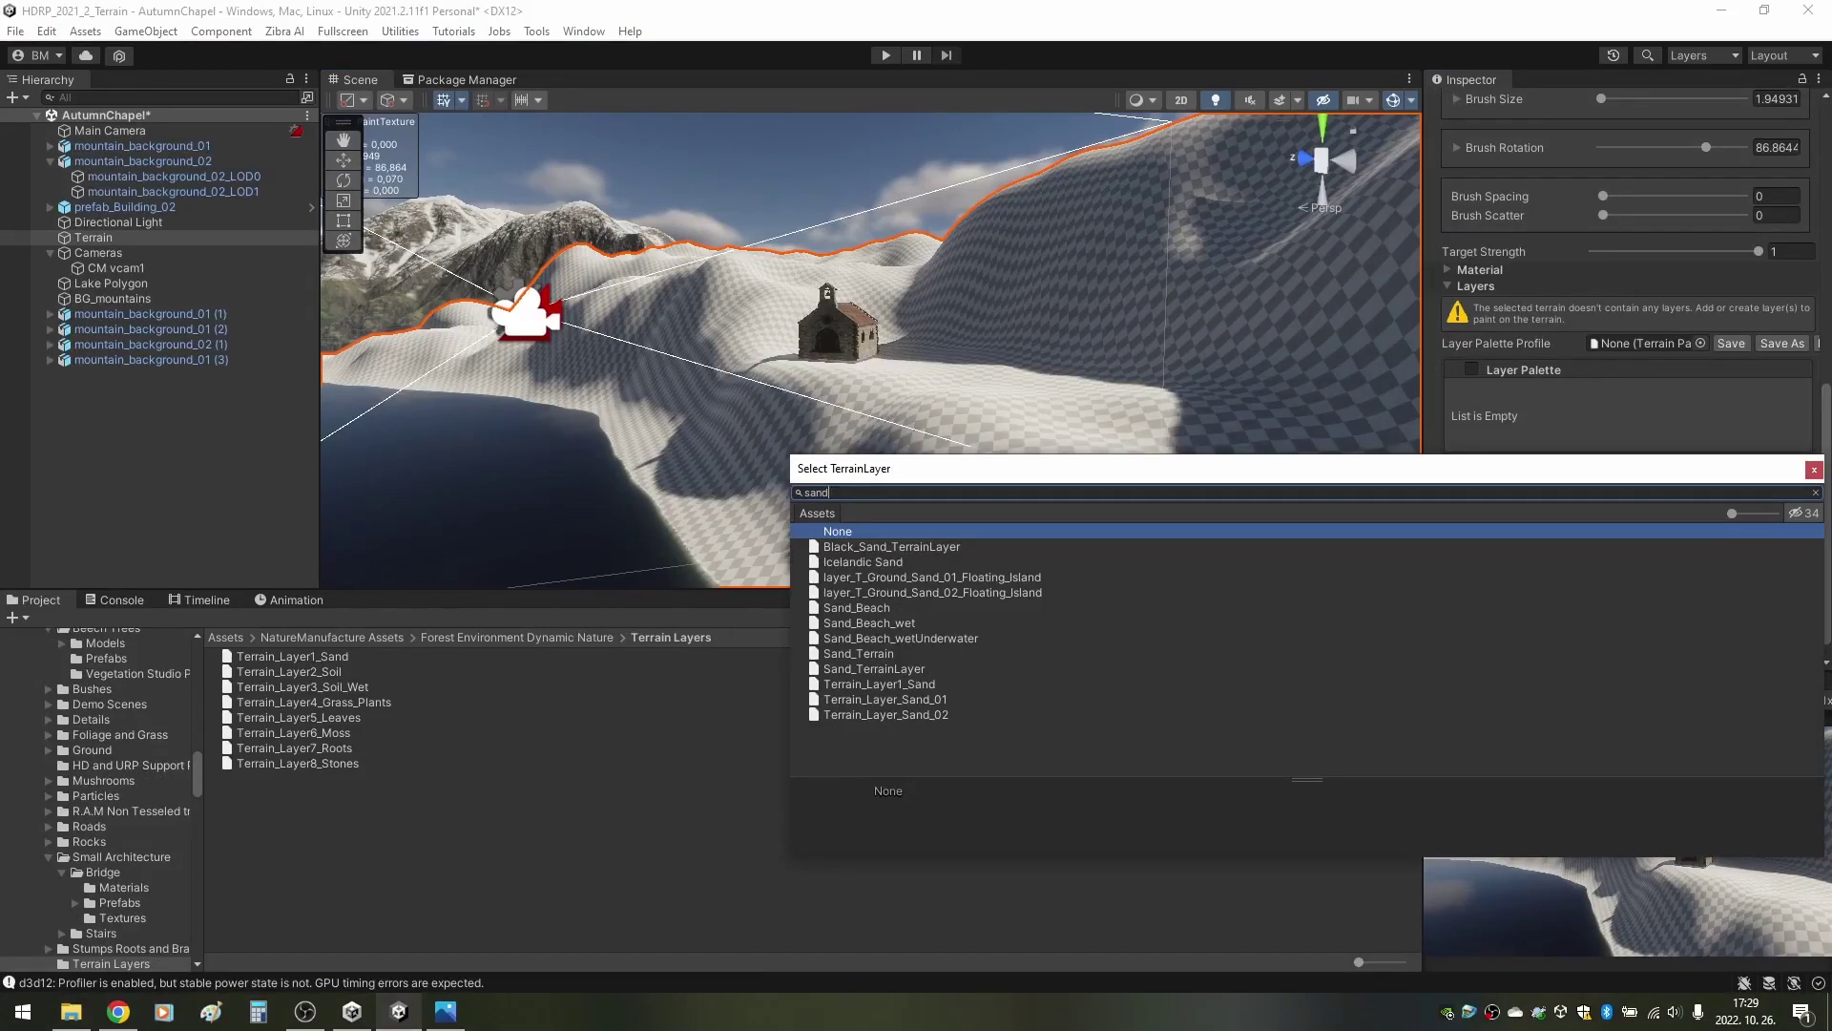
Add Terrain_Layer1_Sand to the terrain, then search for a second layer with 'so'.
double_click(883, 684)
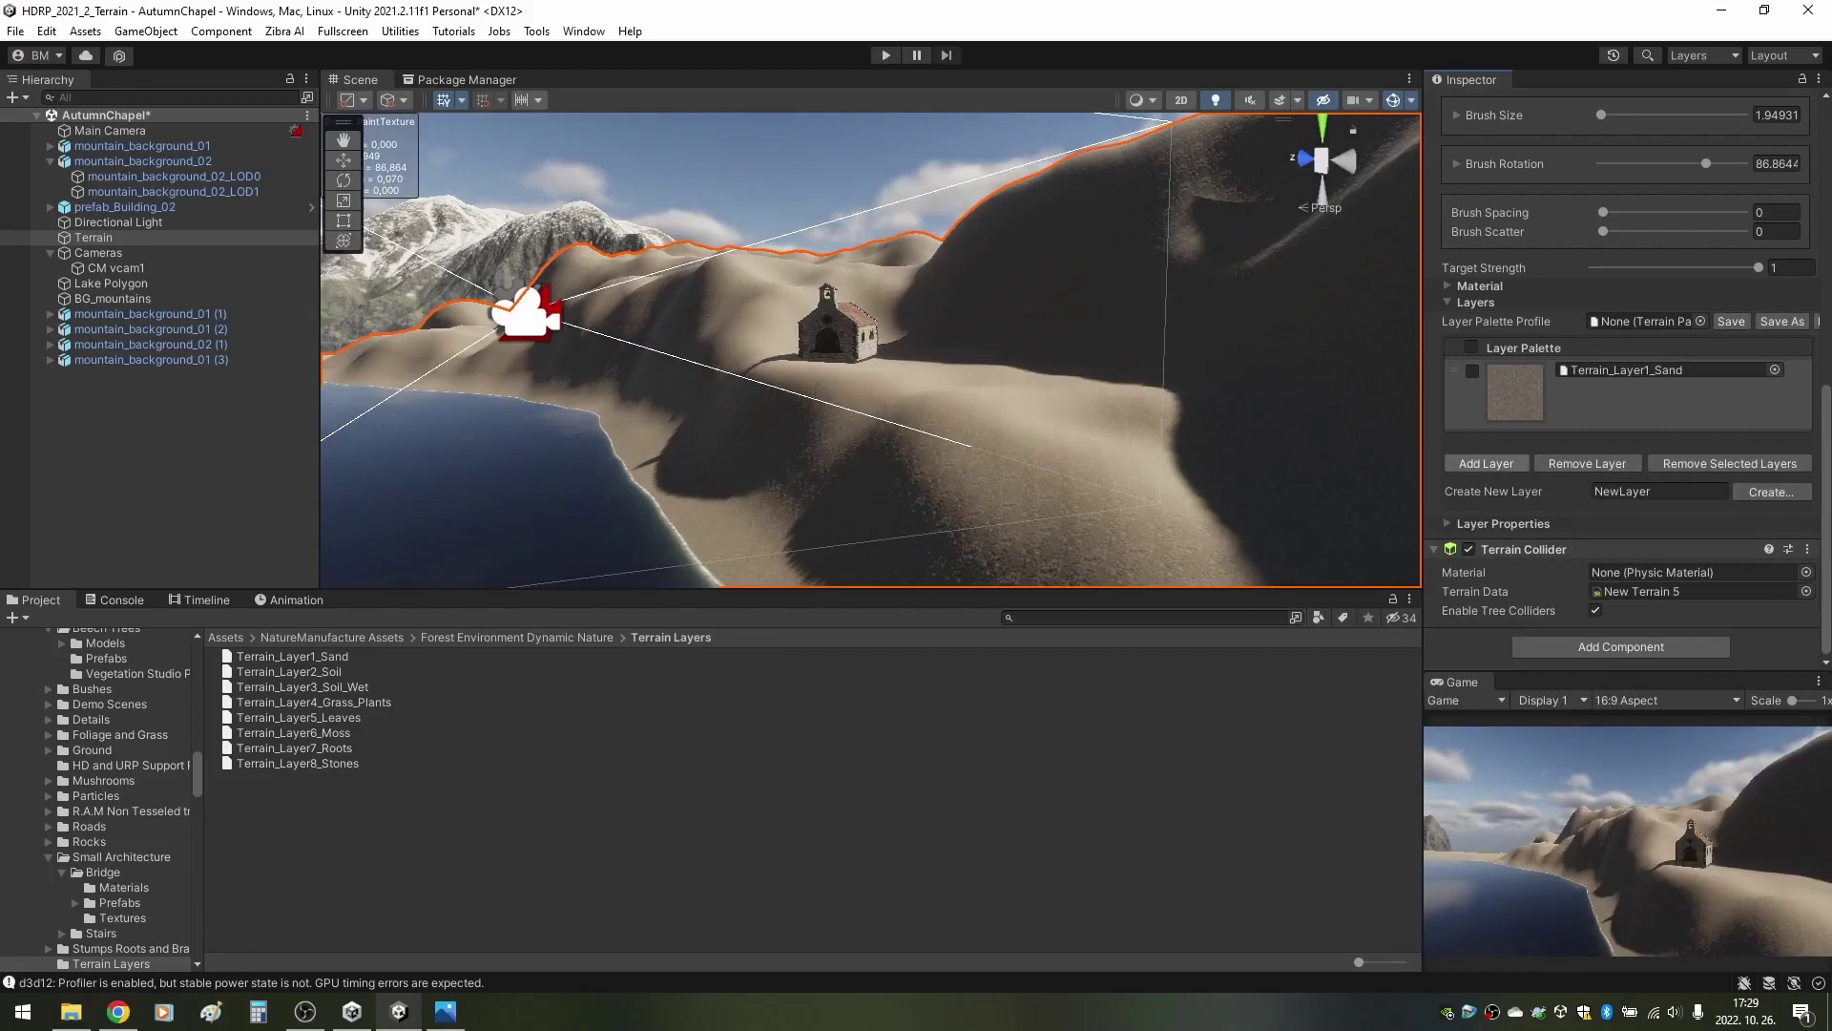
left_click(1485, 463)
type("so")
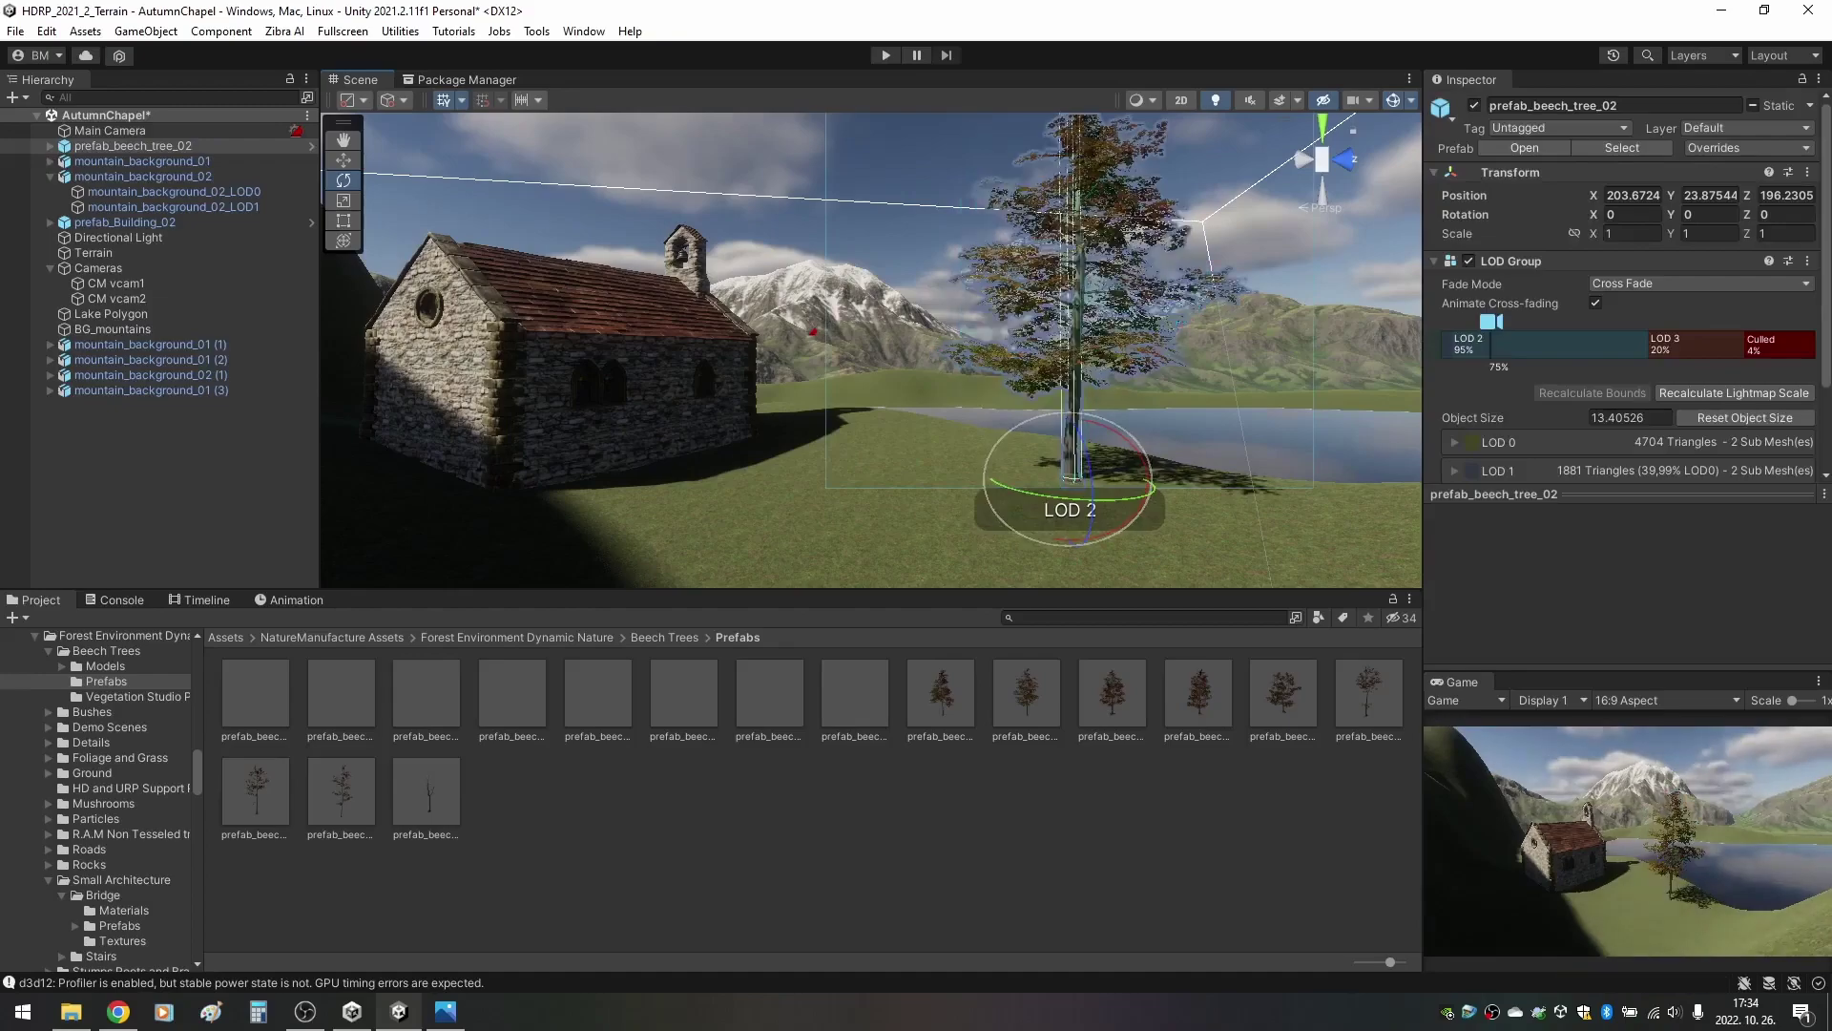
Place prefab_beech_tree_05 on the terrain near the existing tree.
right_click_drag(859, 334, 749, 286)
key("w")
left_click_drag(1282, 695, 945, 449)
right_click_drag(944, 448, 940, 447)
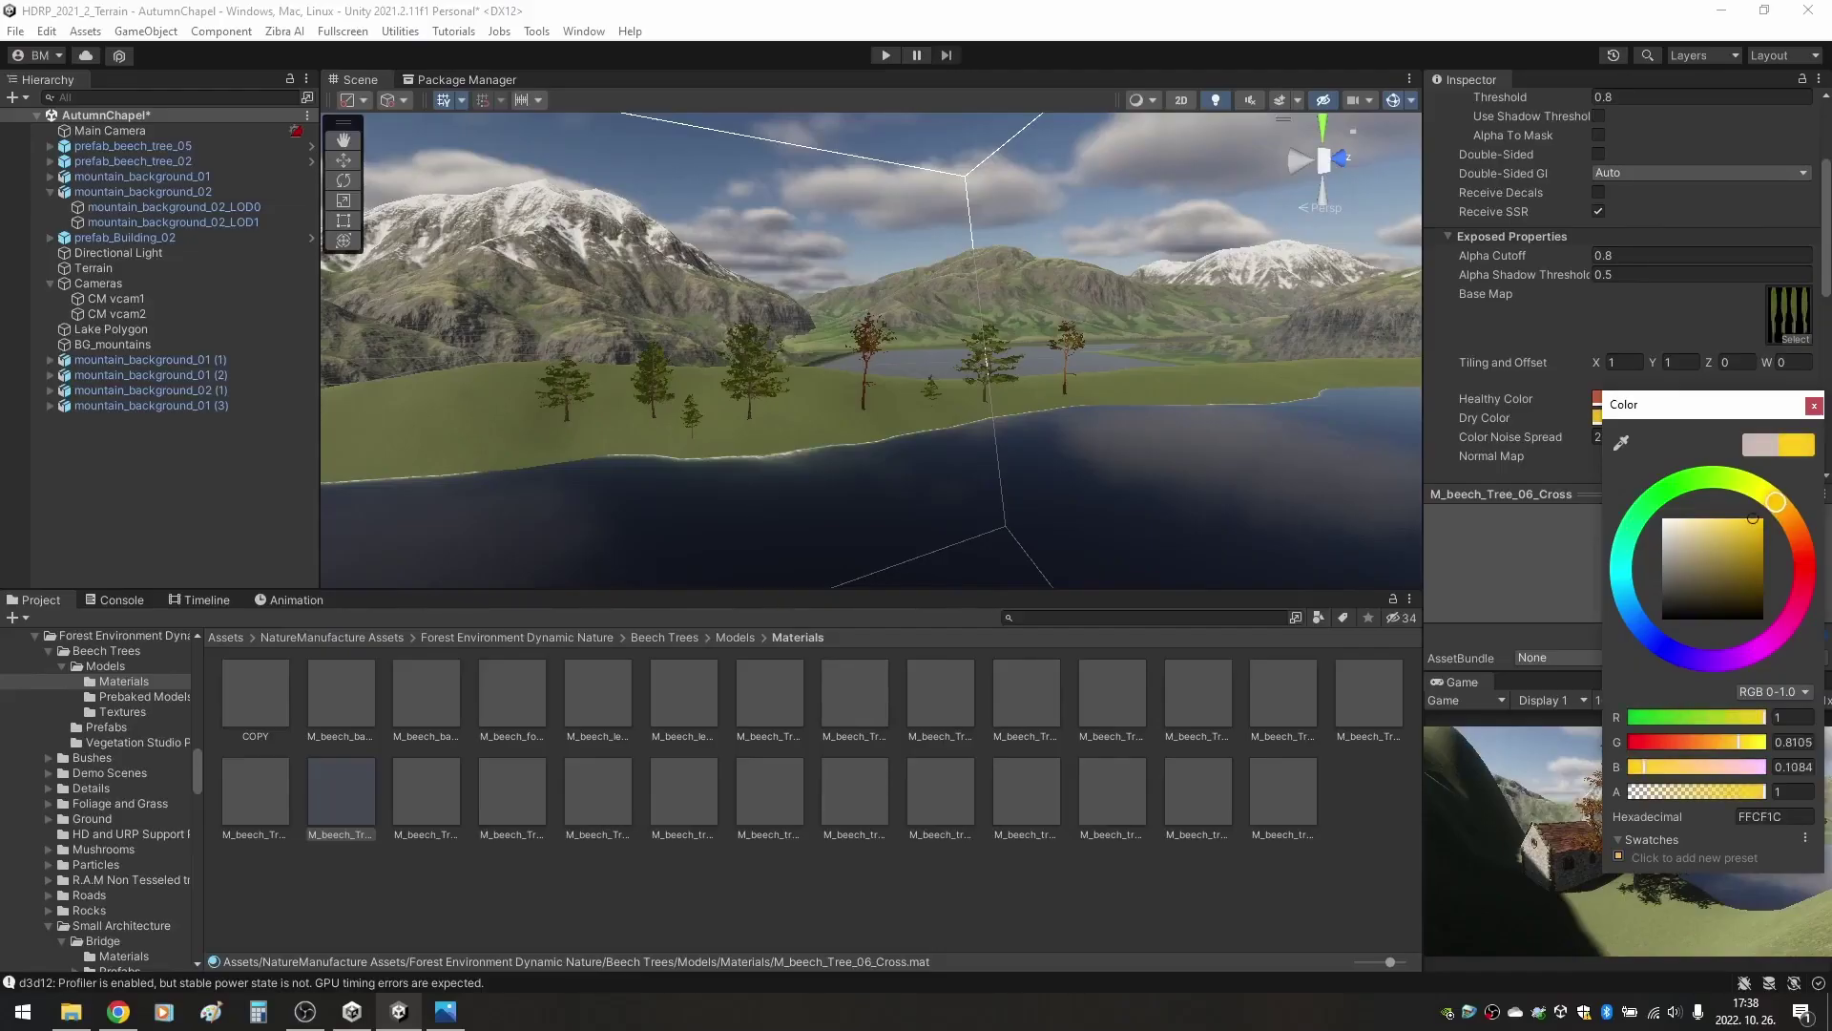
Make the M_beech_Tree_05_Cross material's healthy leaf colour olive-yellow.
key("Escape")
left_click(256, 790)
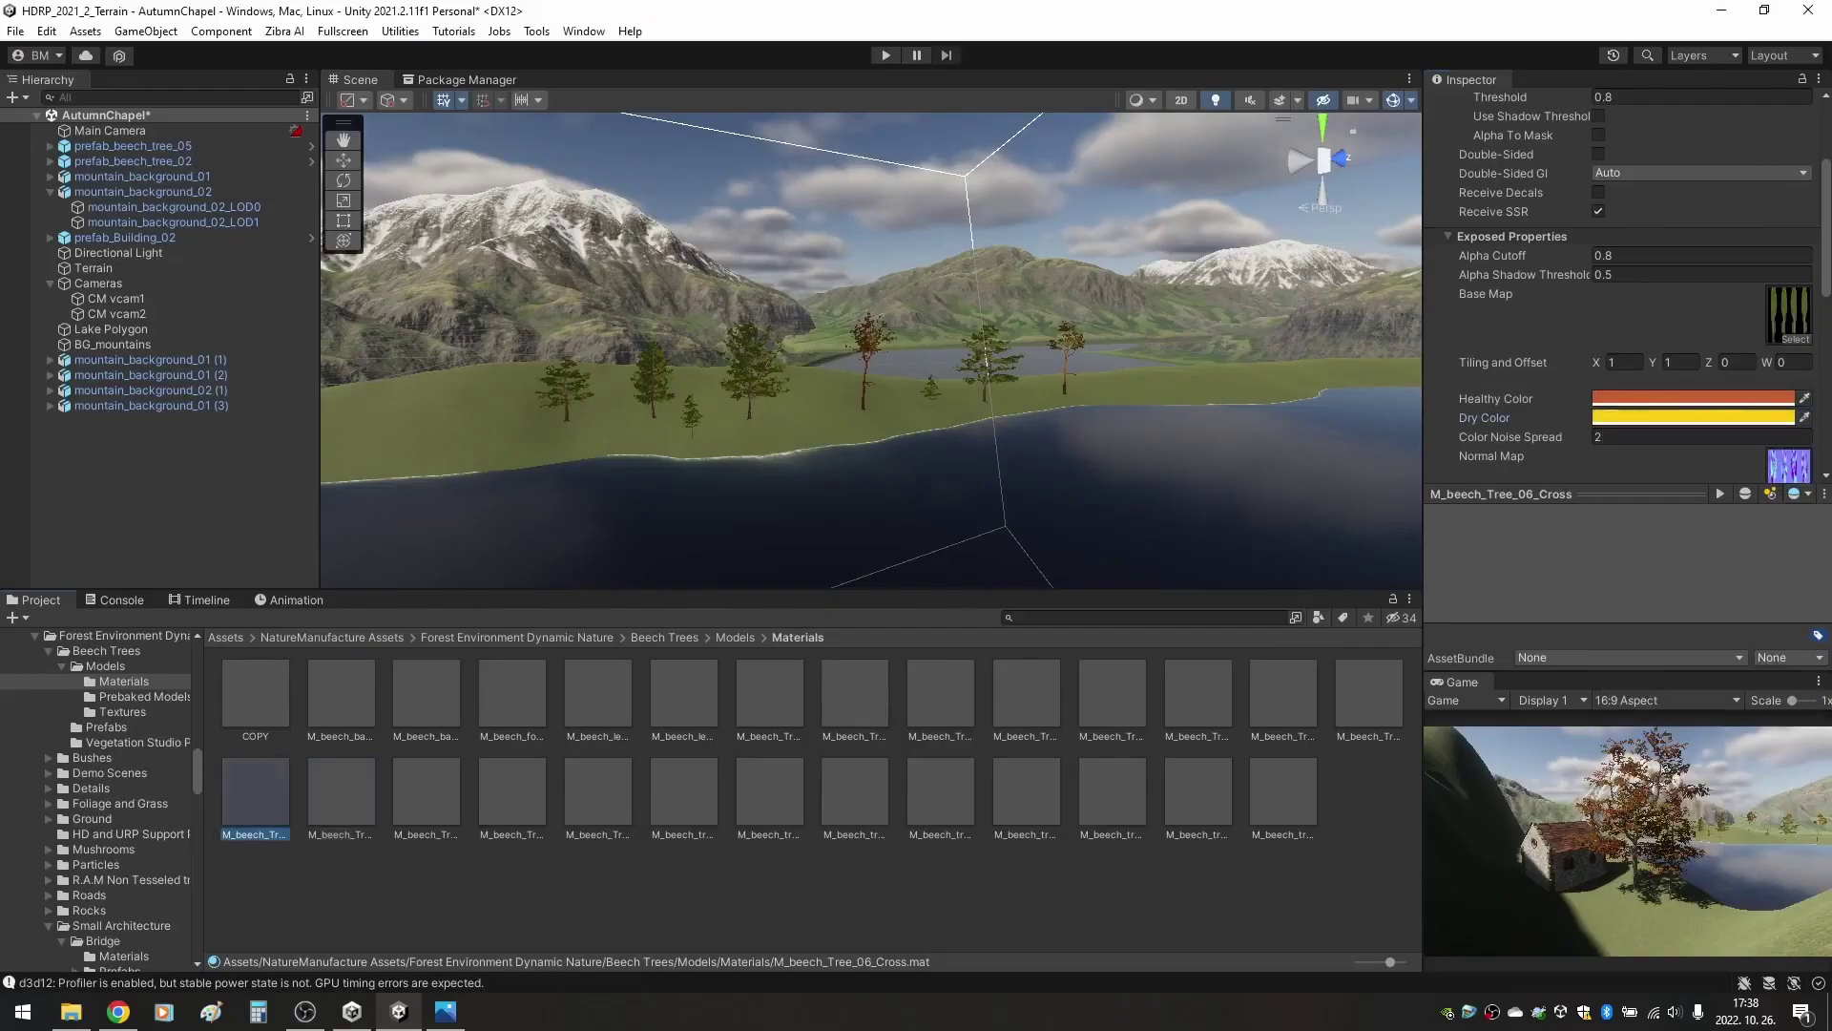
left_click(1694, 398)
mouse_move(1681, 512)
left_mouse_down()
mouse_move(1746, 528)
mouse_move(1784, 491)
mouse_move(1803, 527)
mouse_move(1754, 515)
left_mouse_up()
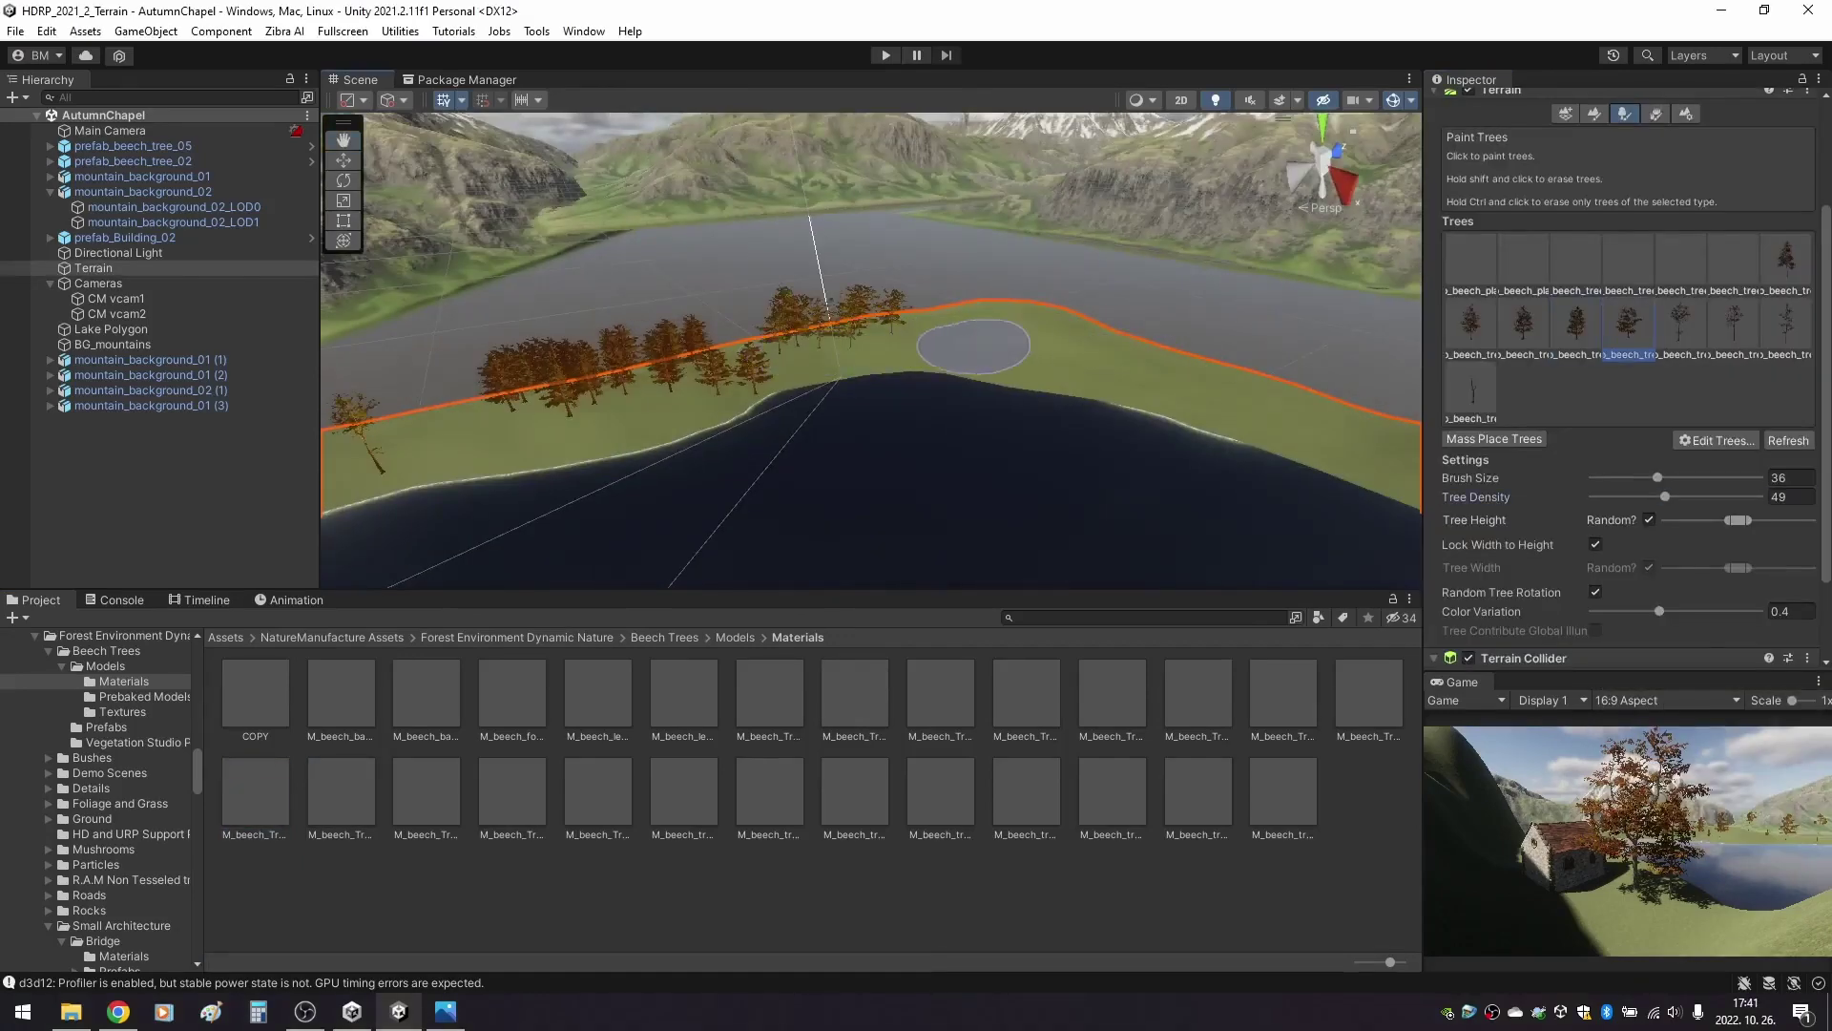
Paint autumn beech trees along the lakeshore, then view the lake and mountains.
left_click(990, 329)
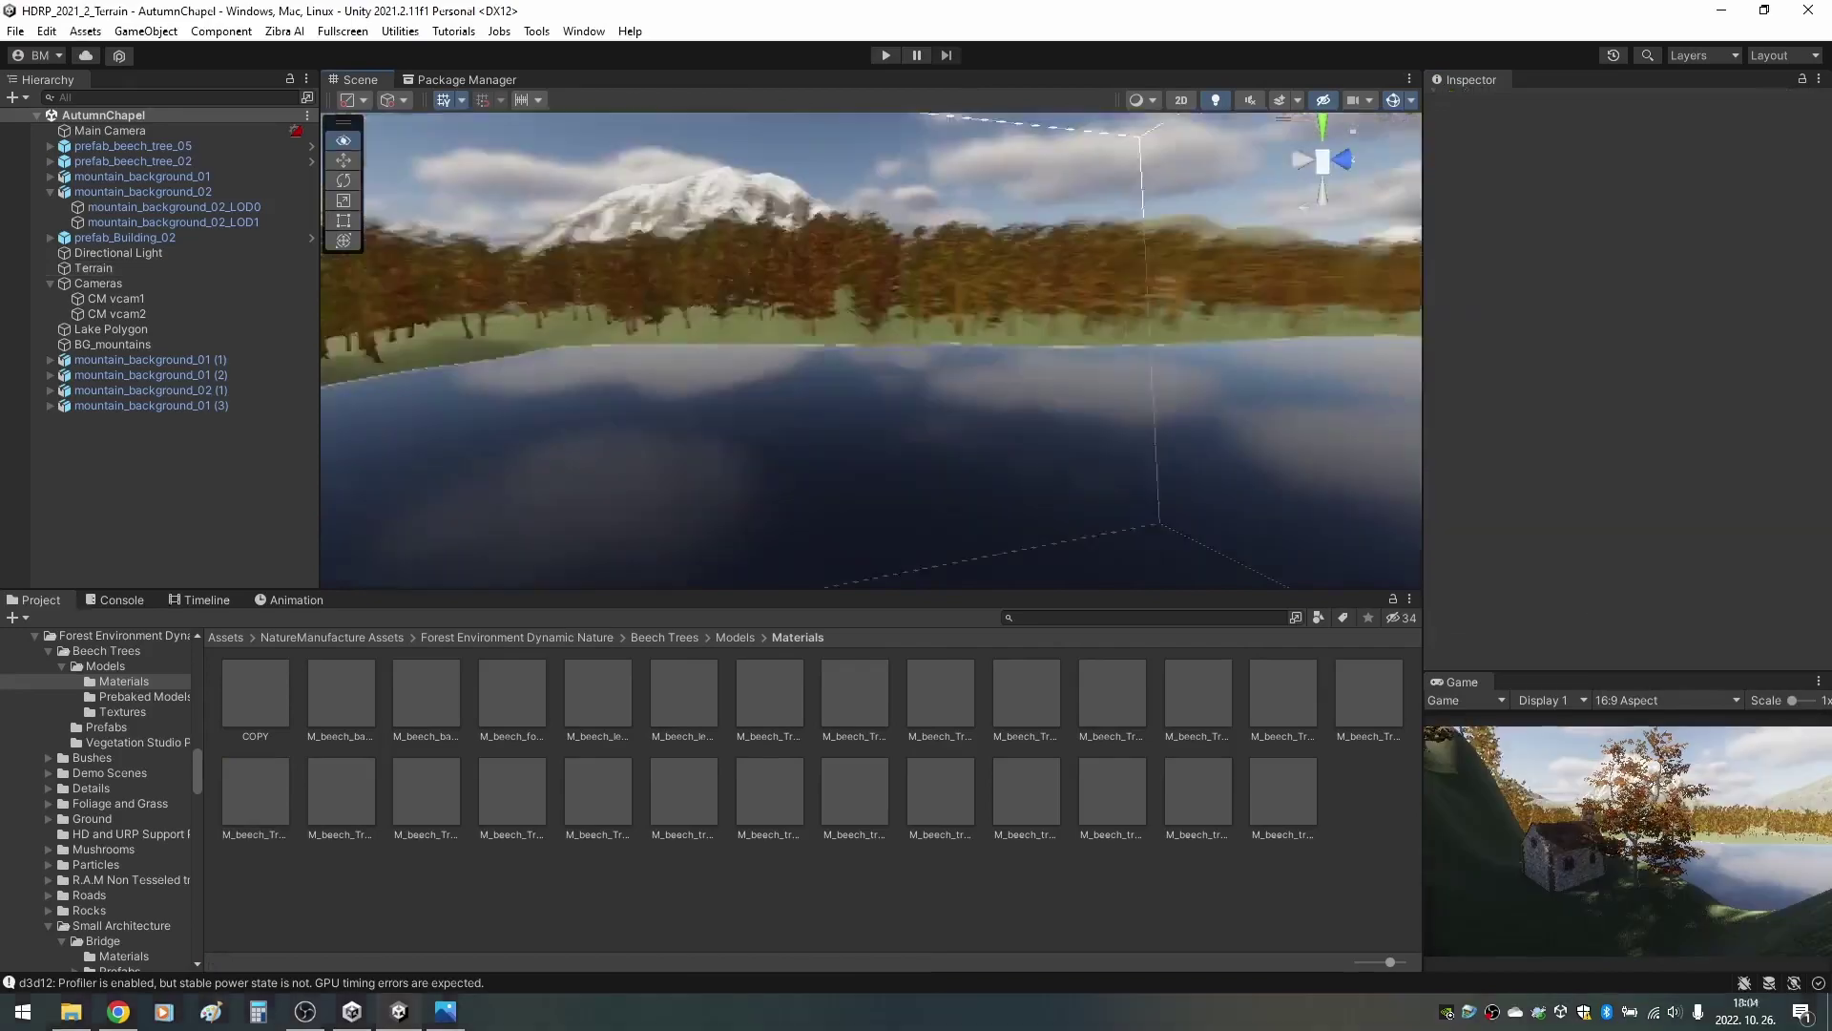
right_click_drag(871, 349, 871, 349)
key("s")
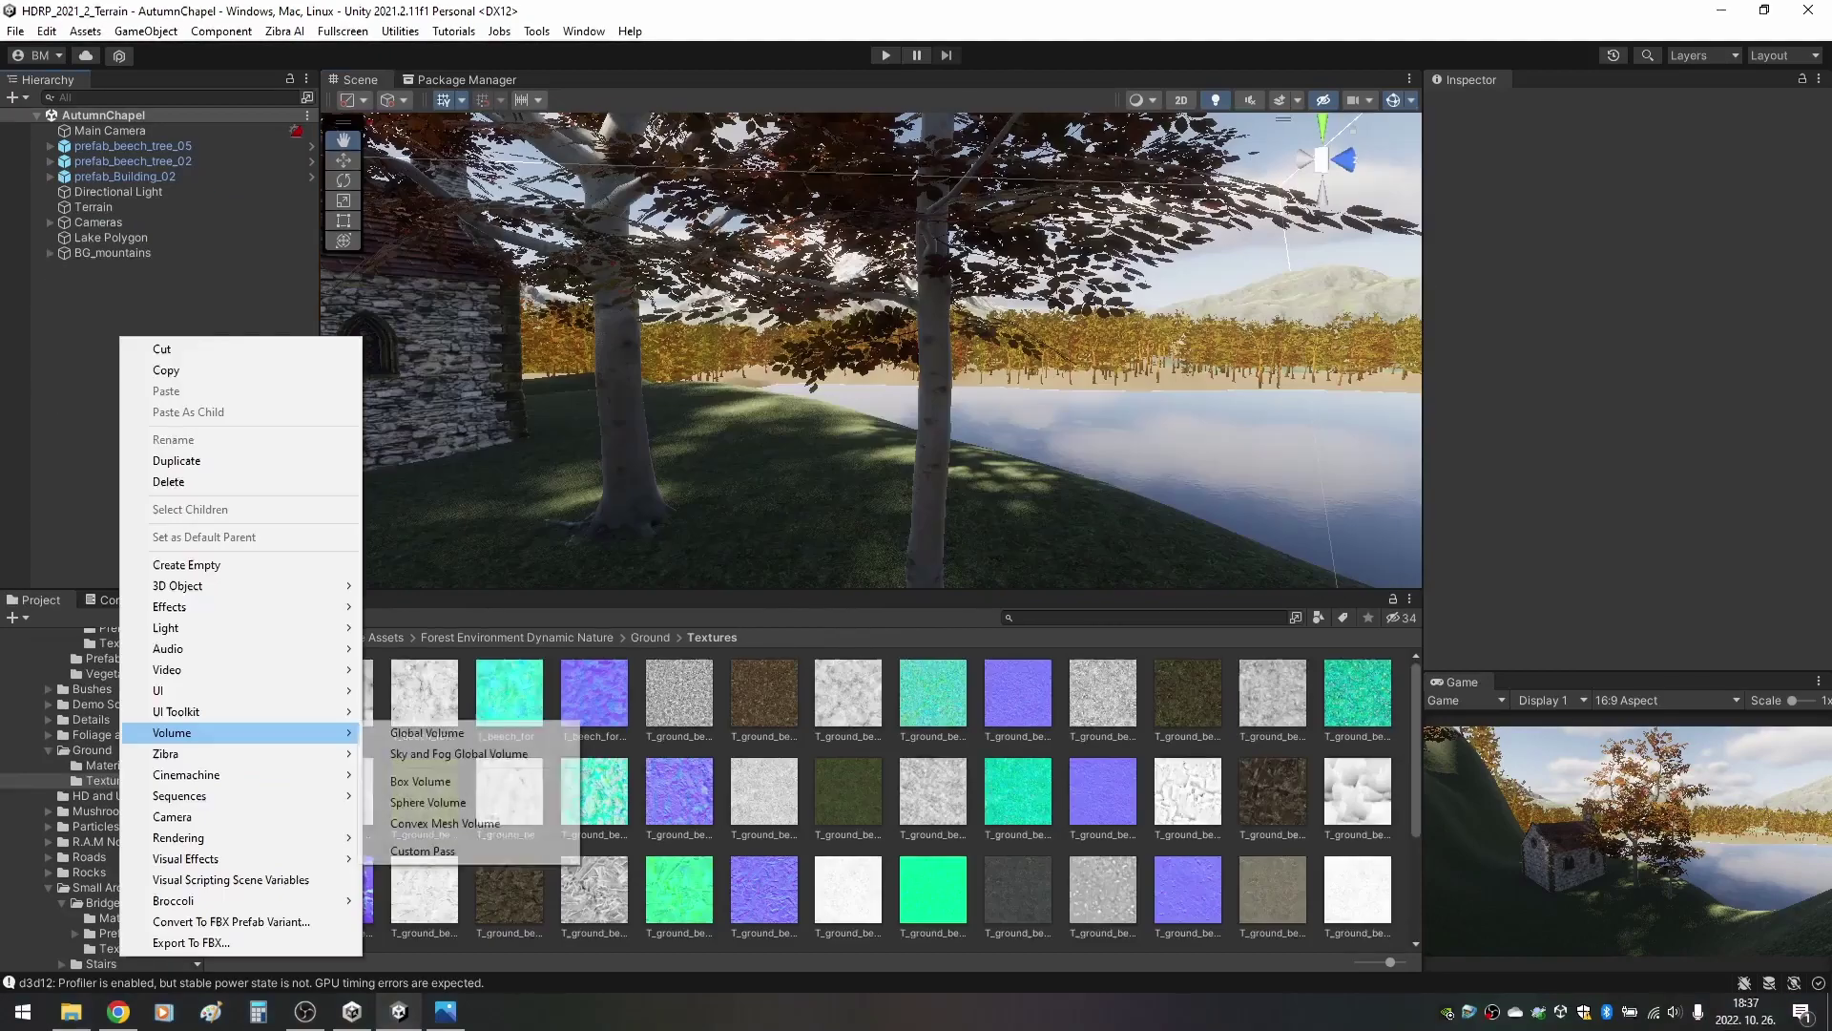
Add a Sky and Fog Global Volume with an Ambient Occlusion override.
left_click(458, 753)
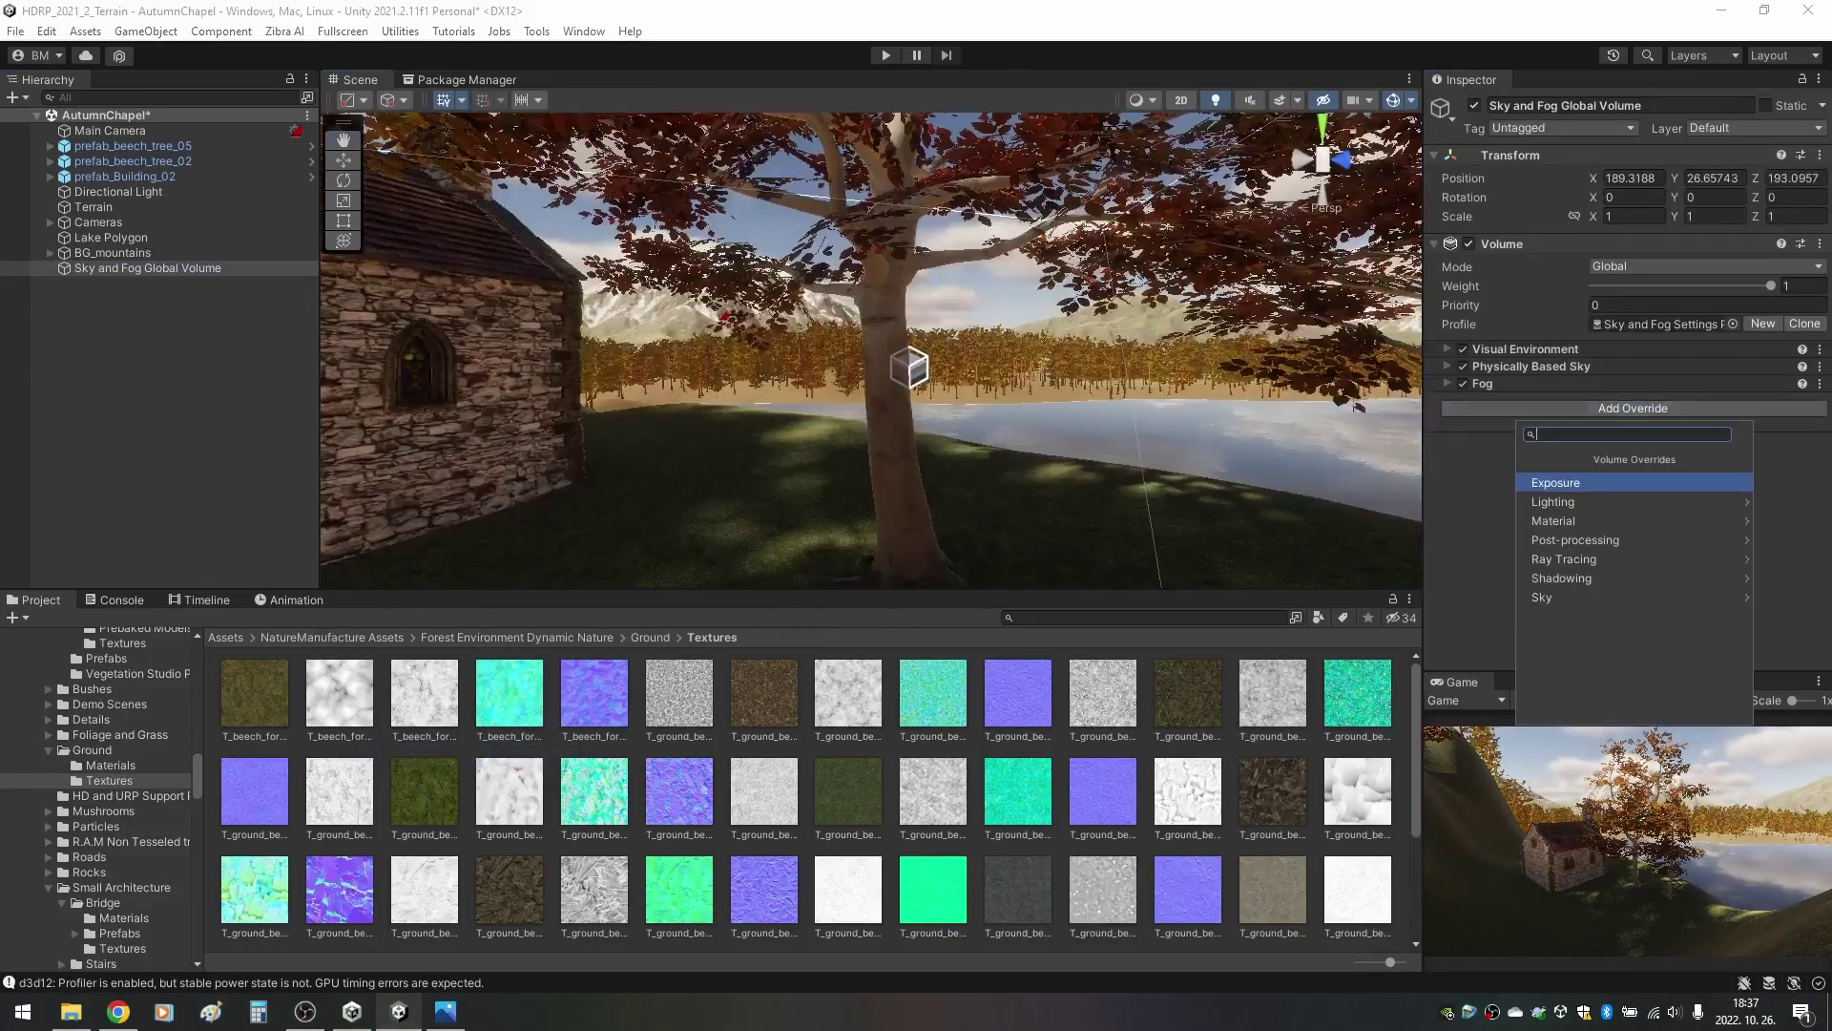
key("Down")
key("Down")
key("Down")
key("Down")
key("Down")
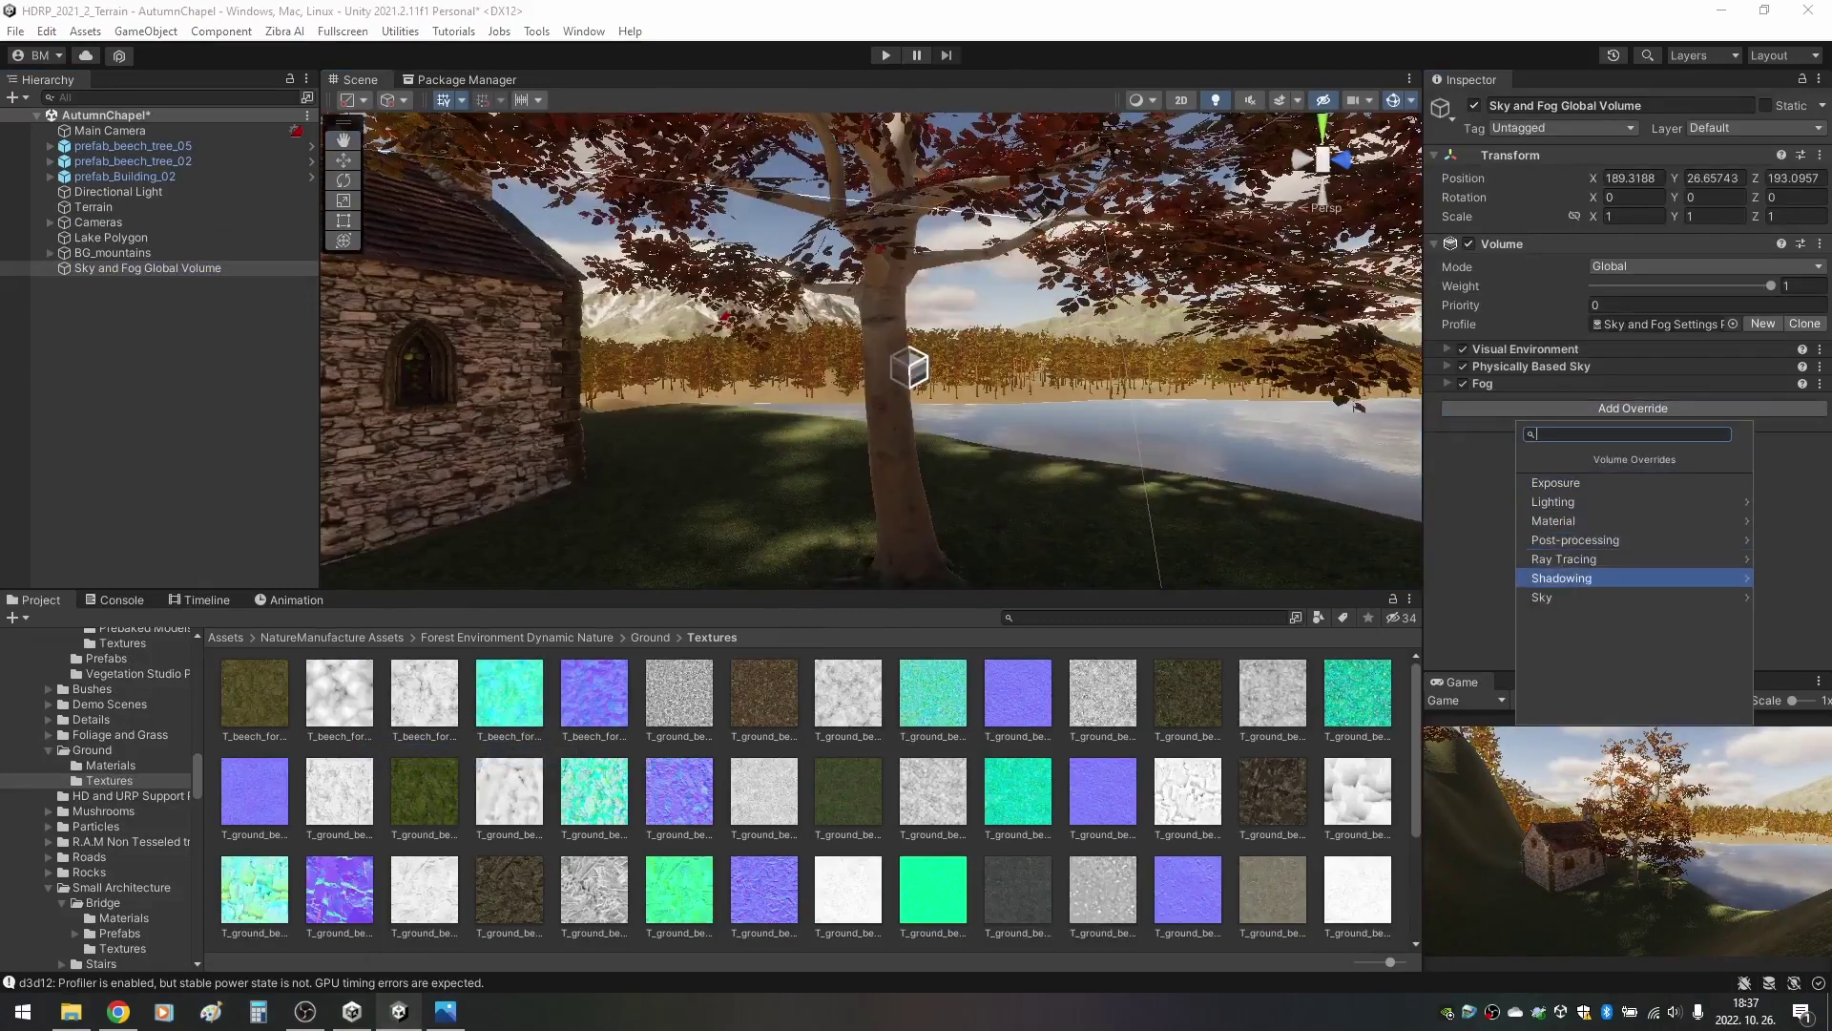
key("Up")
key("Up")
key("Up")
key("Up")
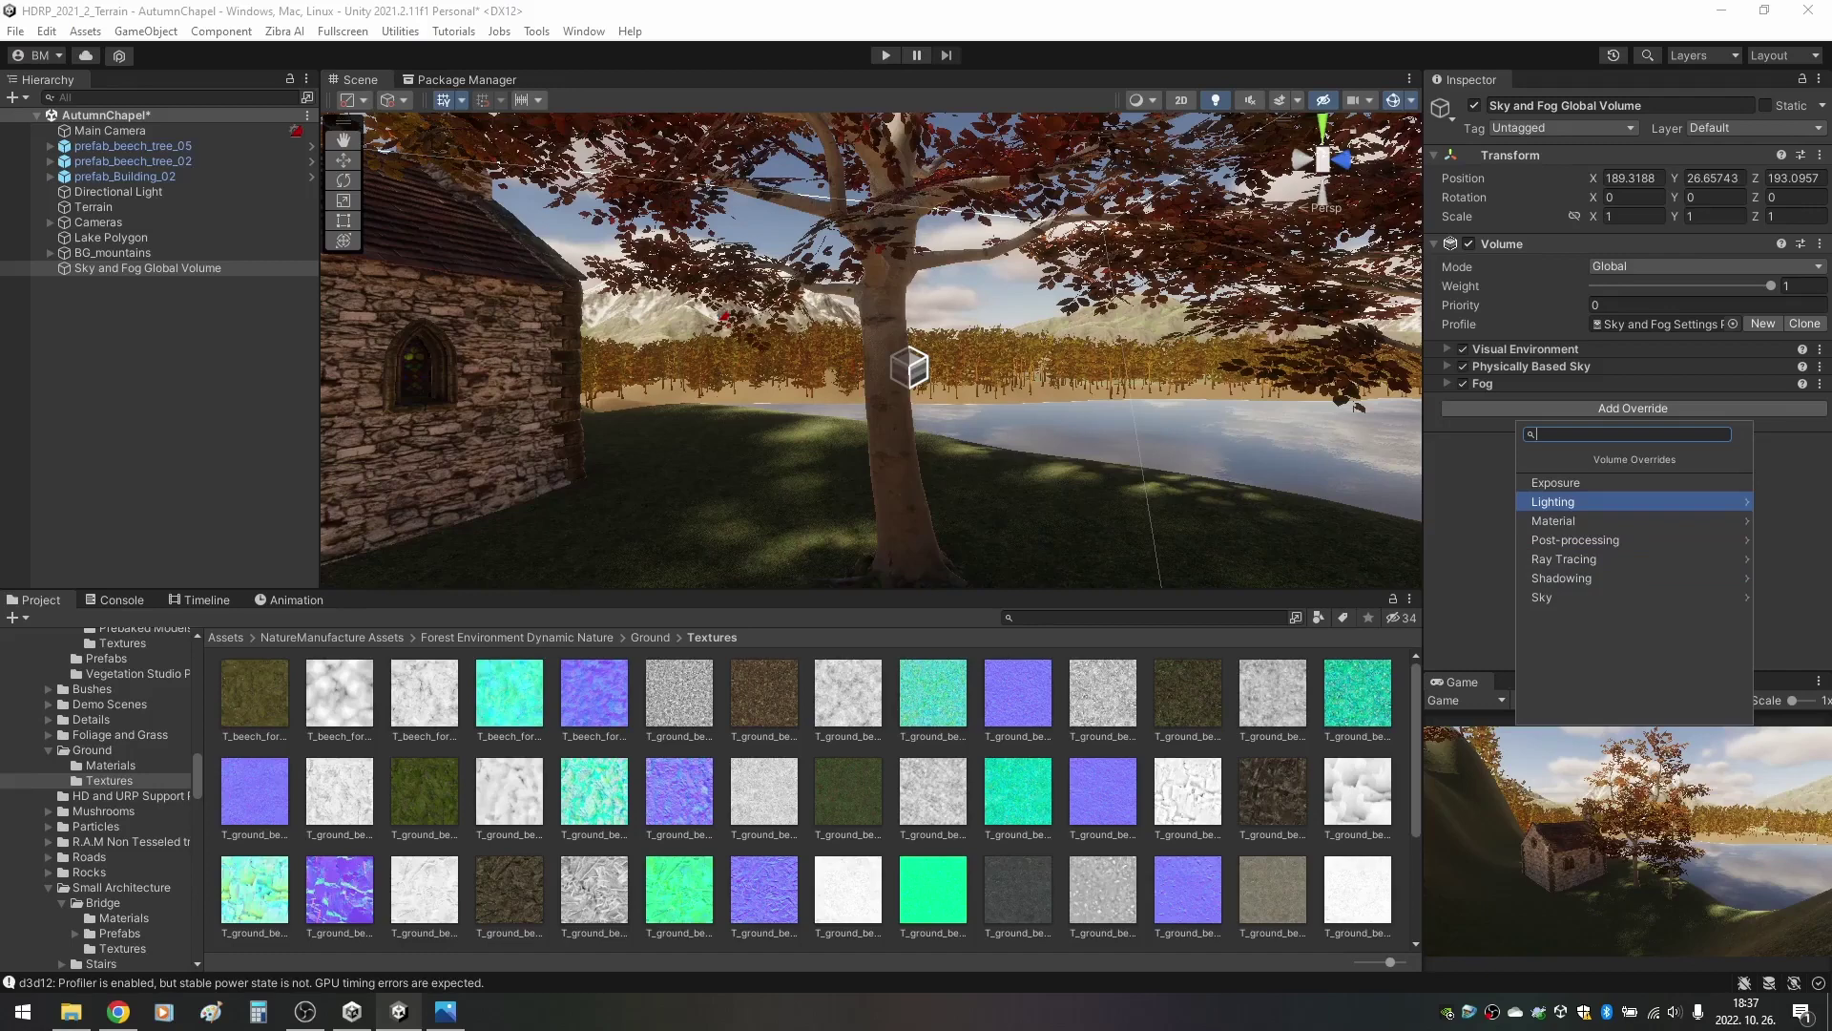
key("Down")
key("Up")
key("Right")
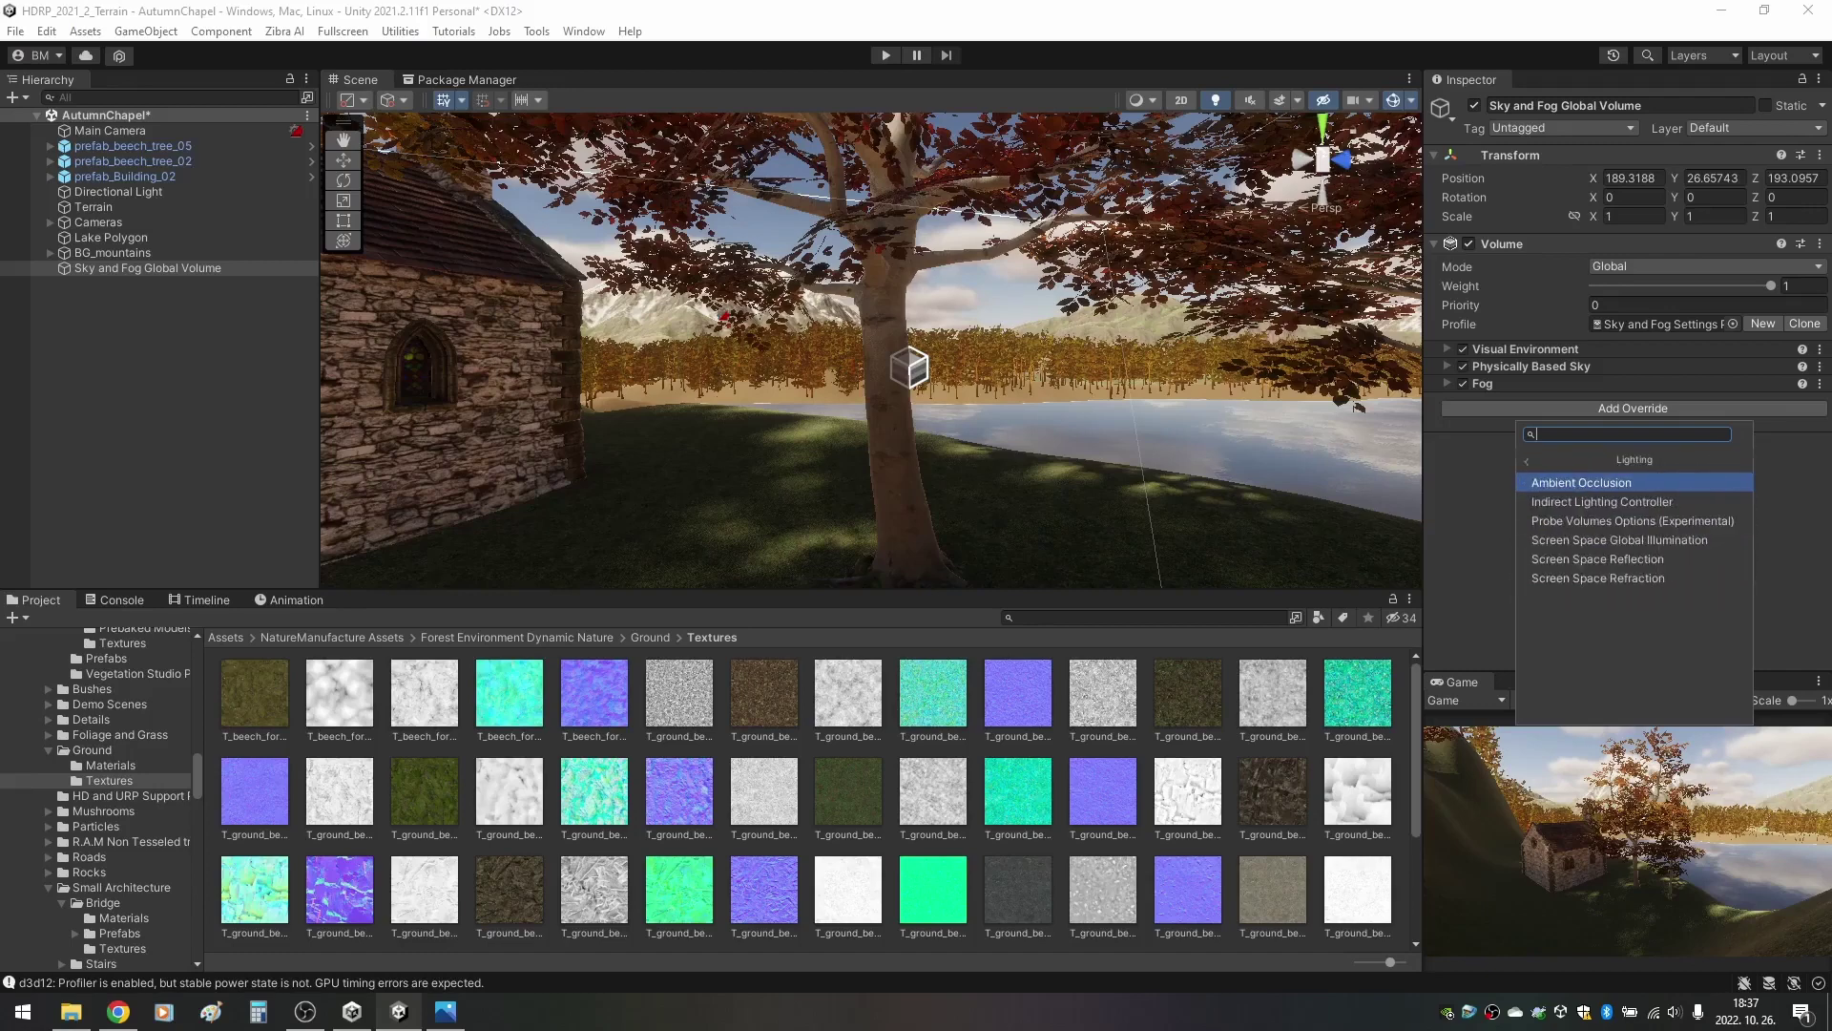
key("Up")
key("Up")
key("Up")
key("Up")
key("Up")
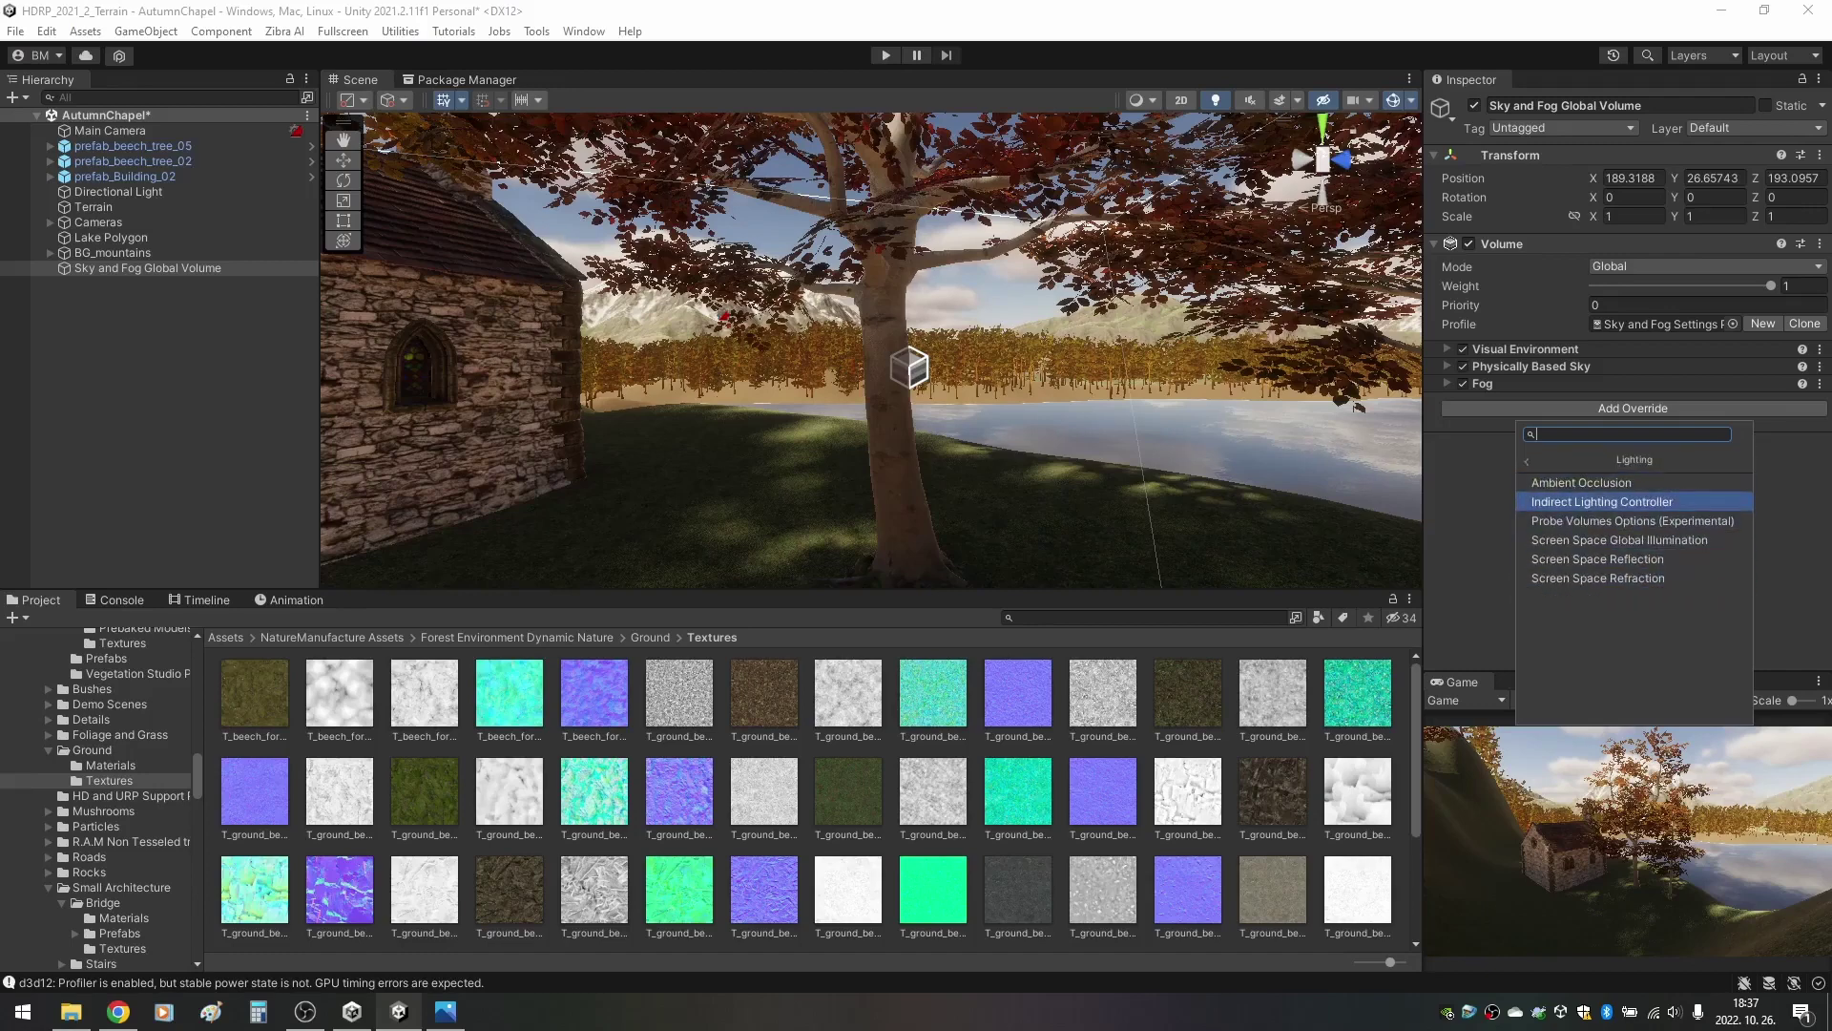
key("Up")
key("Return")
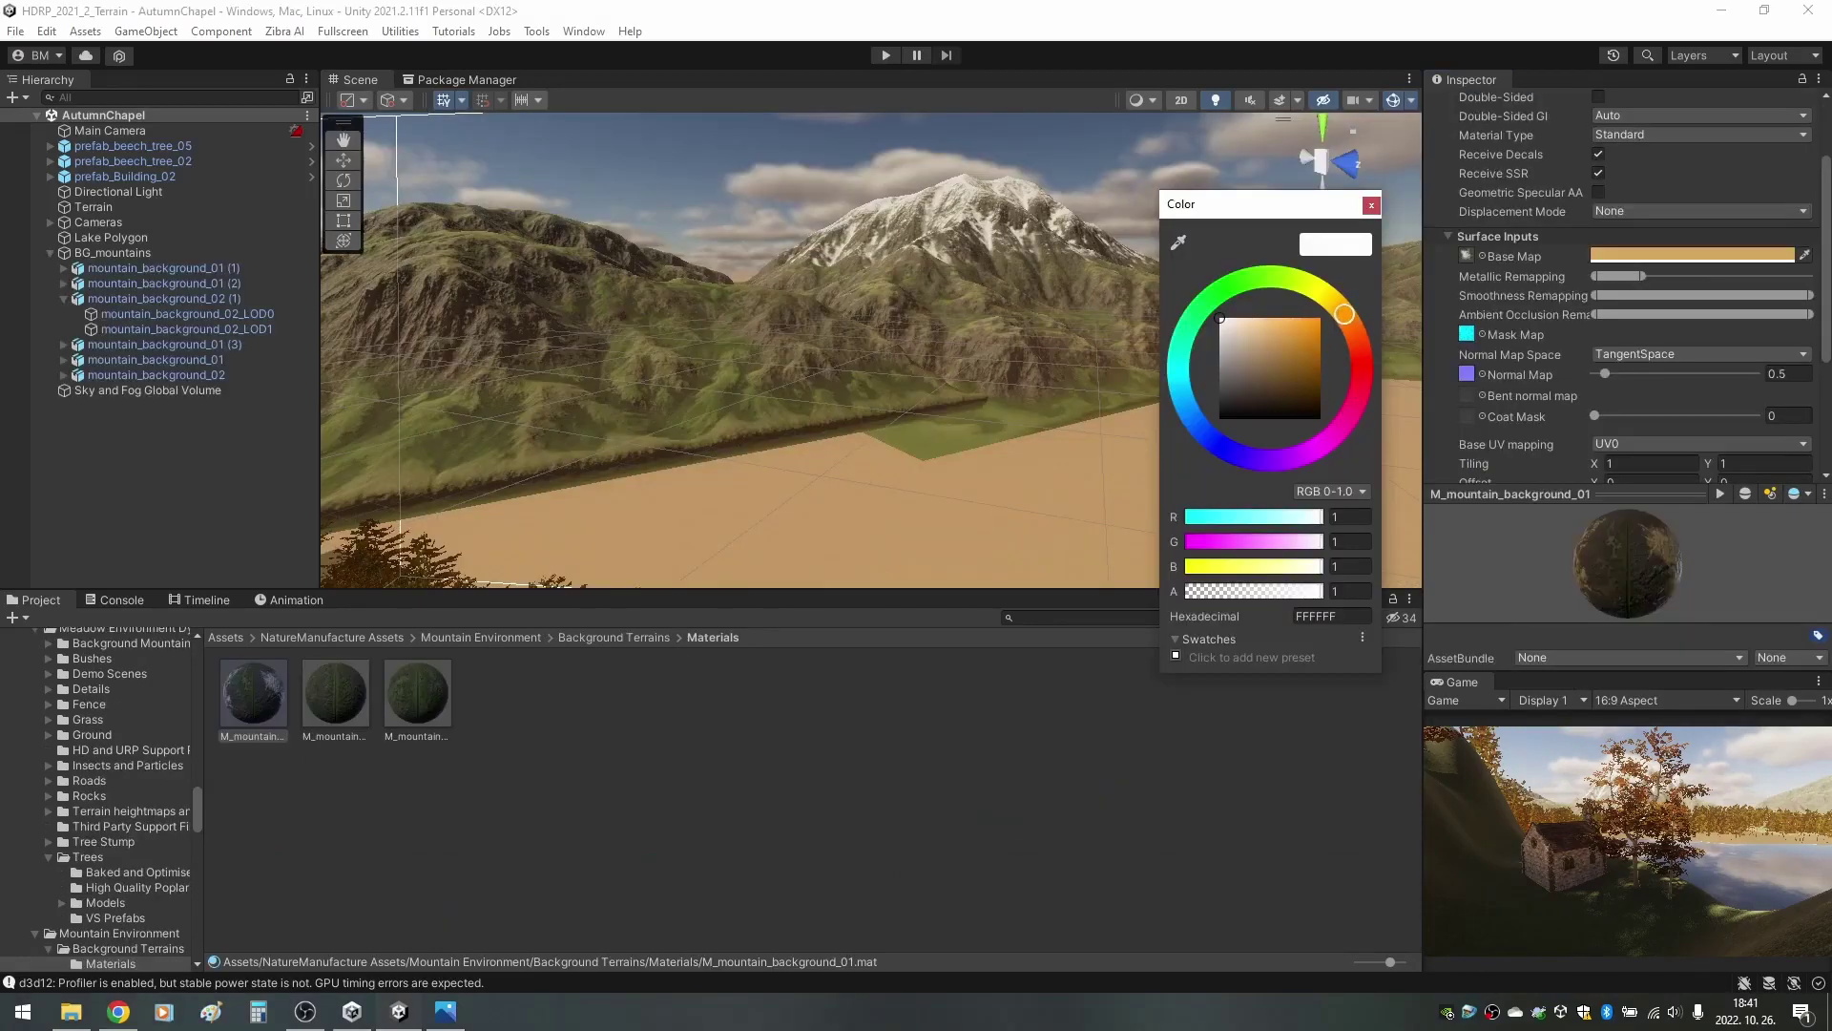
Lighten the mountain to warm tan, turn off shadow Max Distance, and frame the Terrain.
left_click(1279, 324)
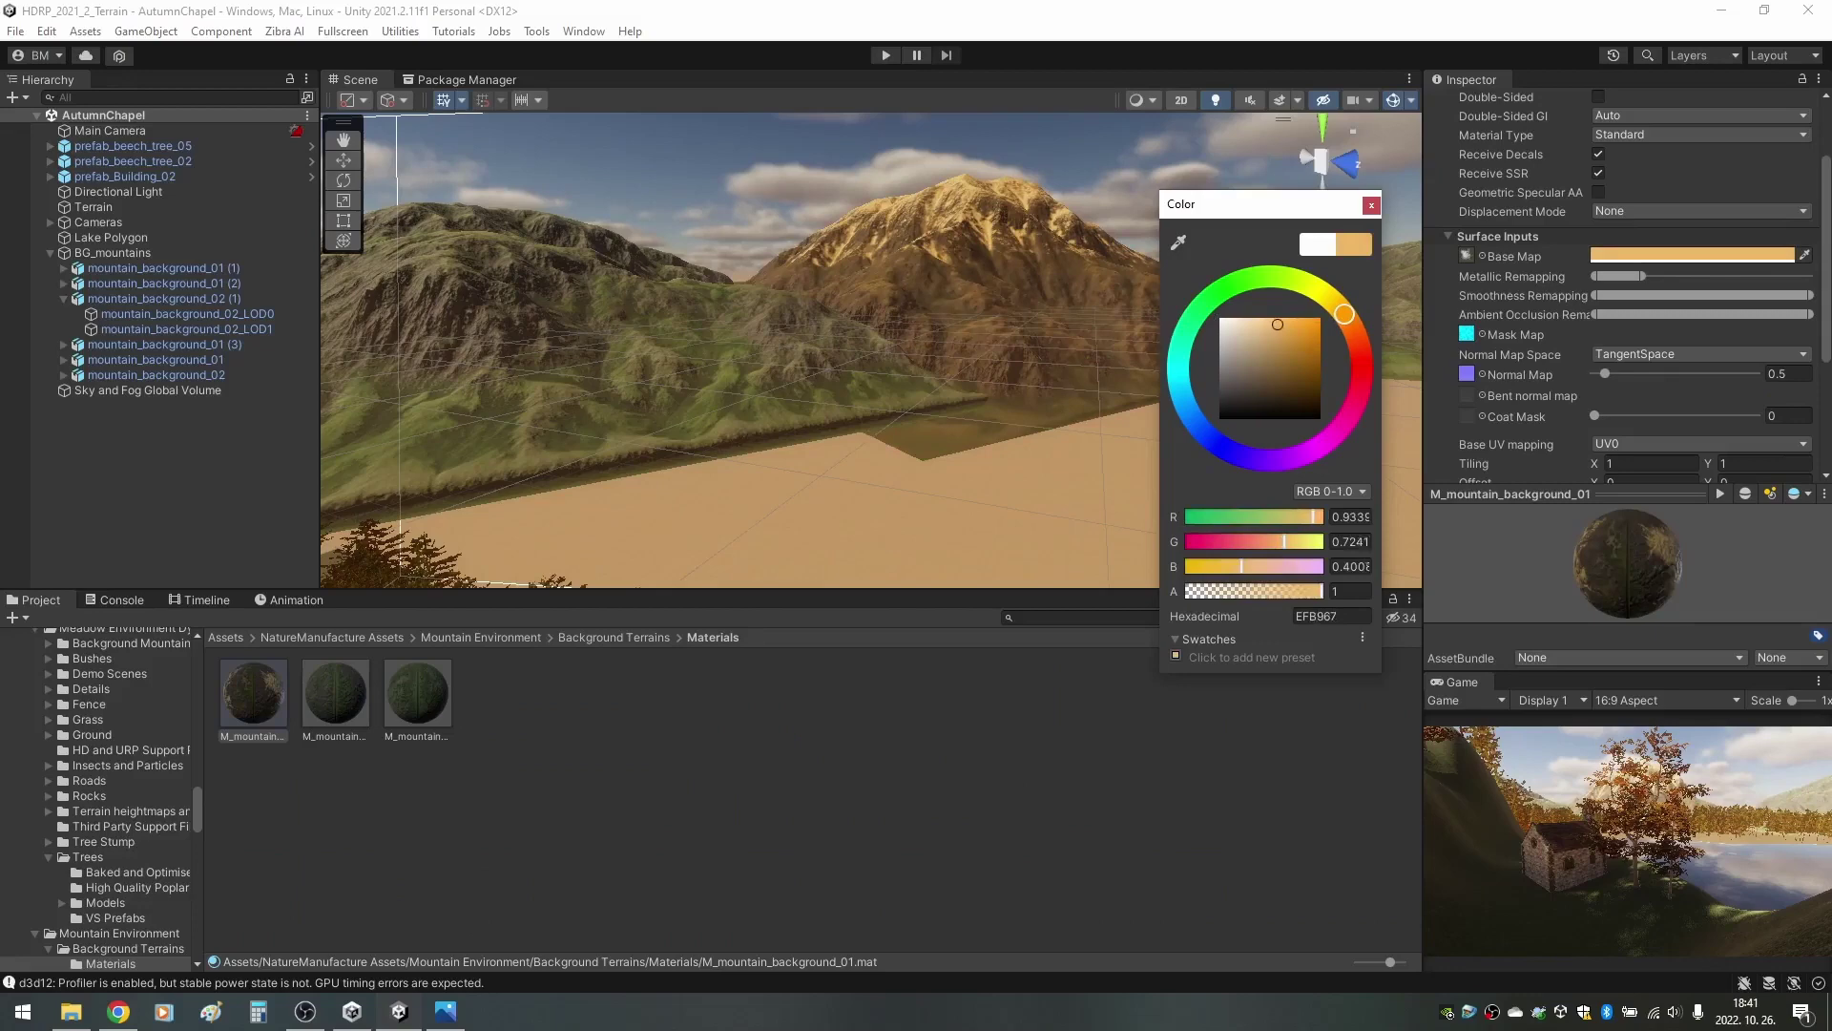
left_click_drag(1267, 325, 1260, 323)
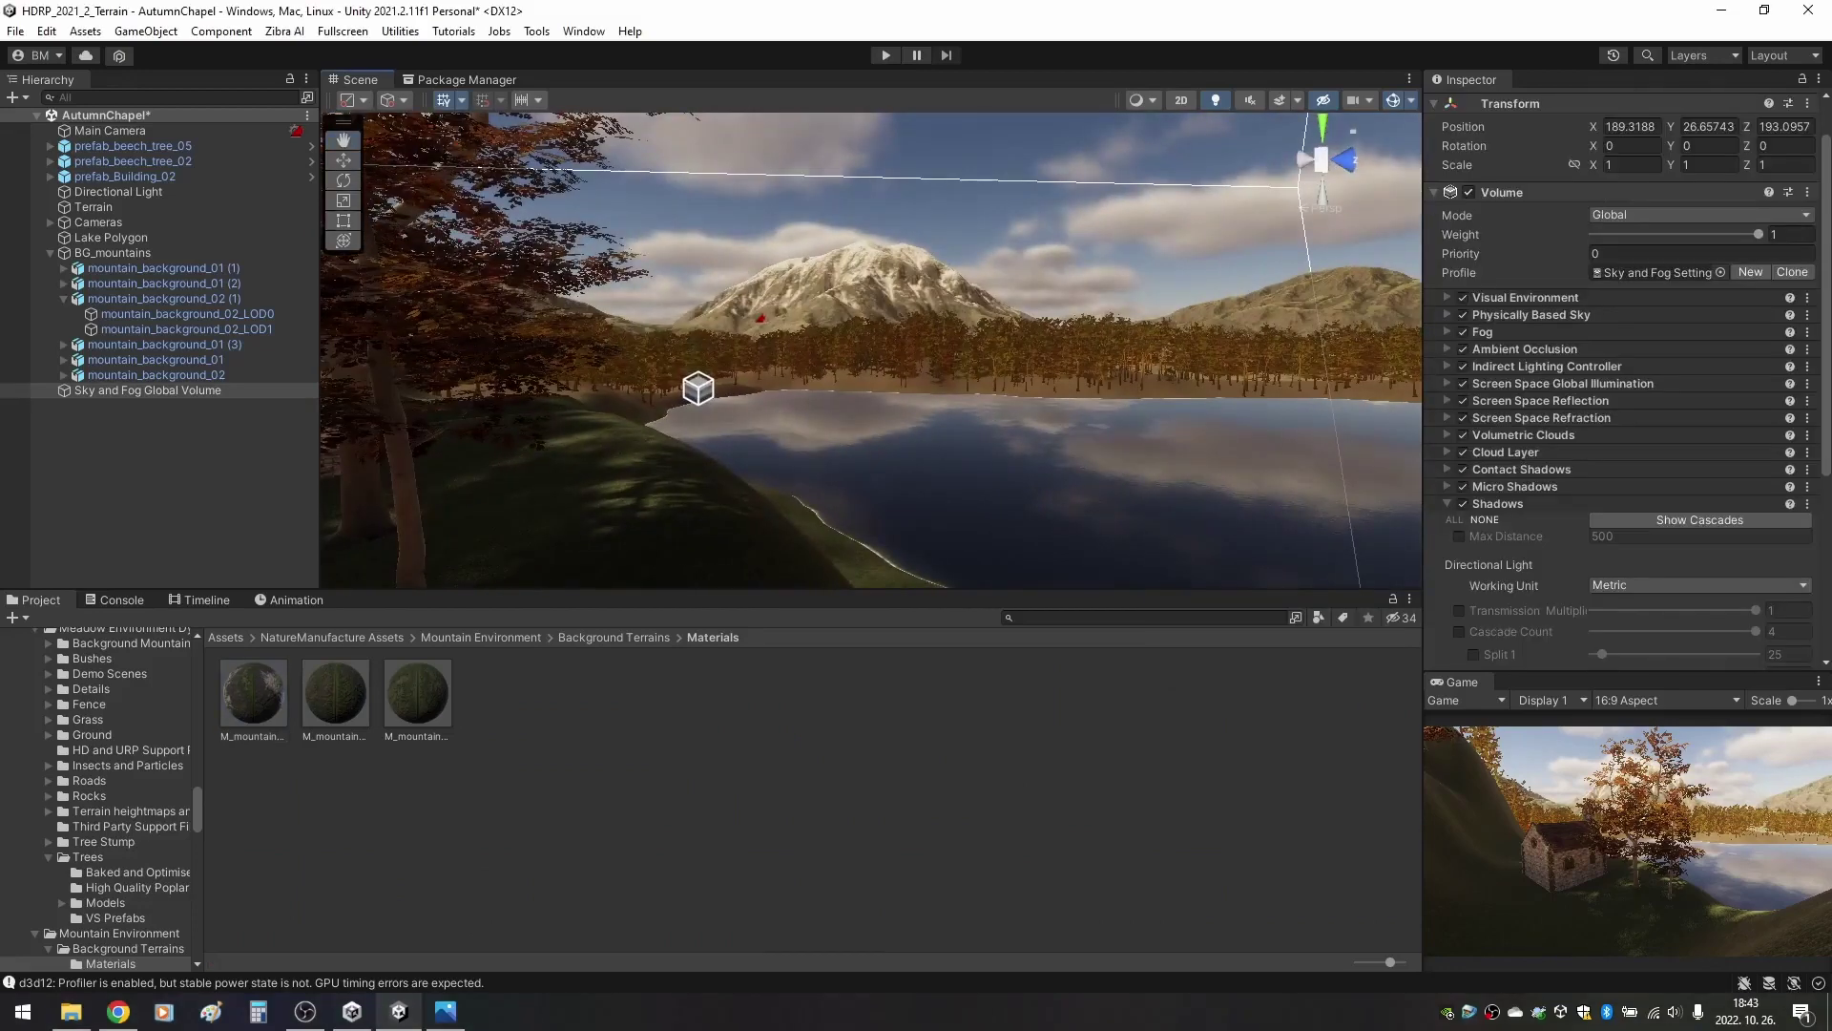
left_click(1458, 536)
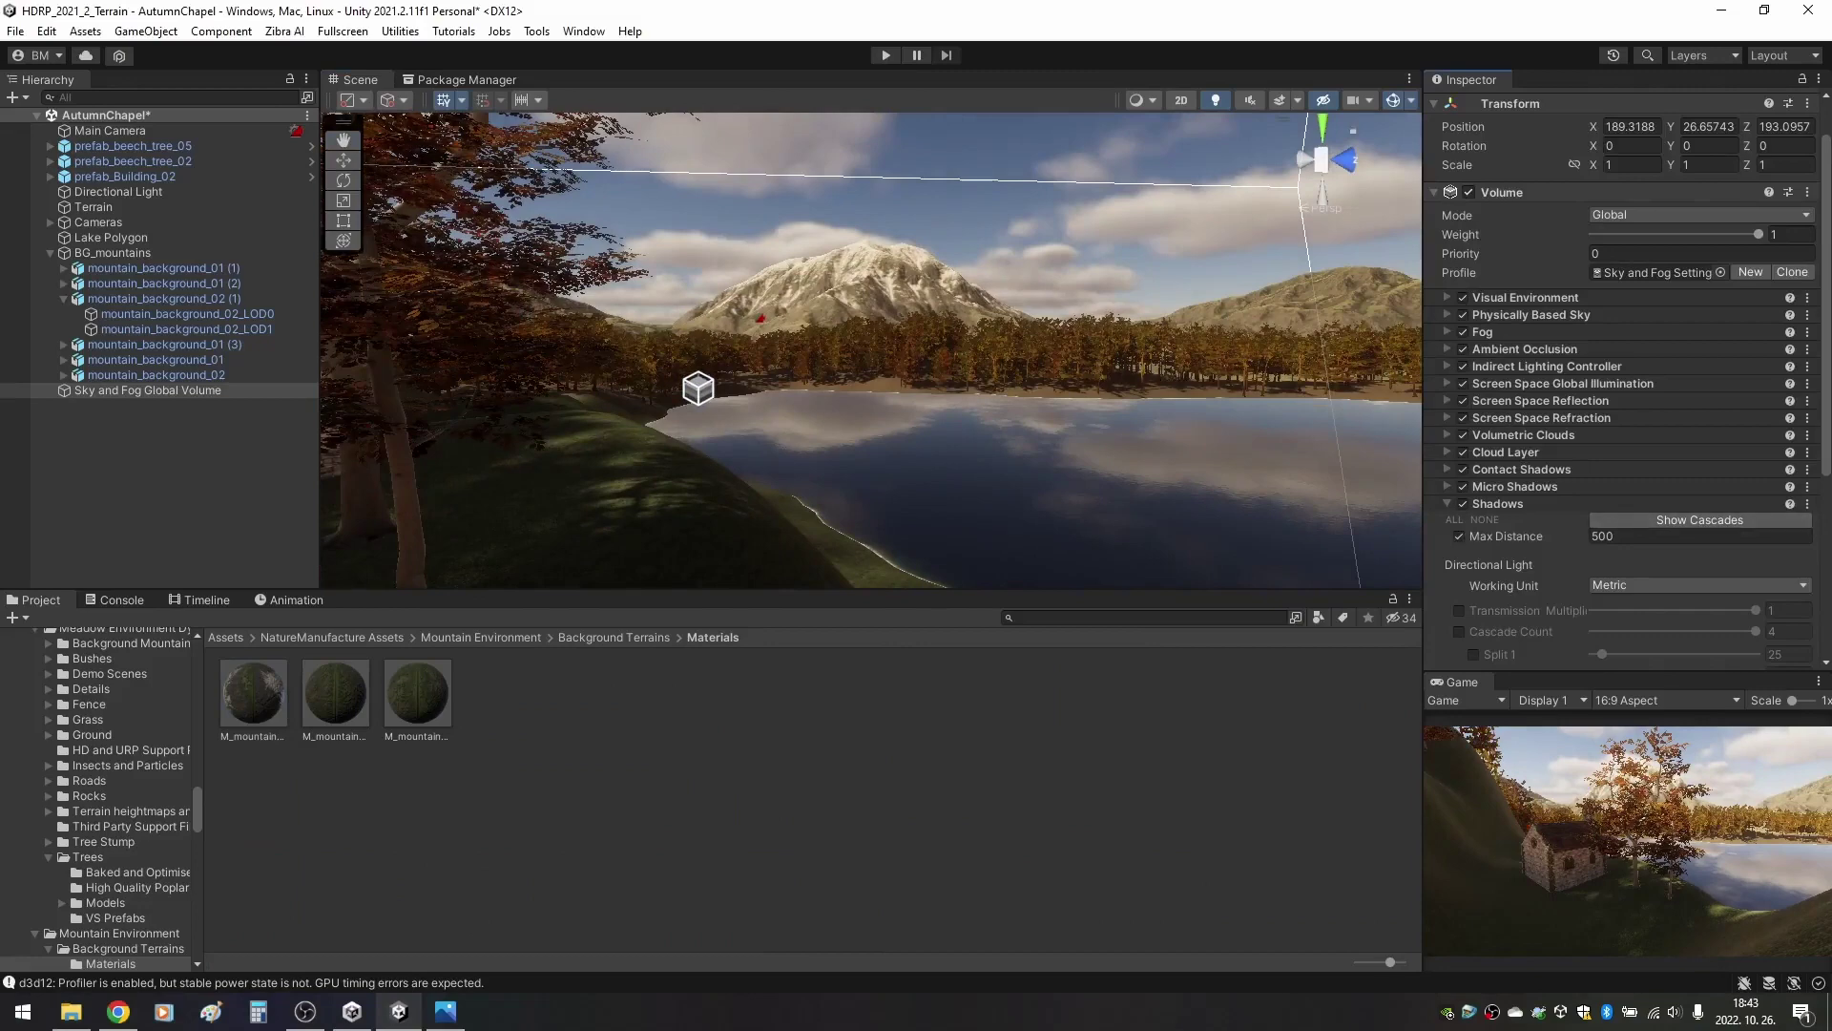
right_click_drag(872, 351, 911, 352)
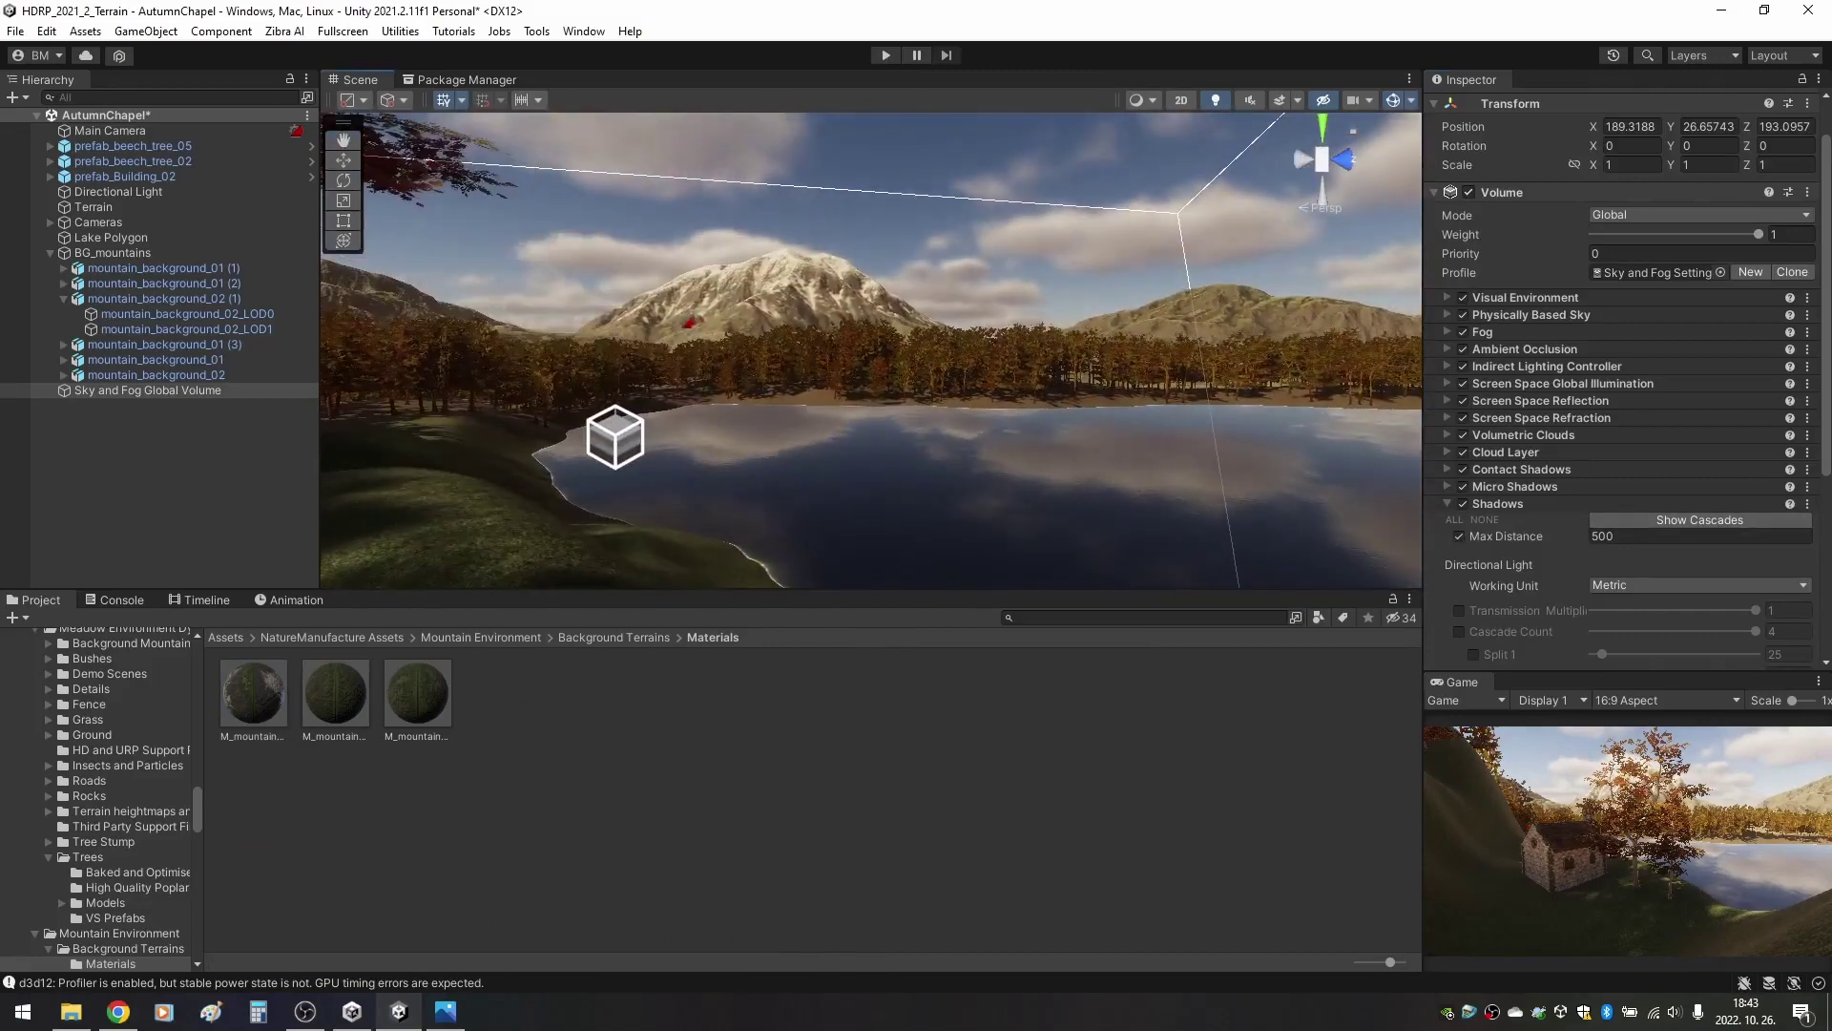
left_click(1458, 536)
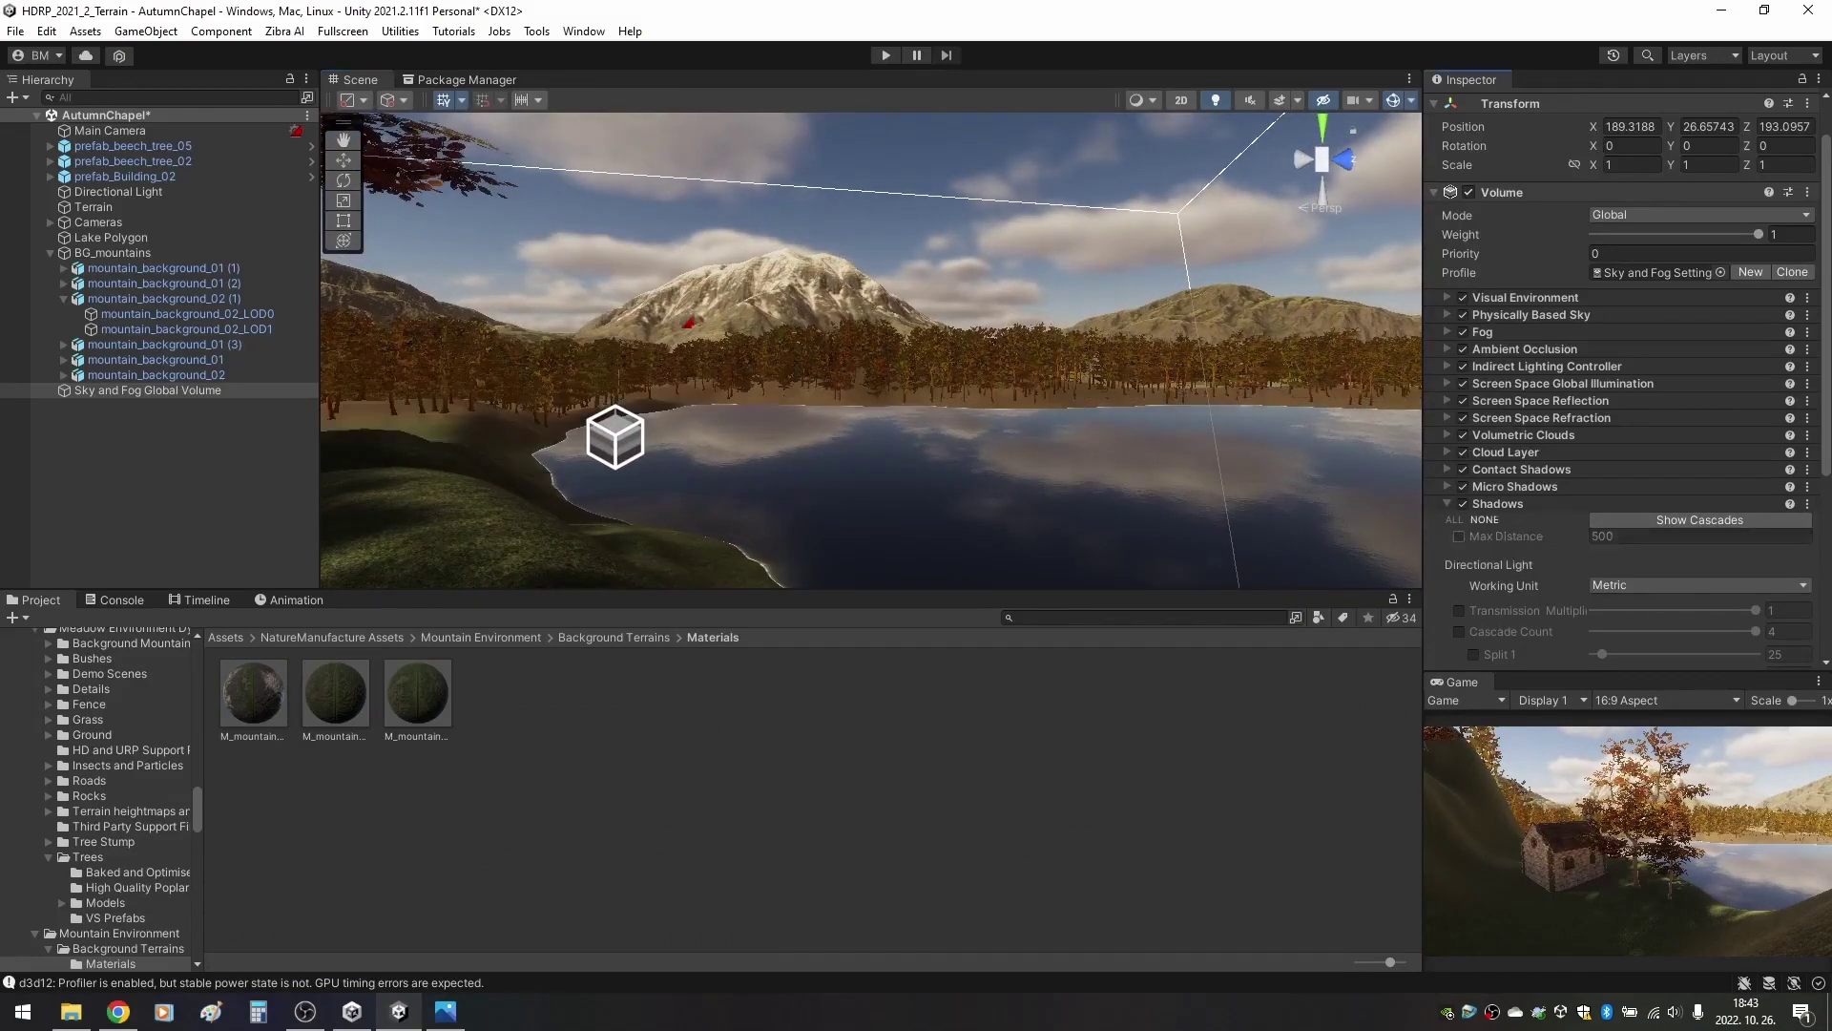
double_click(93, 207)
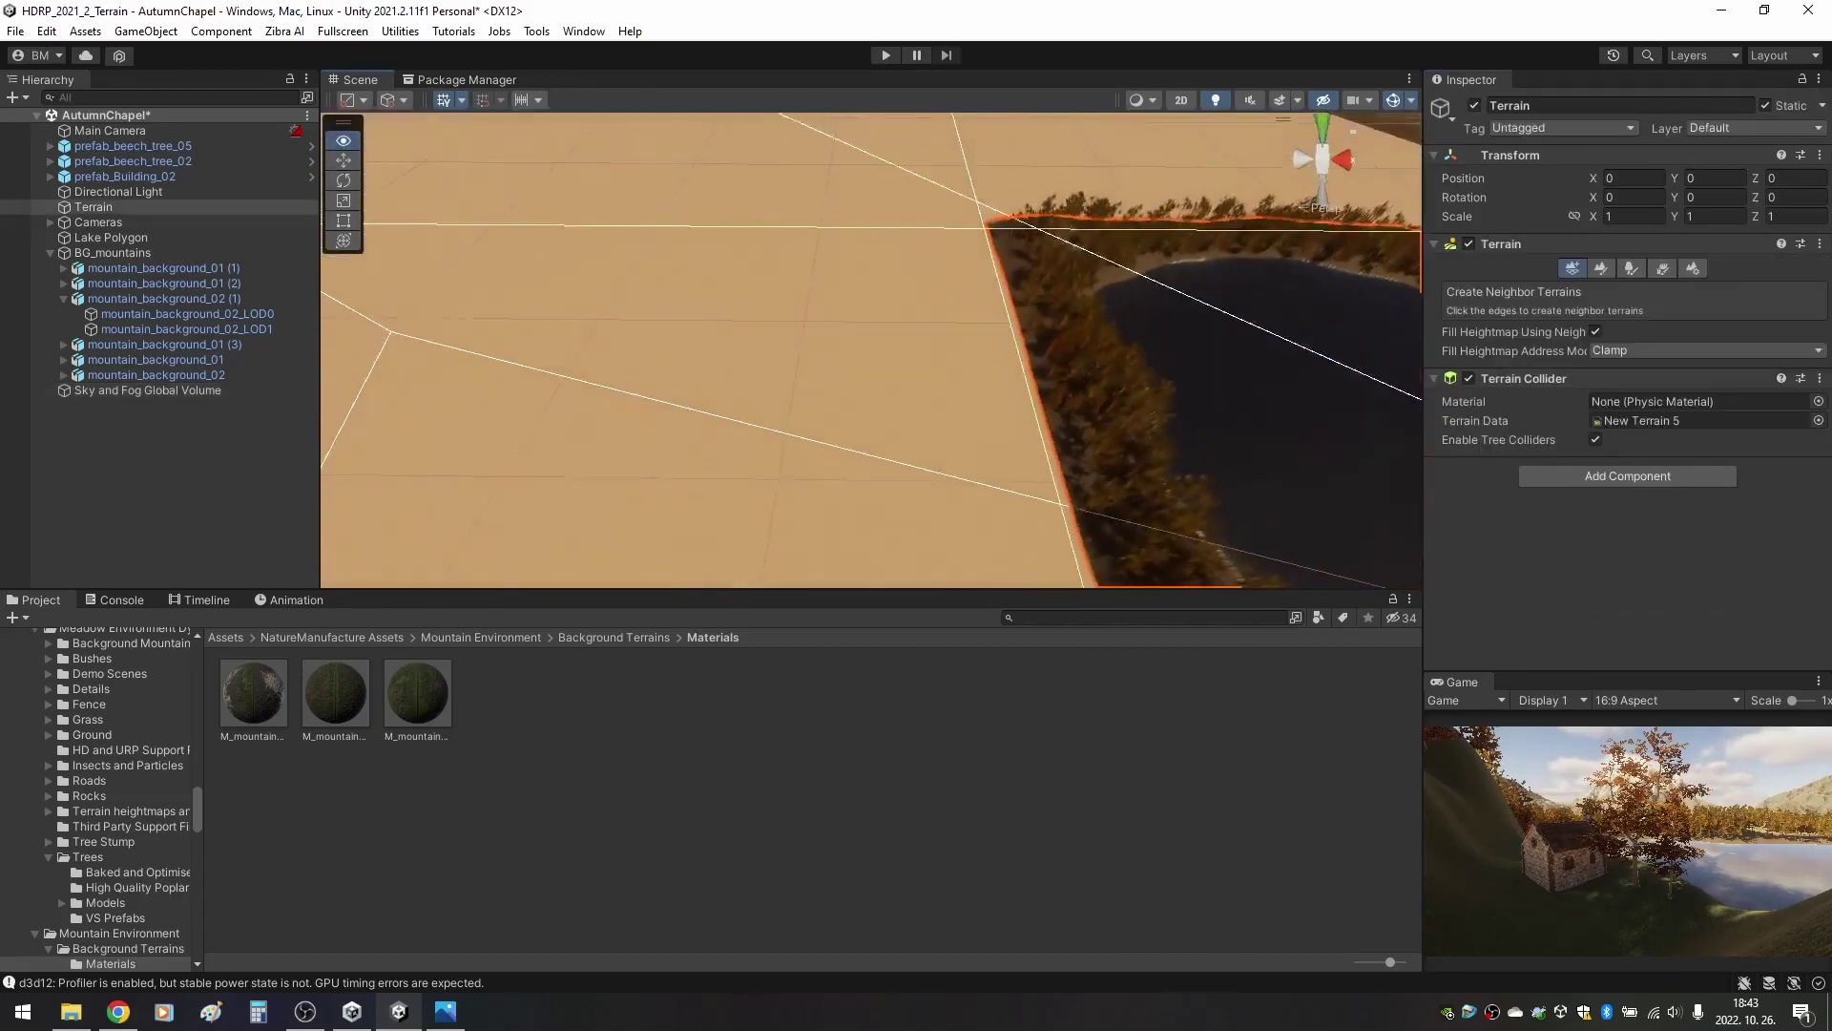
Create a neighbouring terrain tile on the left edge and fly over it toward the chapel.
left_click(668, 429)
right_click_drag(871, 351, 987, 360)
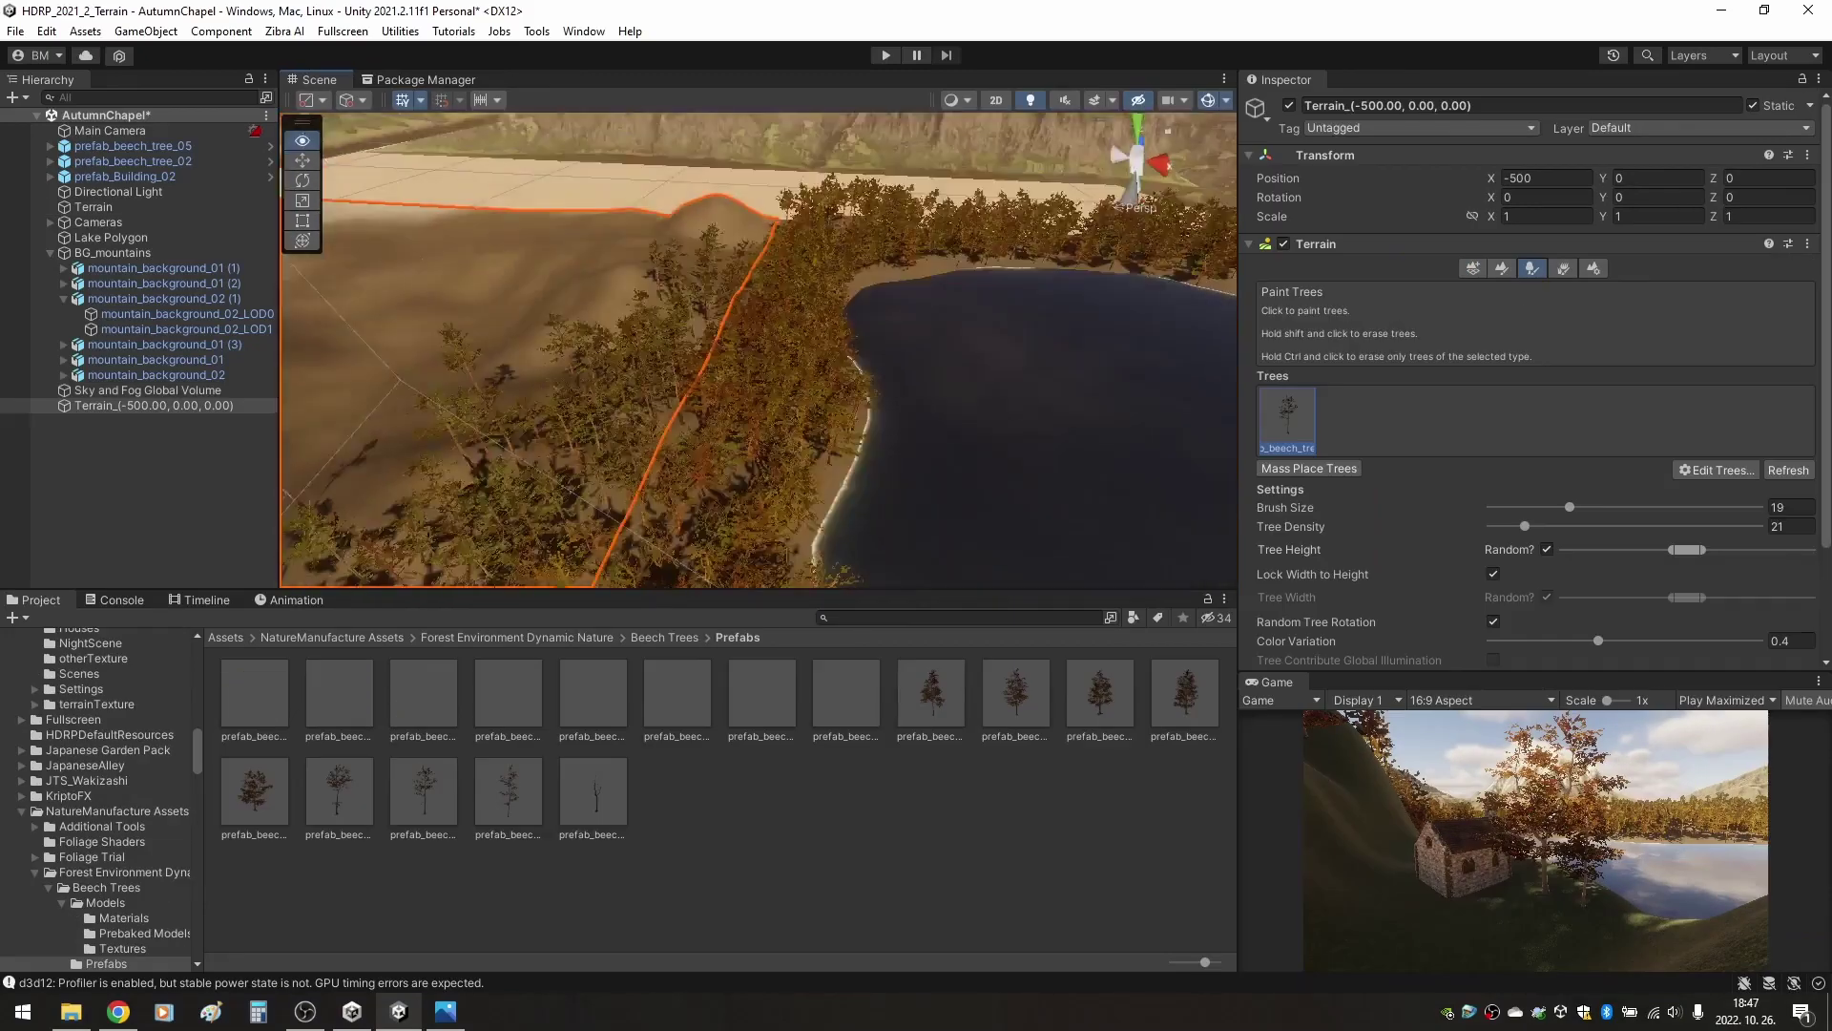
right_click_drag(754, 448, 773, 471)
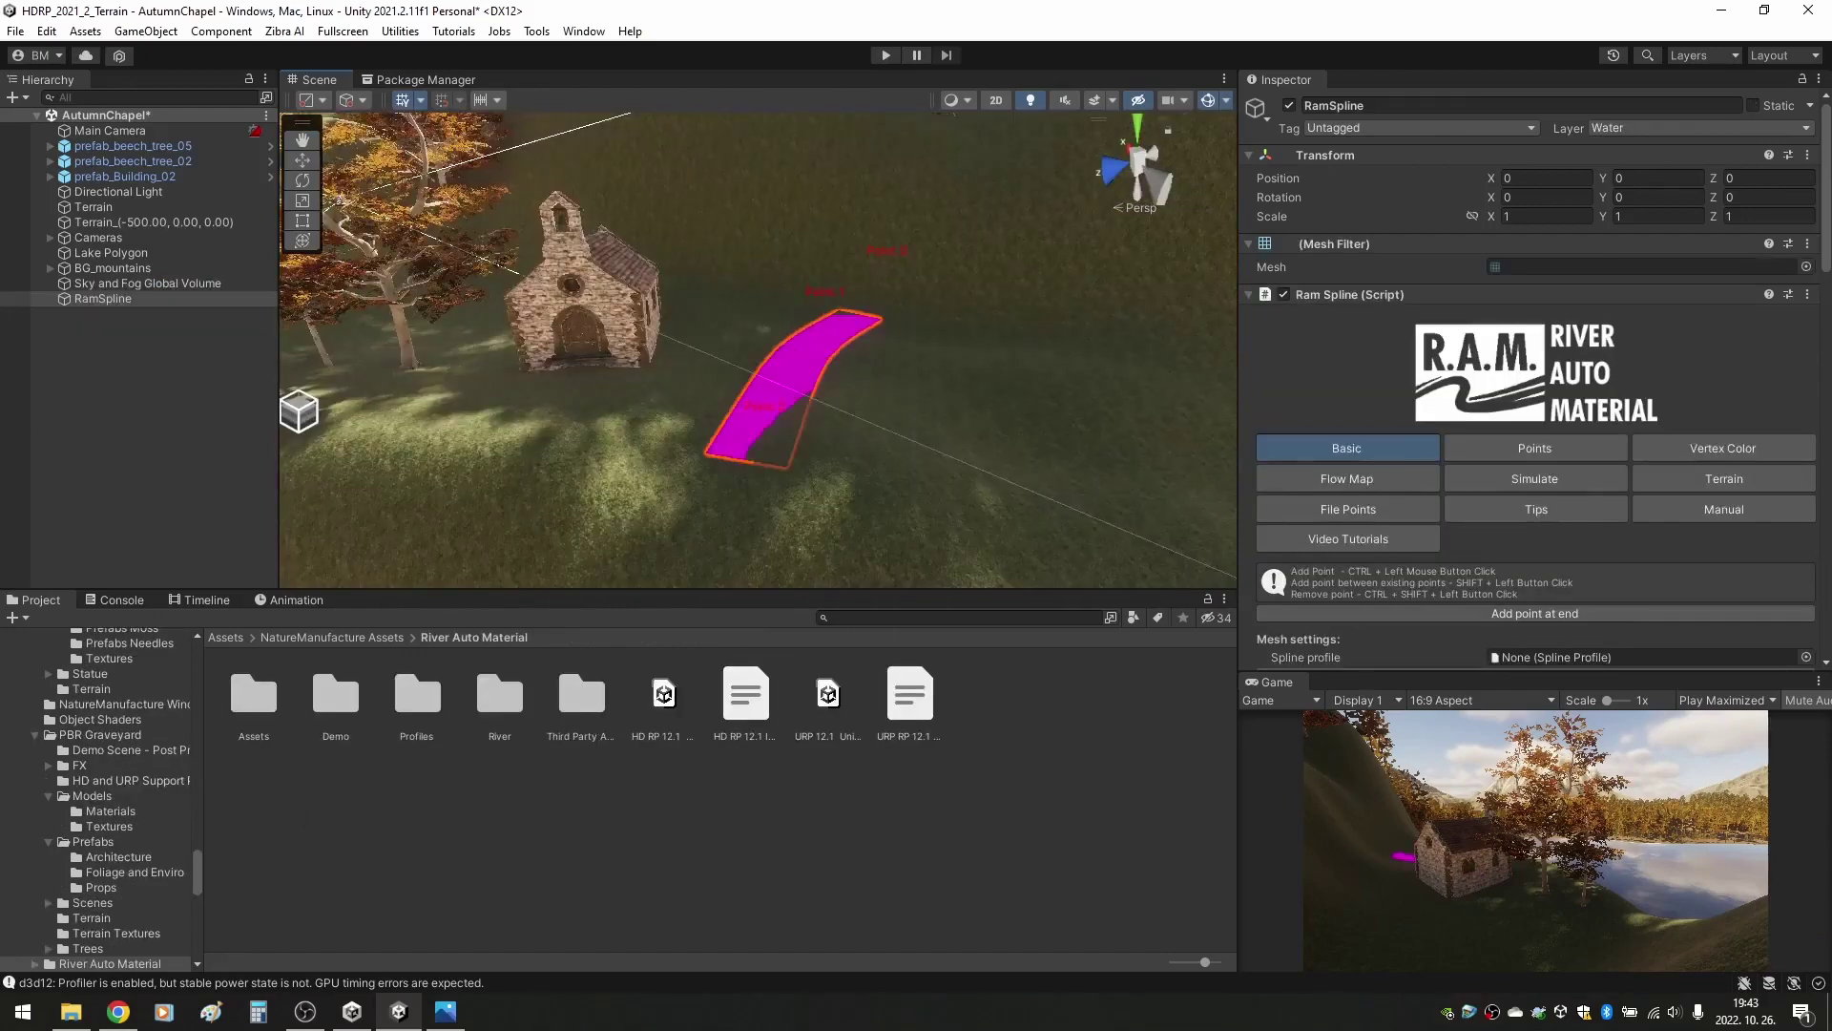
right_click_drag(759, 348, 780, 391)
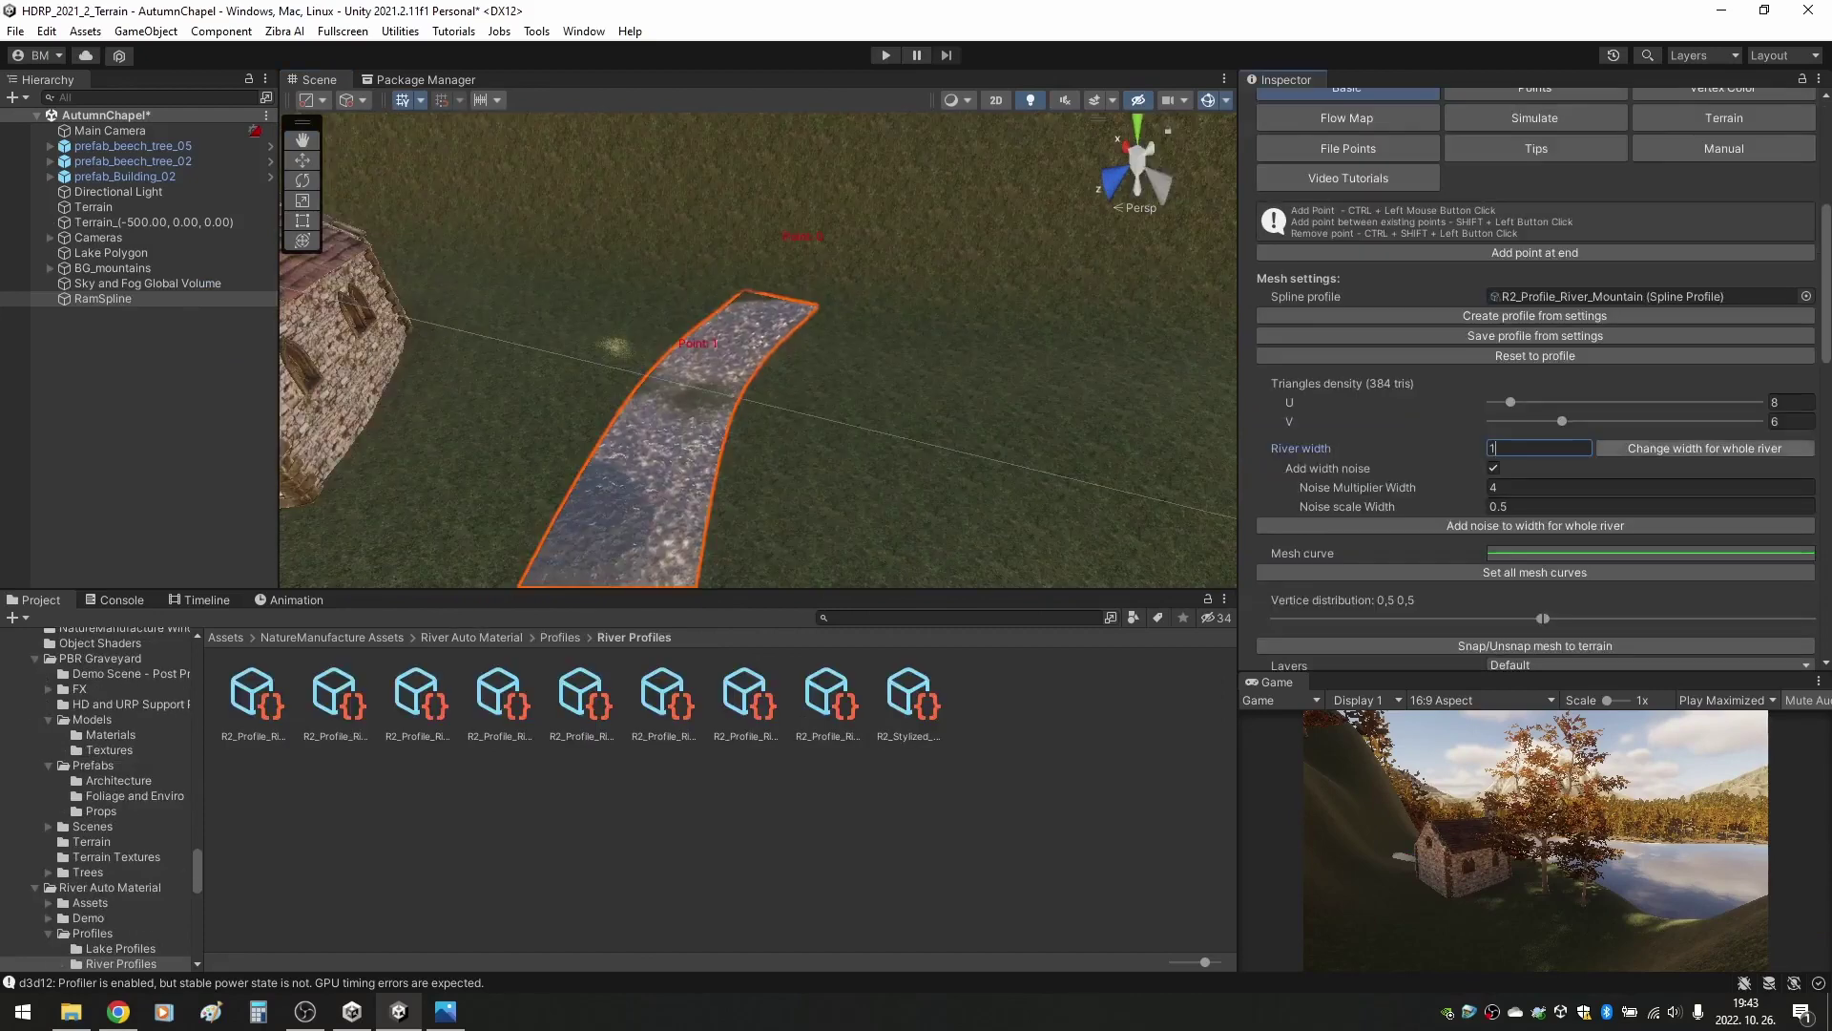
Set the stream material's Global Tiling to 7.9 and scale the rock portal arch to about 0.4.
right_click_drag(763, 353, 773, 358)
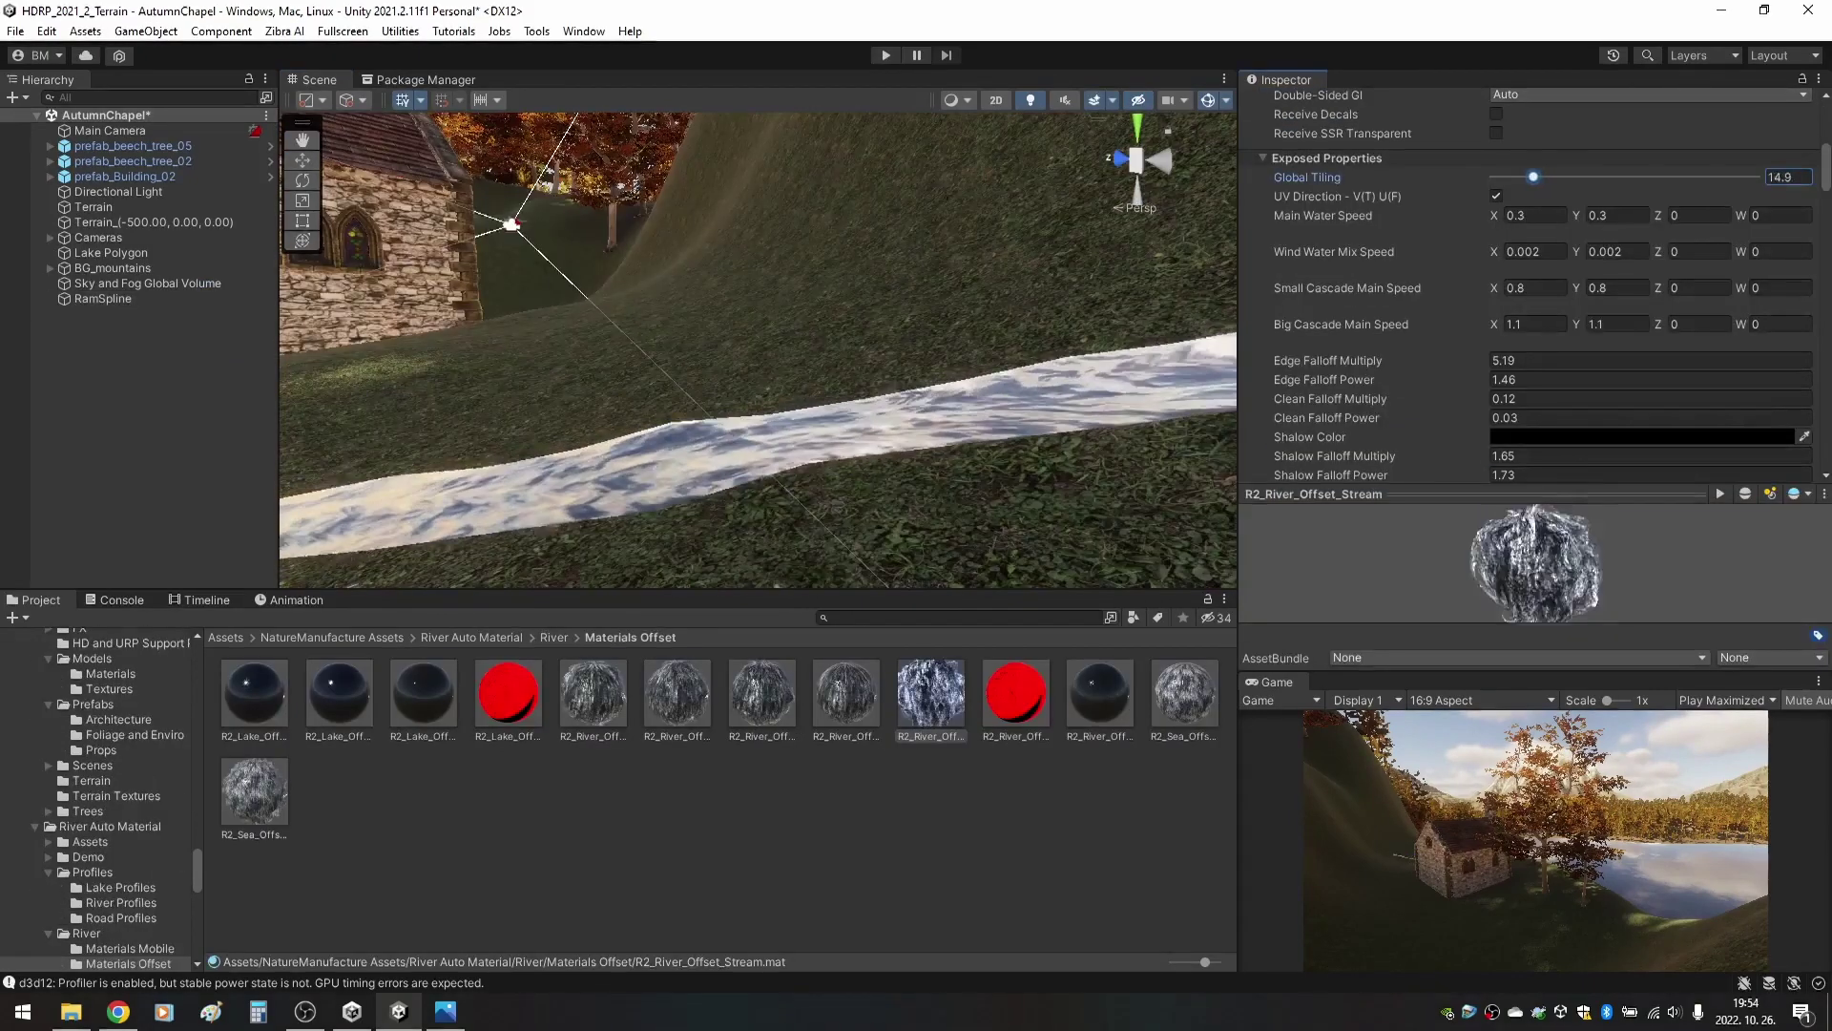
type("7.9")
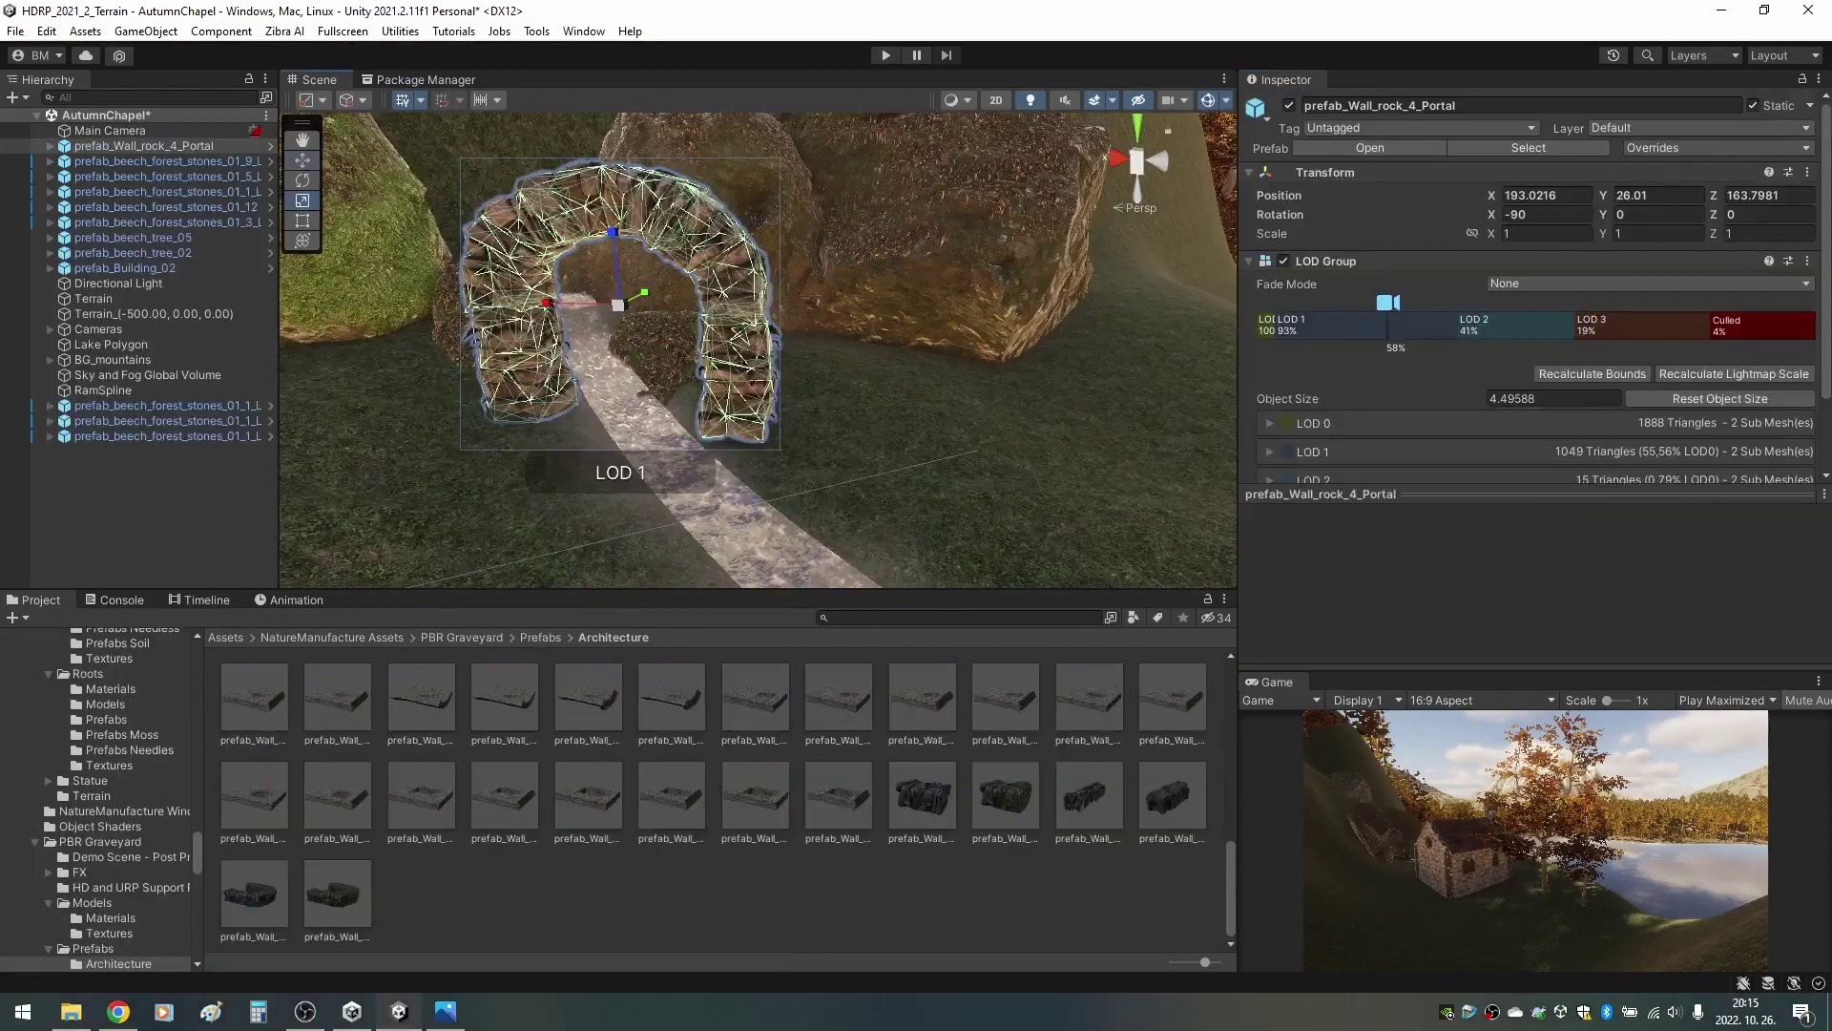
left_click_drag(618, 306, 539, 315)
key("w")
right_click_drag(758, 349, 763, 350)
Shrink the portal arch to 0.28 and place wall rocks around it.
scroll(757, 349, "down", 3)
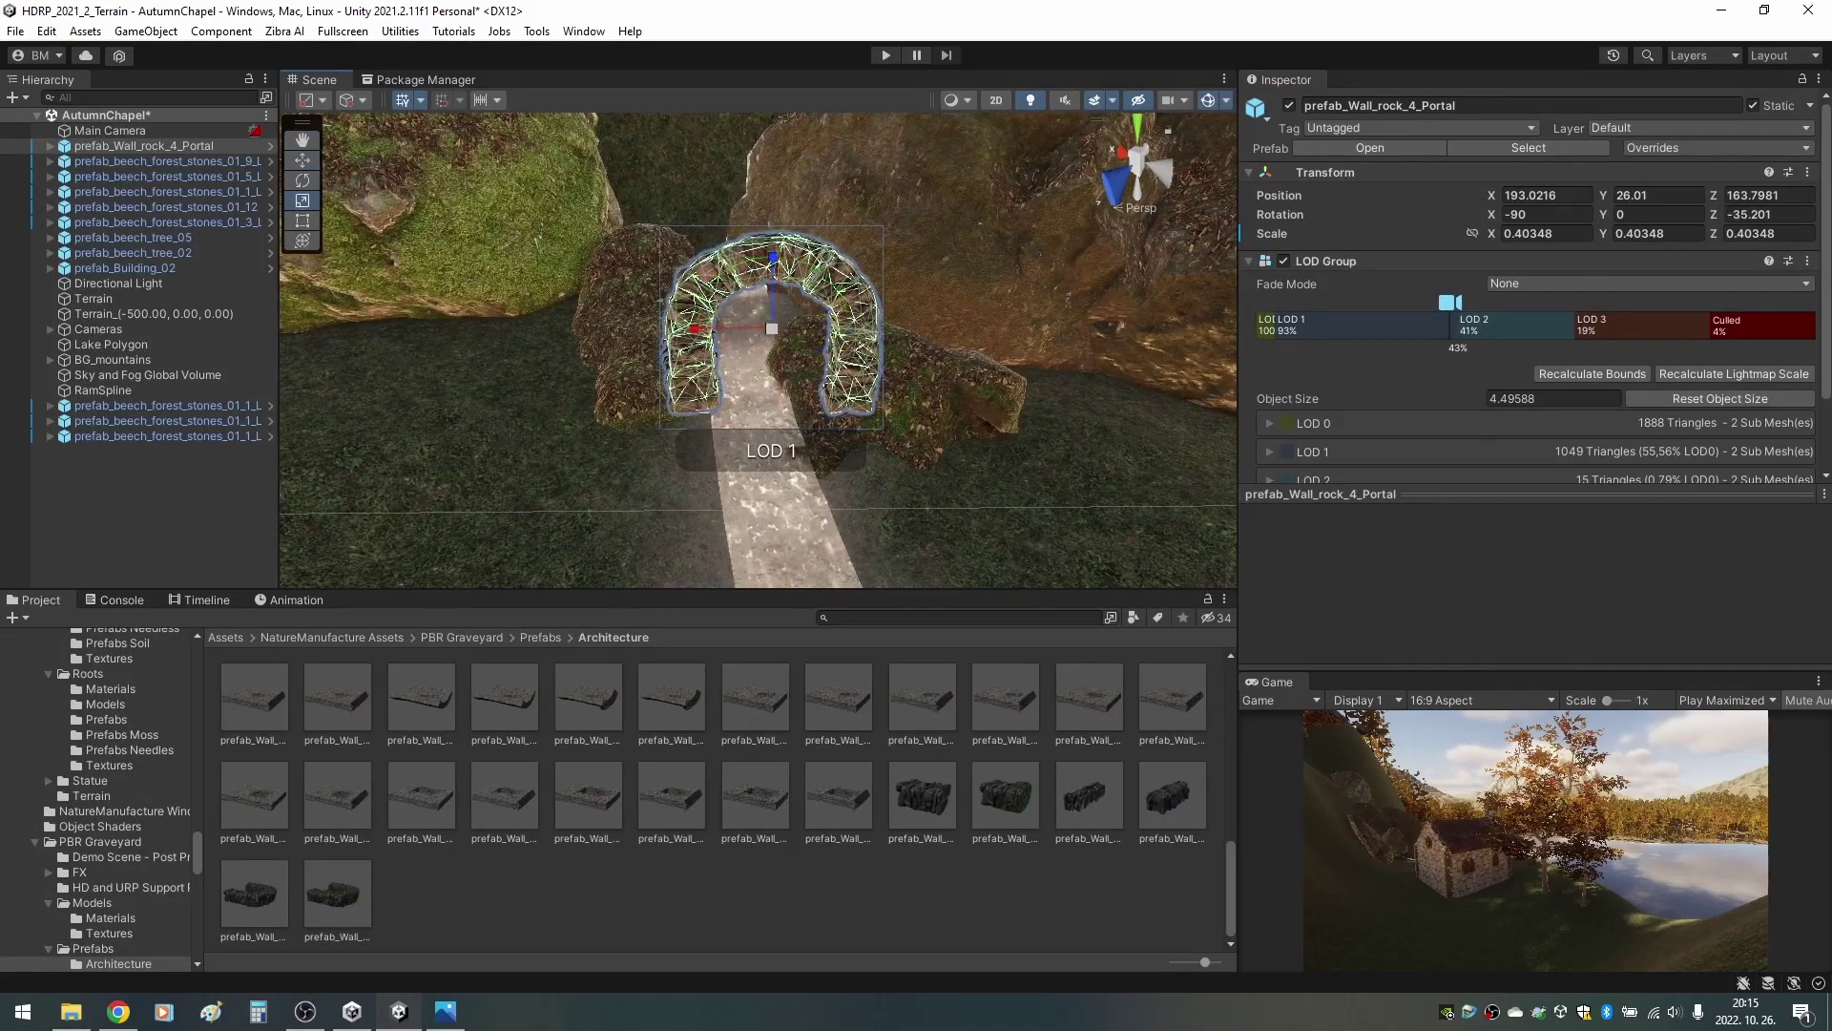
left_click_drag(772, 328, 749, 331)
right_click_drag(764, 349, 754, 343)
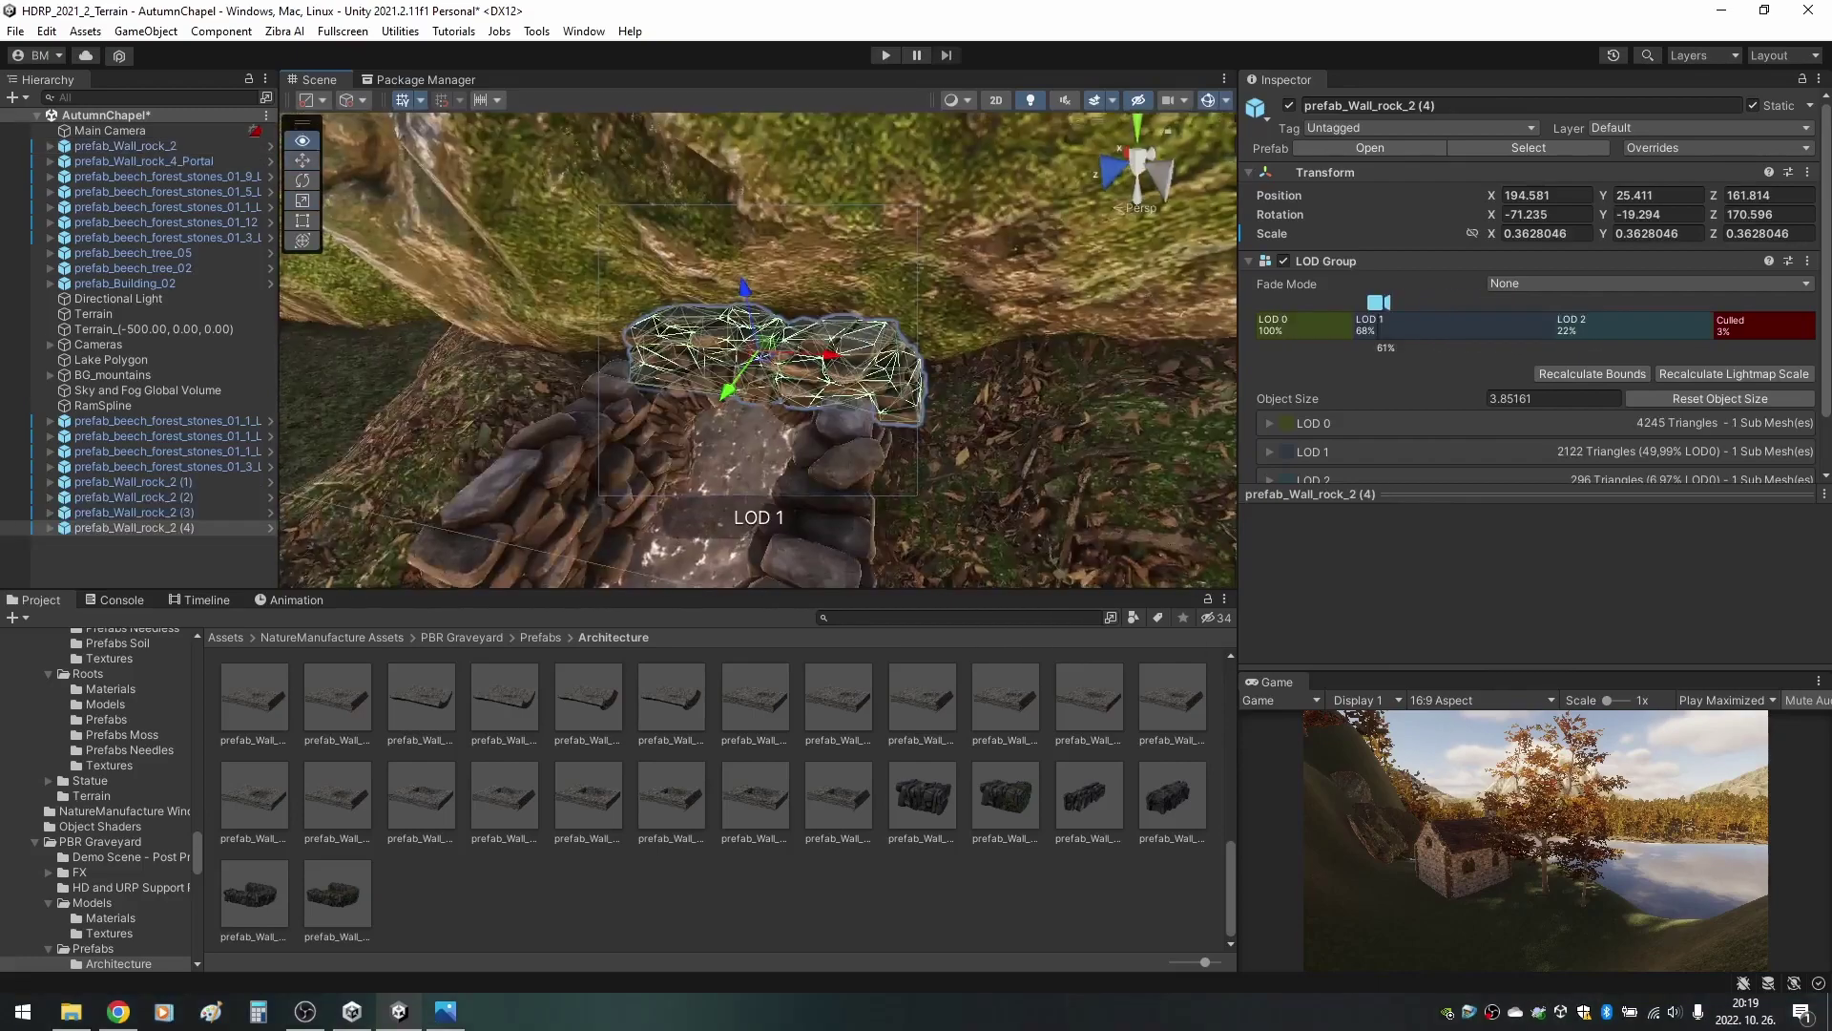
right_click_drag(753, 343, 744, 342)
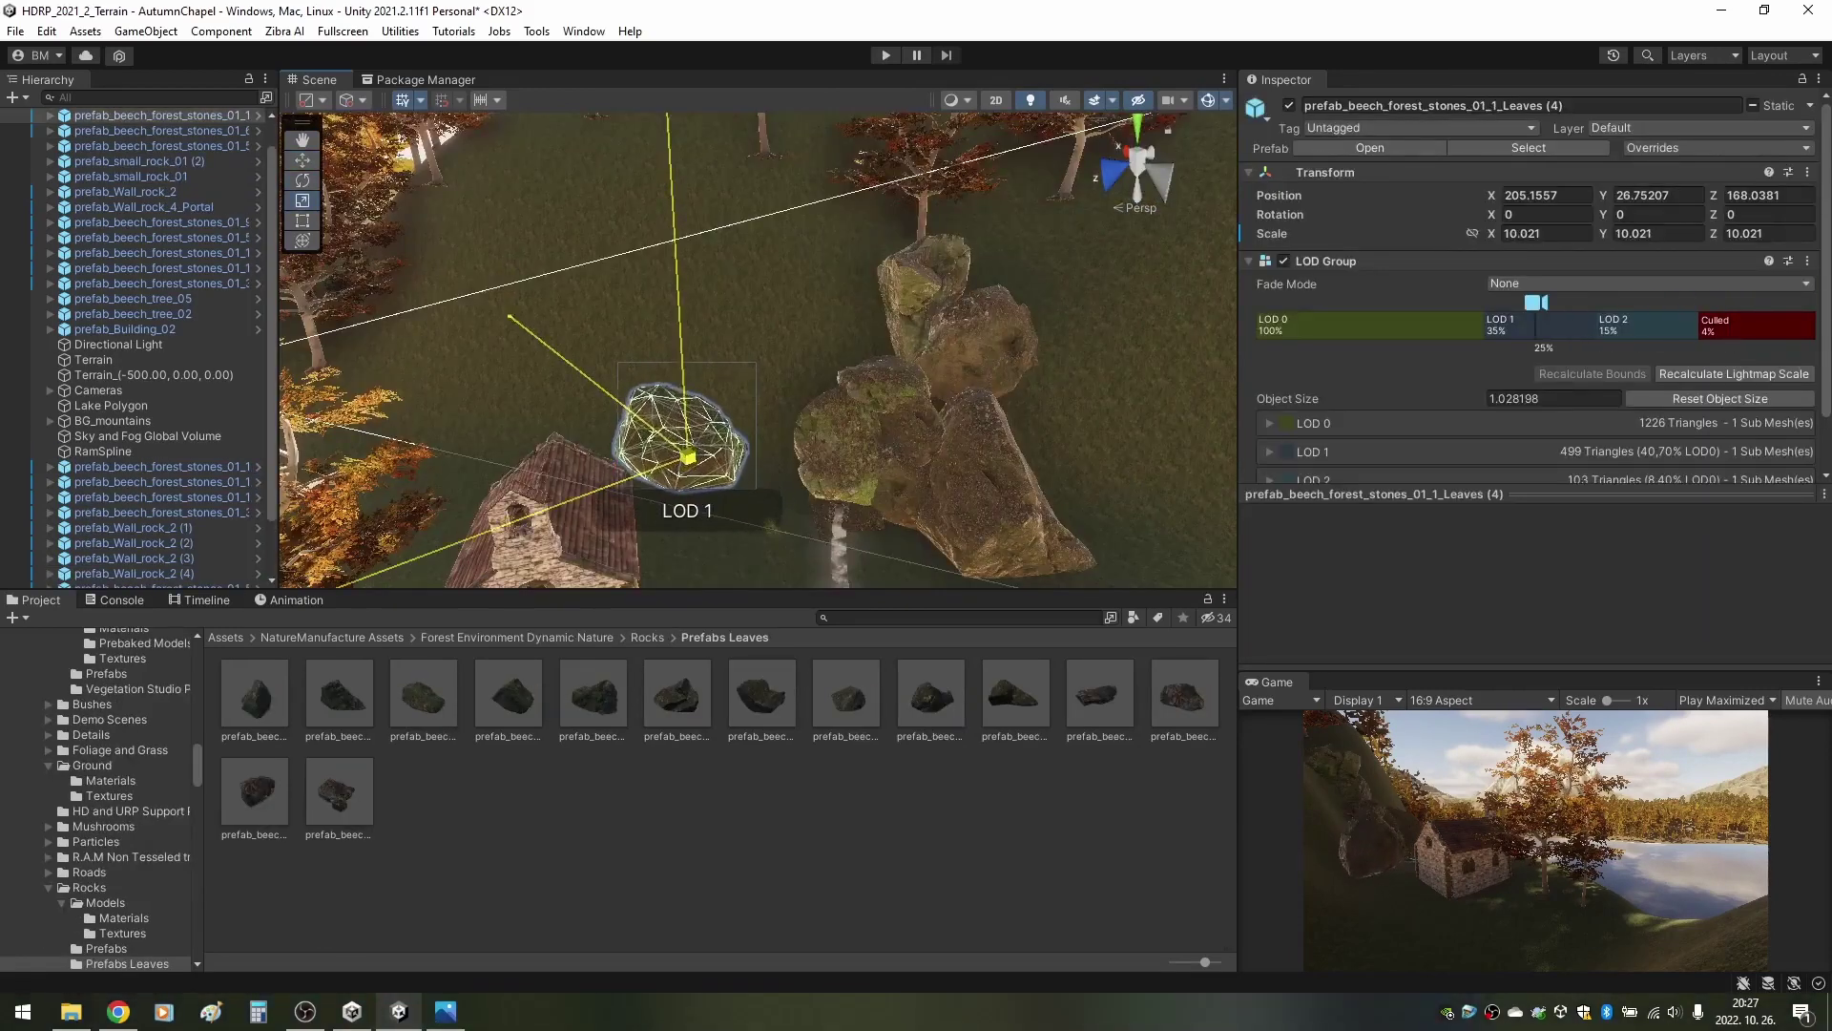
Scale the mossy boulder to about 17.76, tilt it upright, and move it beside the chapel.
left_click_drag(1491, 233, 1526, 233)
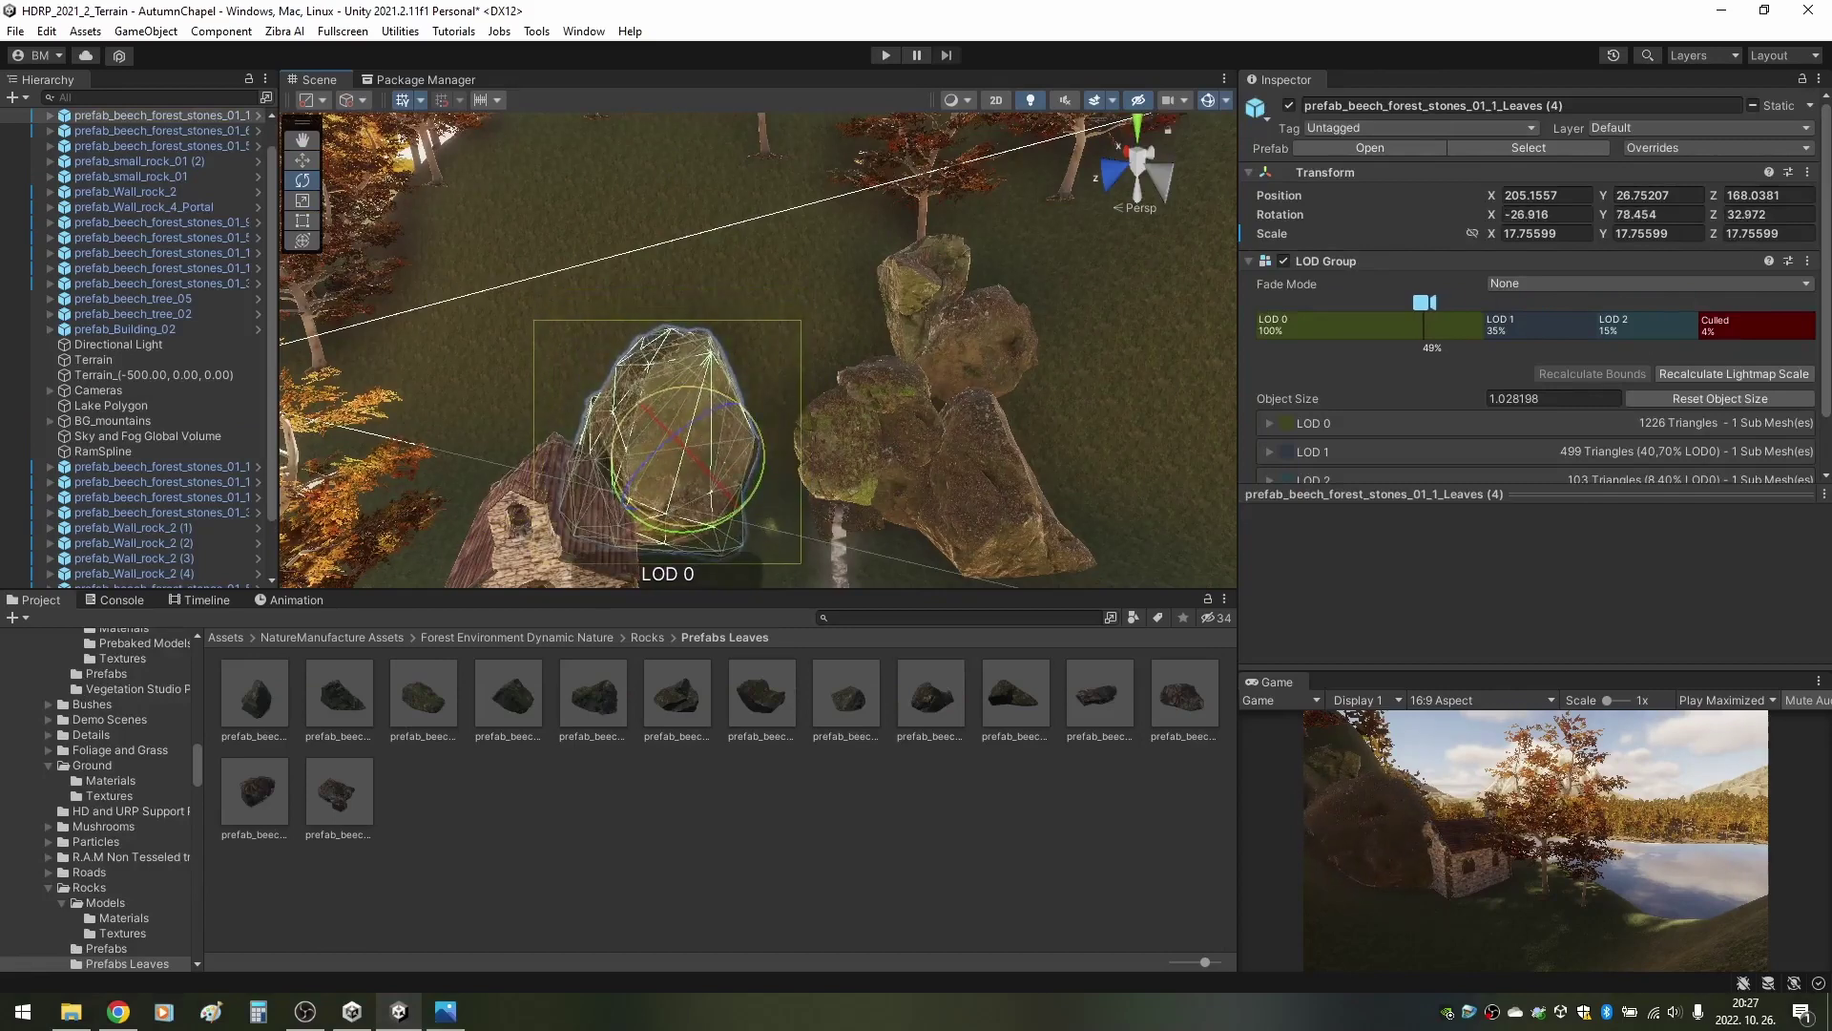
left_click_drag(687, 449, 668, 429)
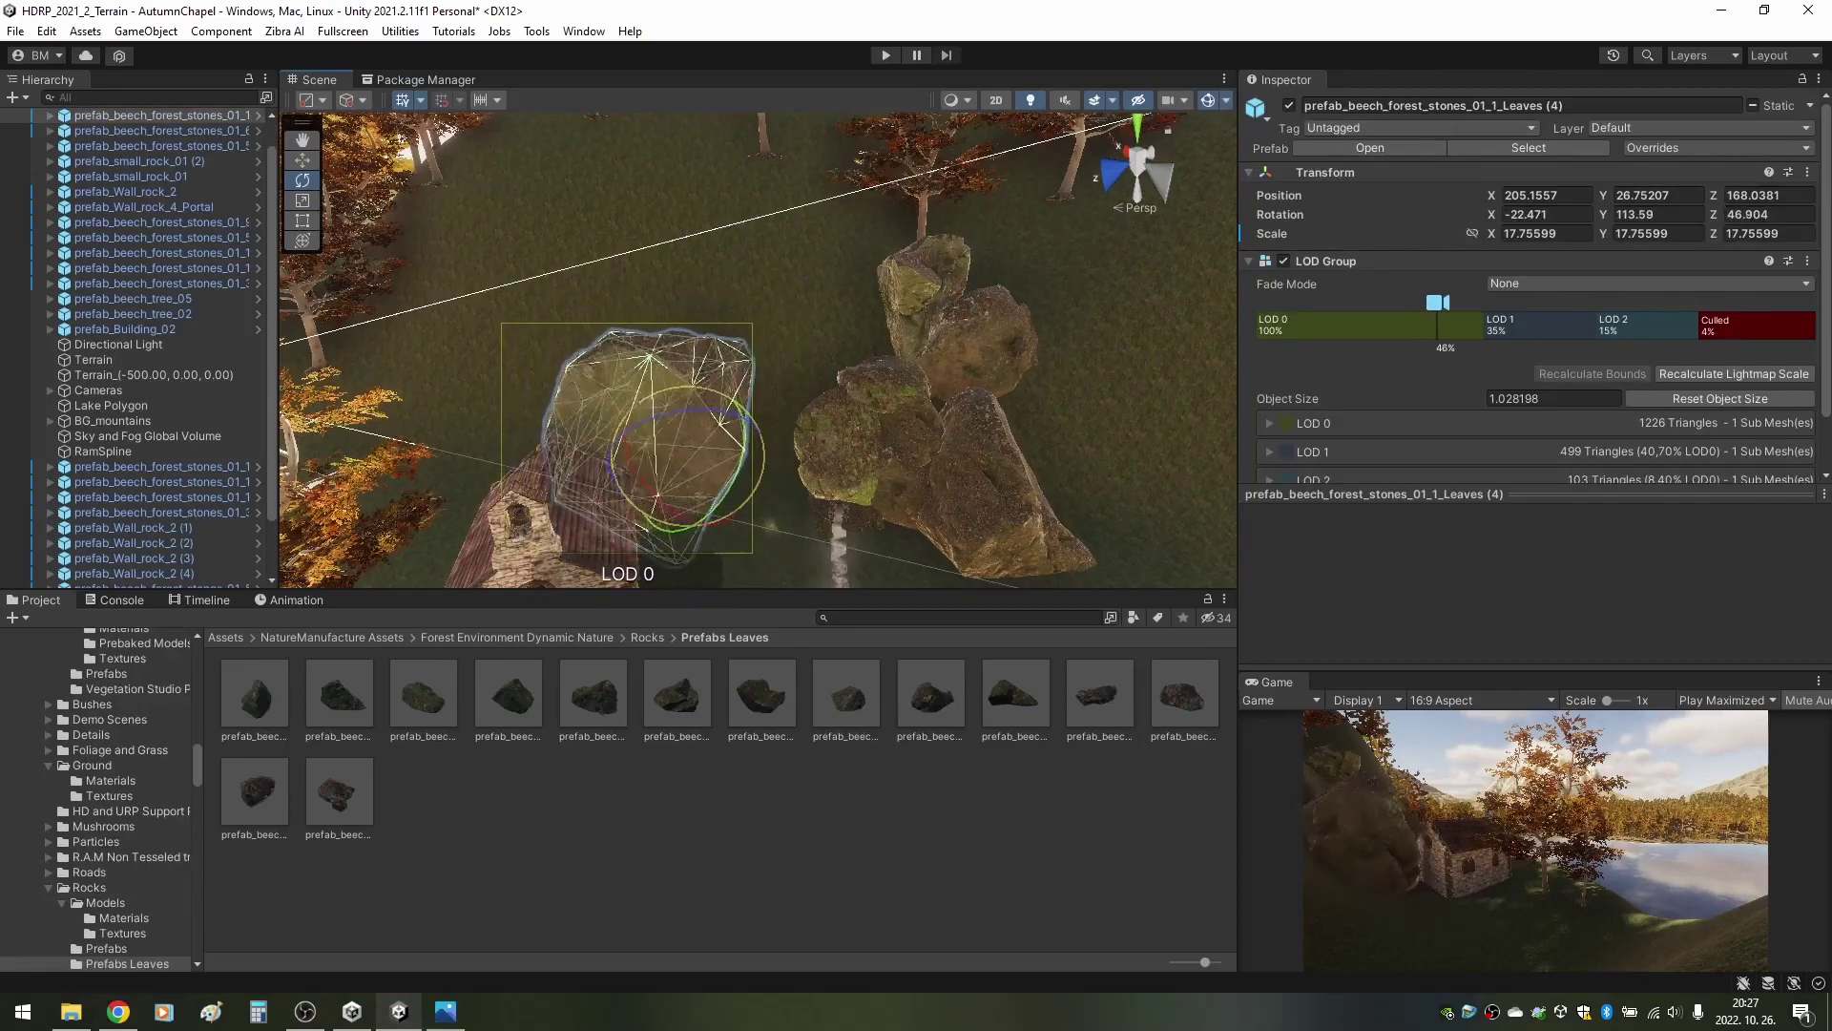
left_click_drag(692, 434, 708, 458)
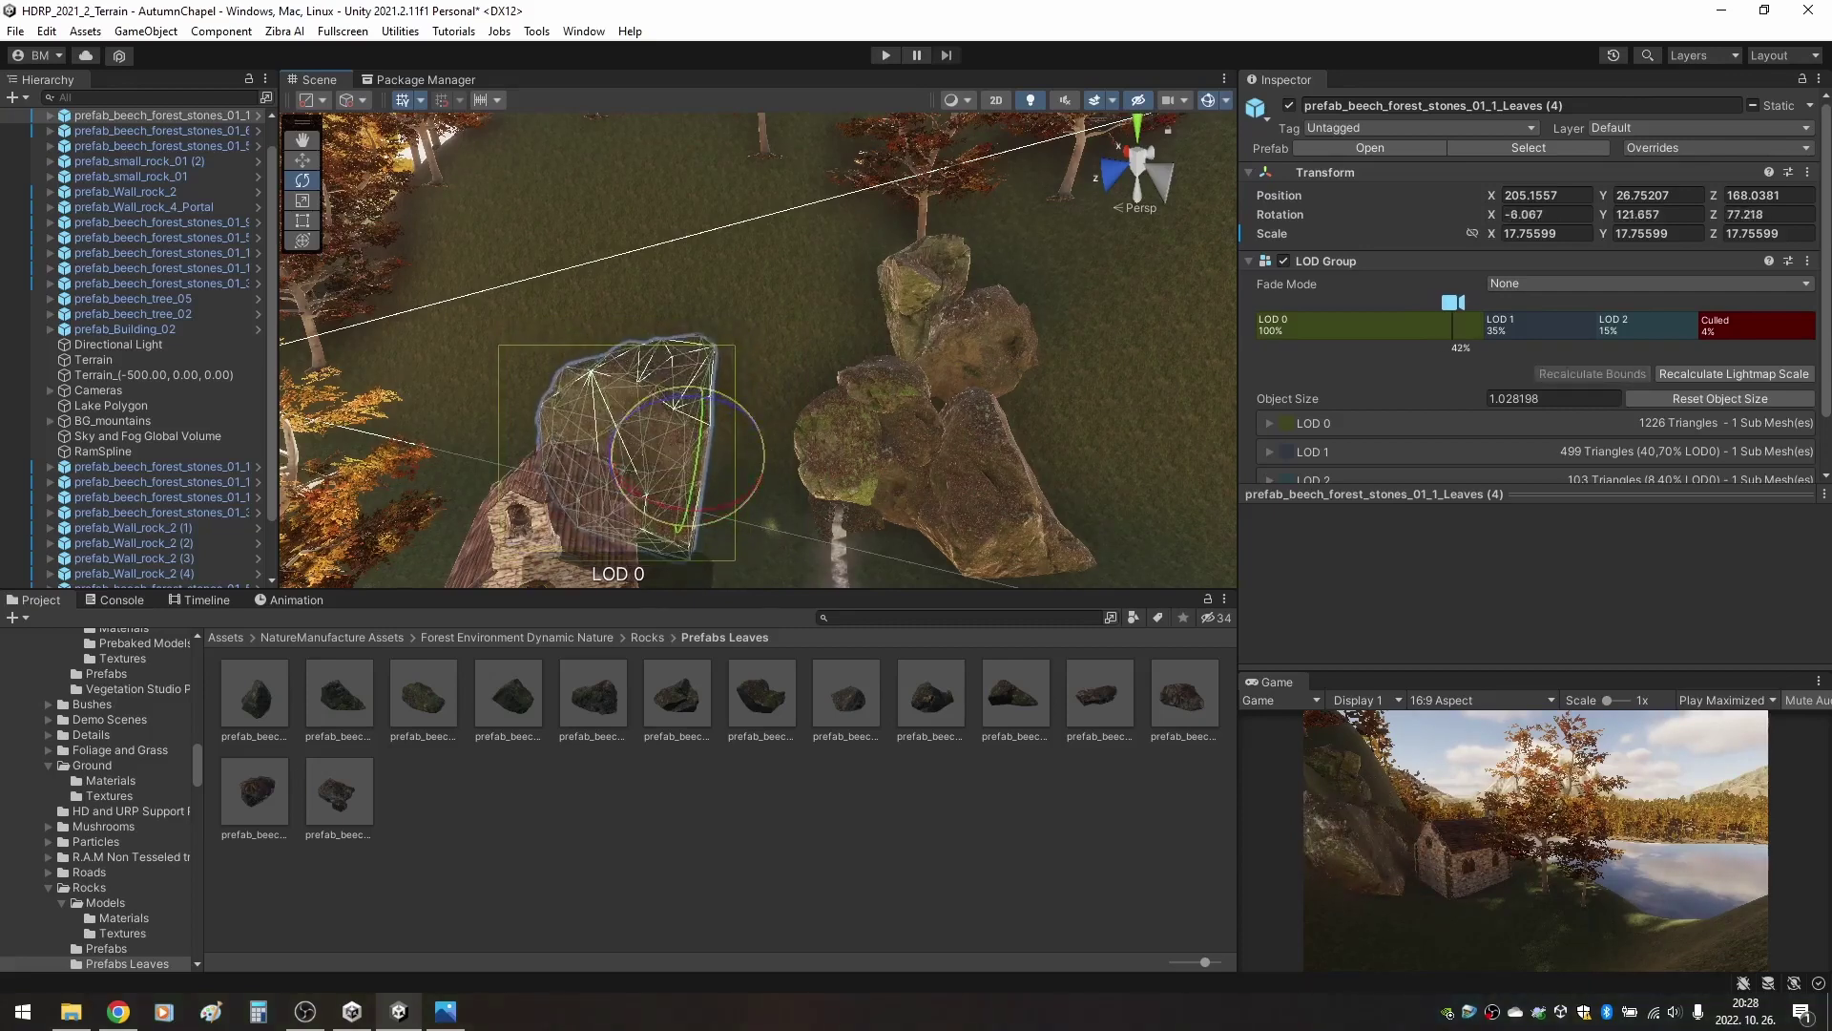
right_click_drag(708, 458, 708, 458)
scroll(708, 458, "up", 2)
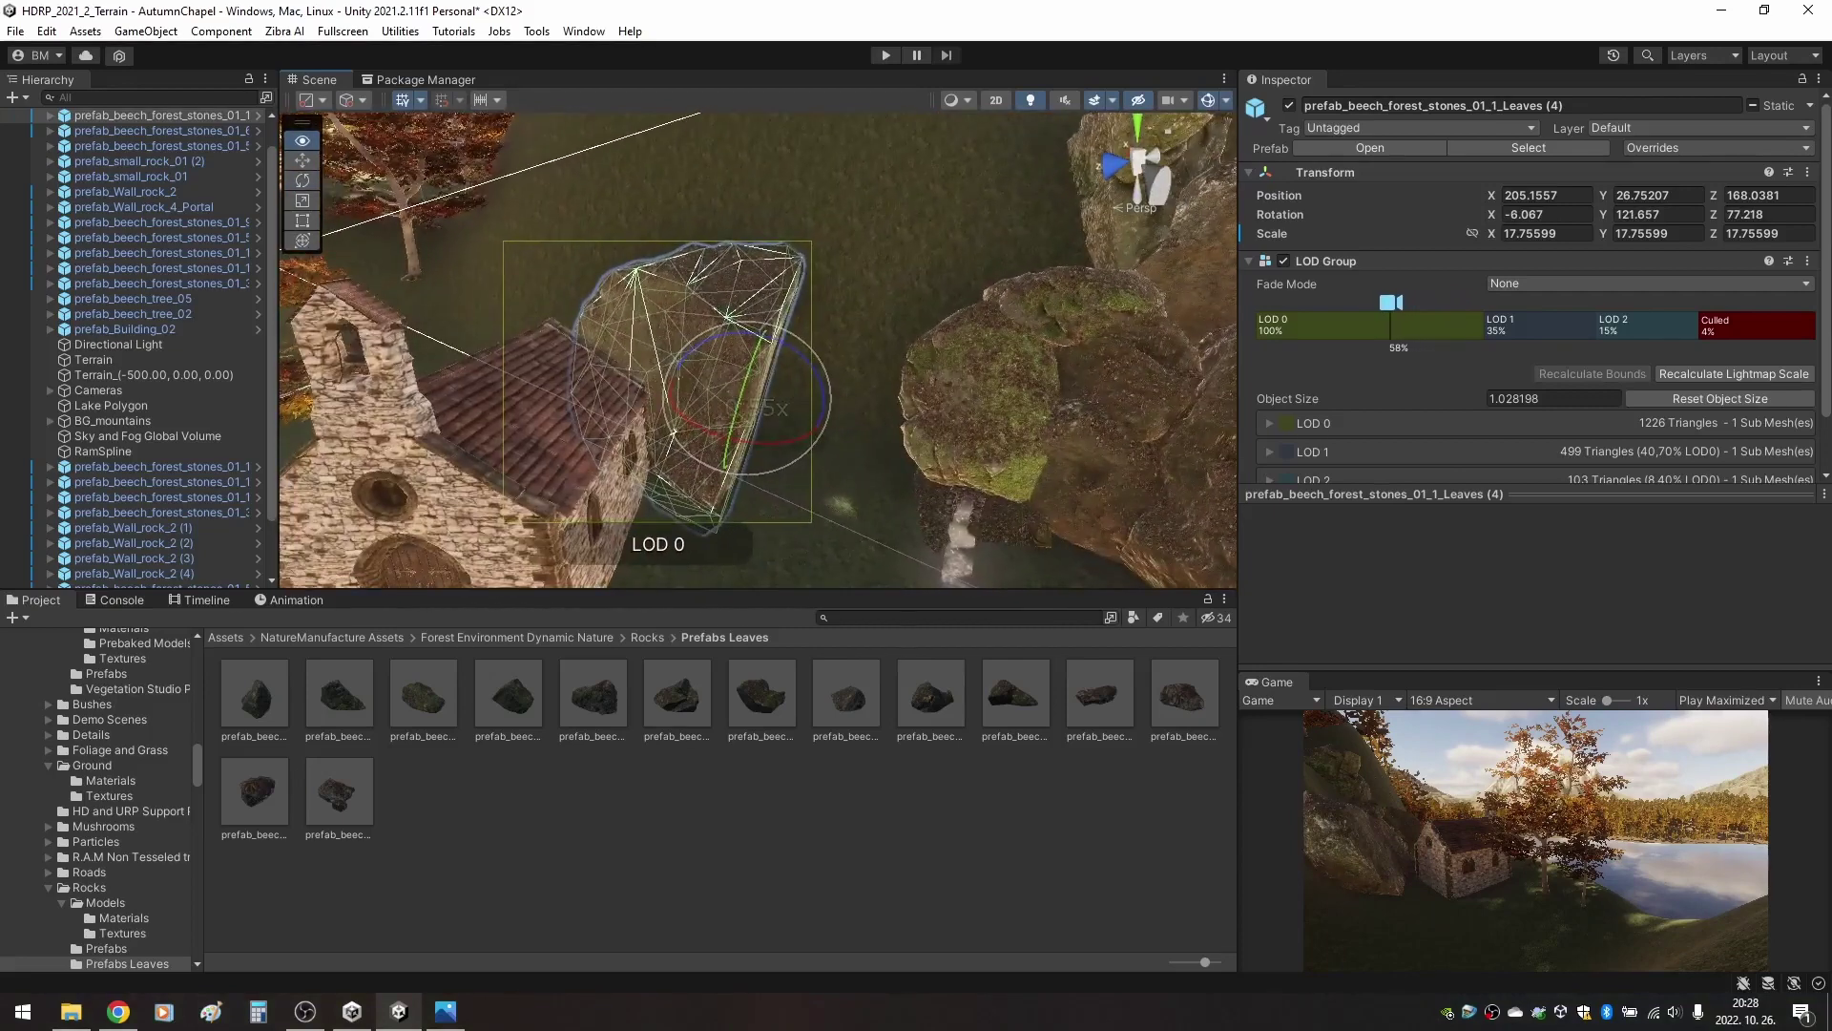
left_click_drag(754, 393, 862, 440)
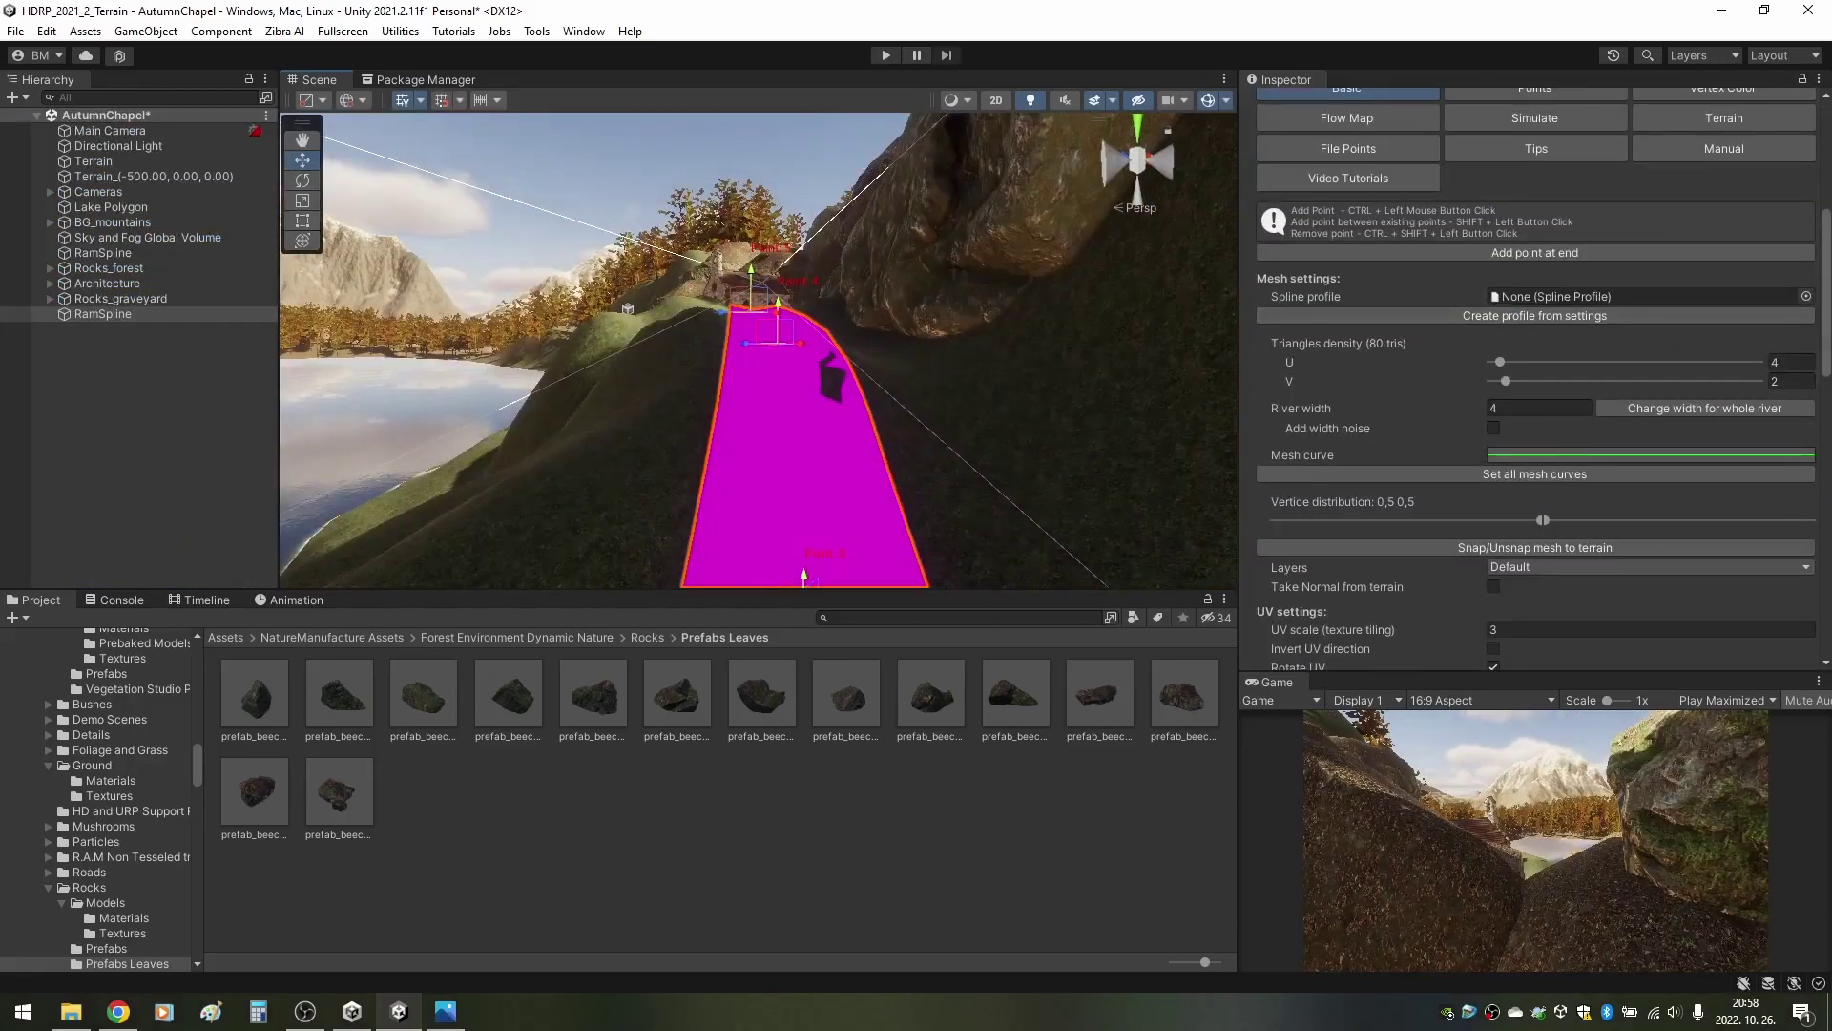
Assign the RAM_Road Profile Sand profile to the path spline and switch to rotating the stone.
left_click(1805, 296)
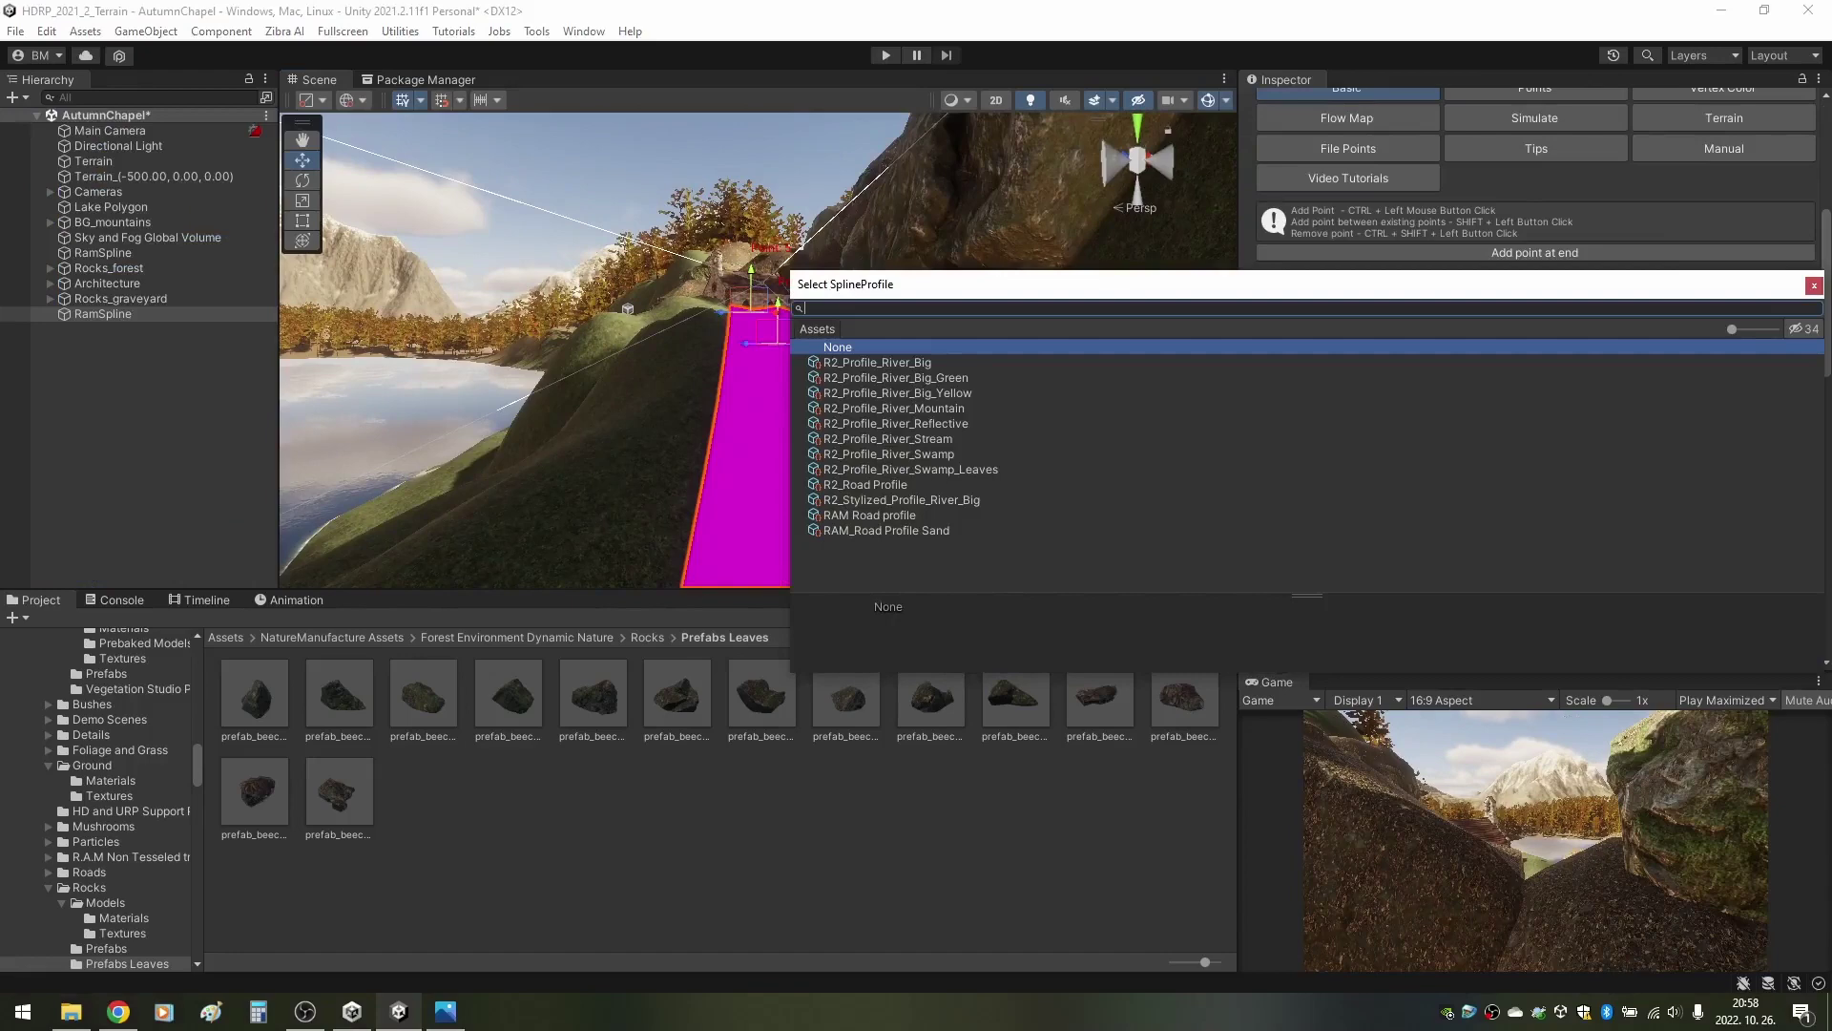
left_click(886, 529)
right_click_drag(572, 381, 573, 367)
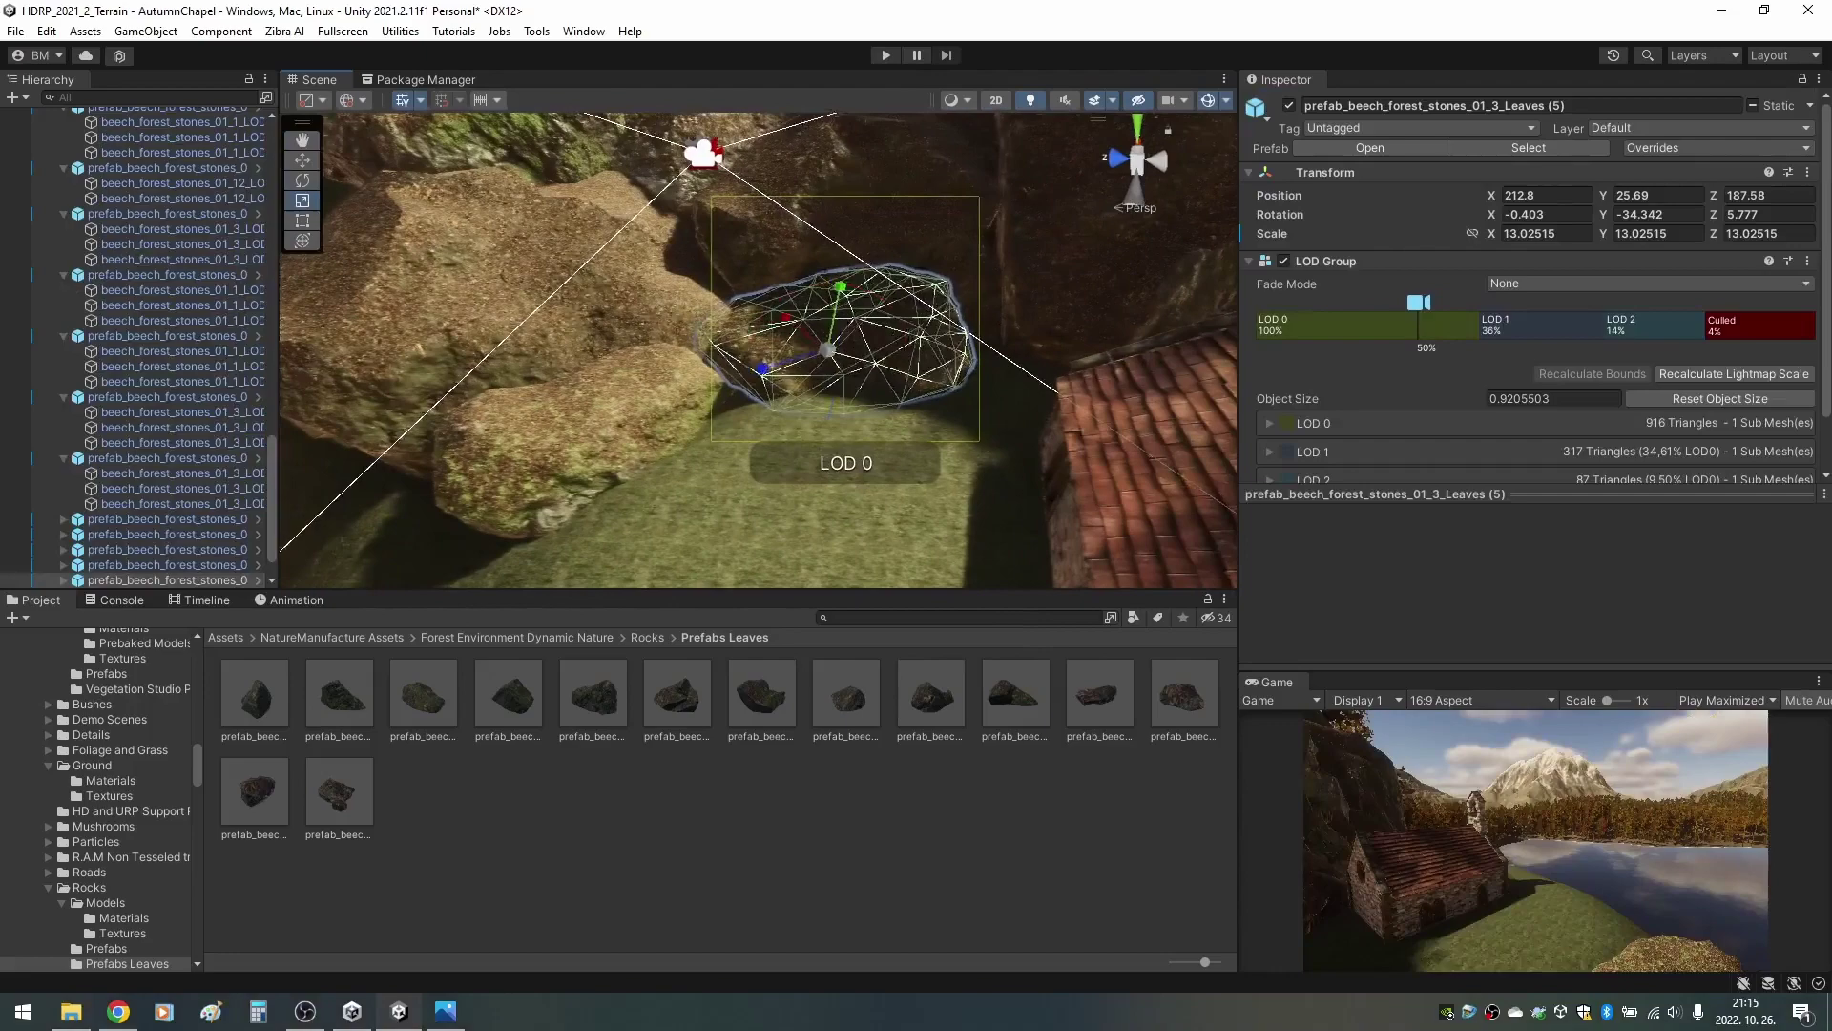
key("e")
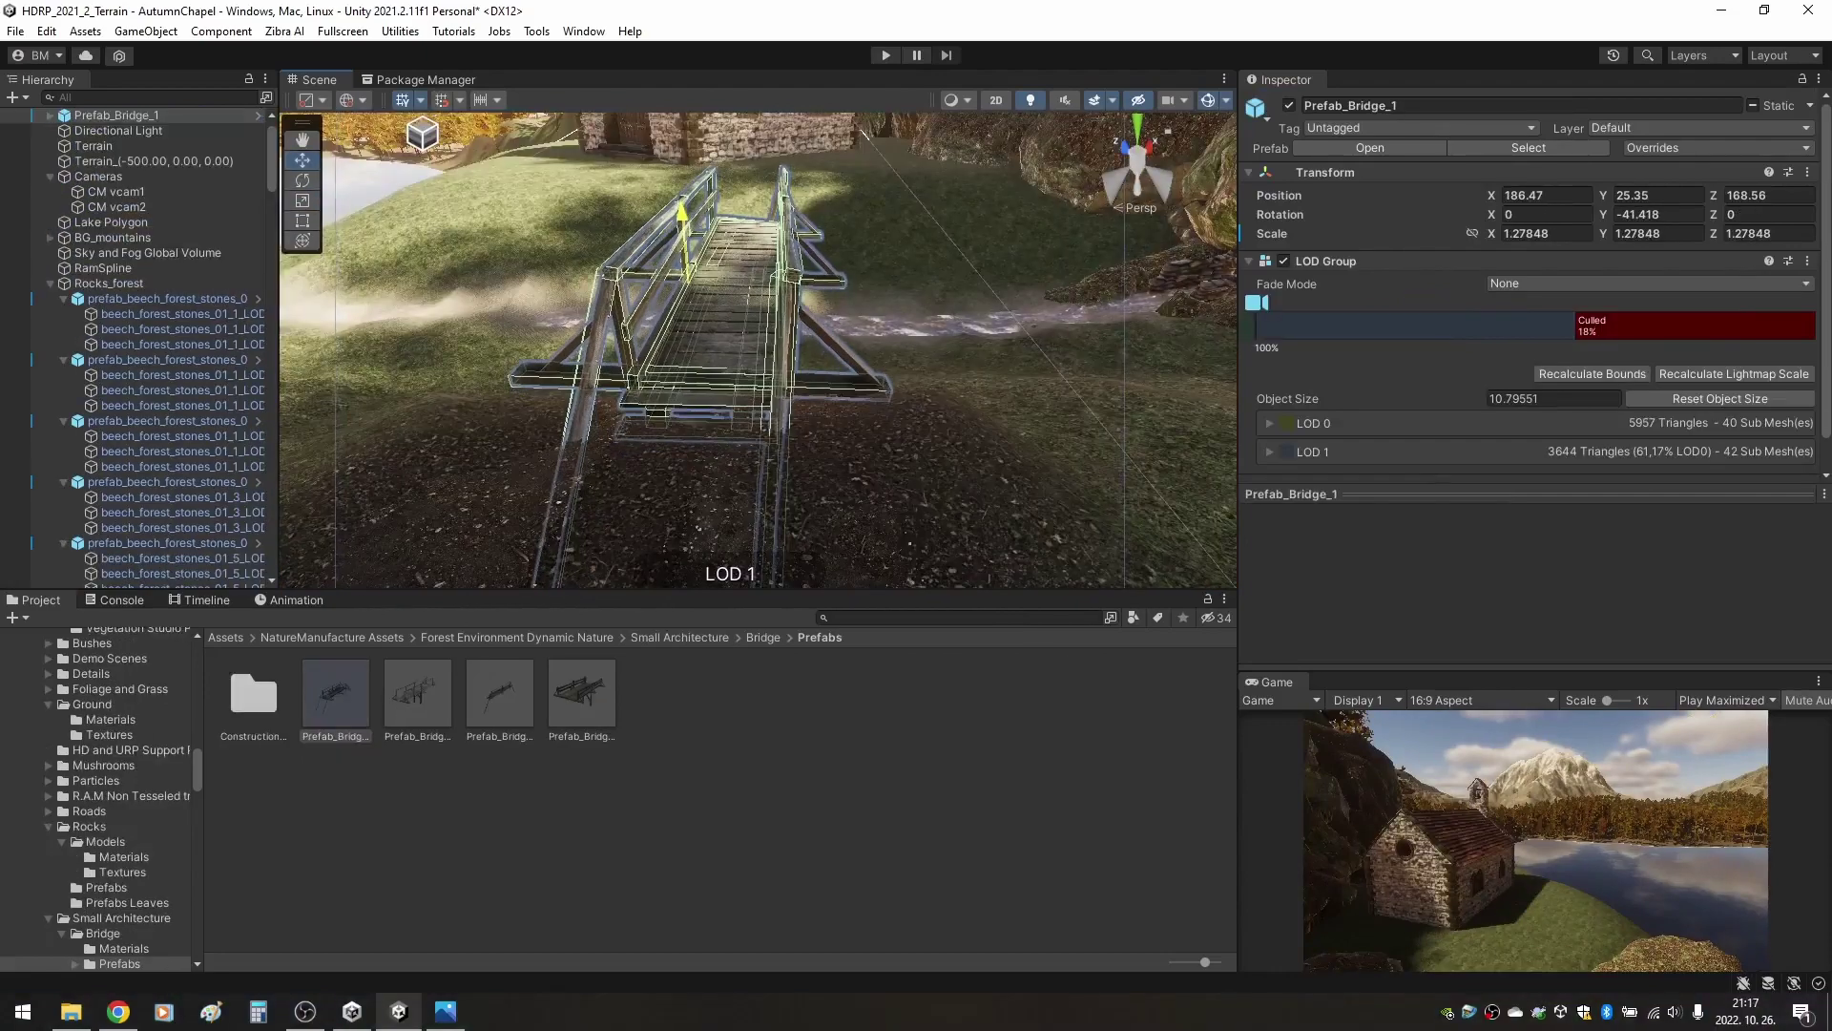
Fly around Prefab_Bridge_1 to view the whole bridge across the gully.
right_click_drag(763, 381, 931, 382)
key("s")
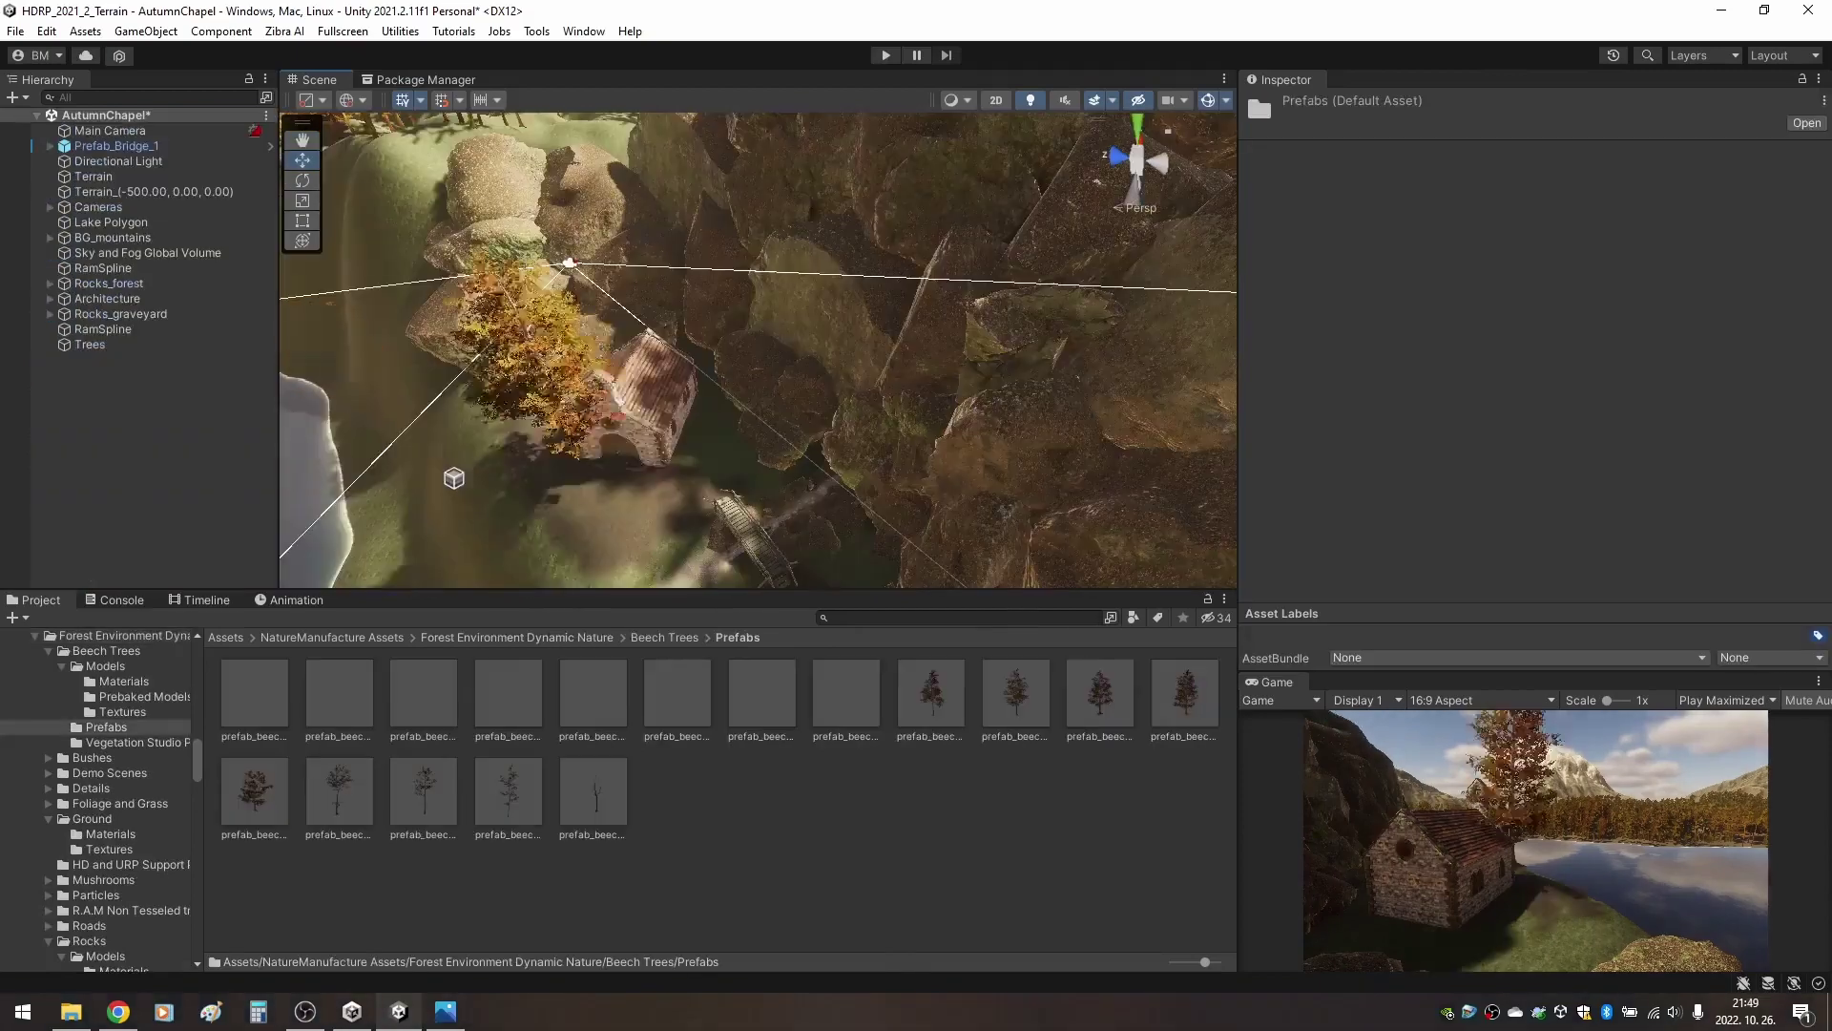
Place prefab_beech_tree_04 beside the front of the stone chapel.
left_click_drag(1184, 692, 708, 525)
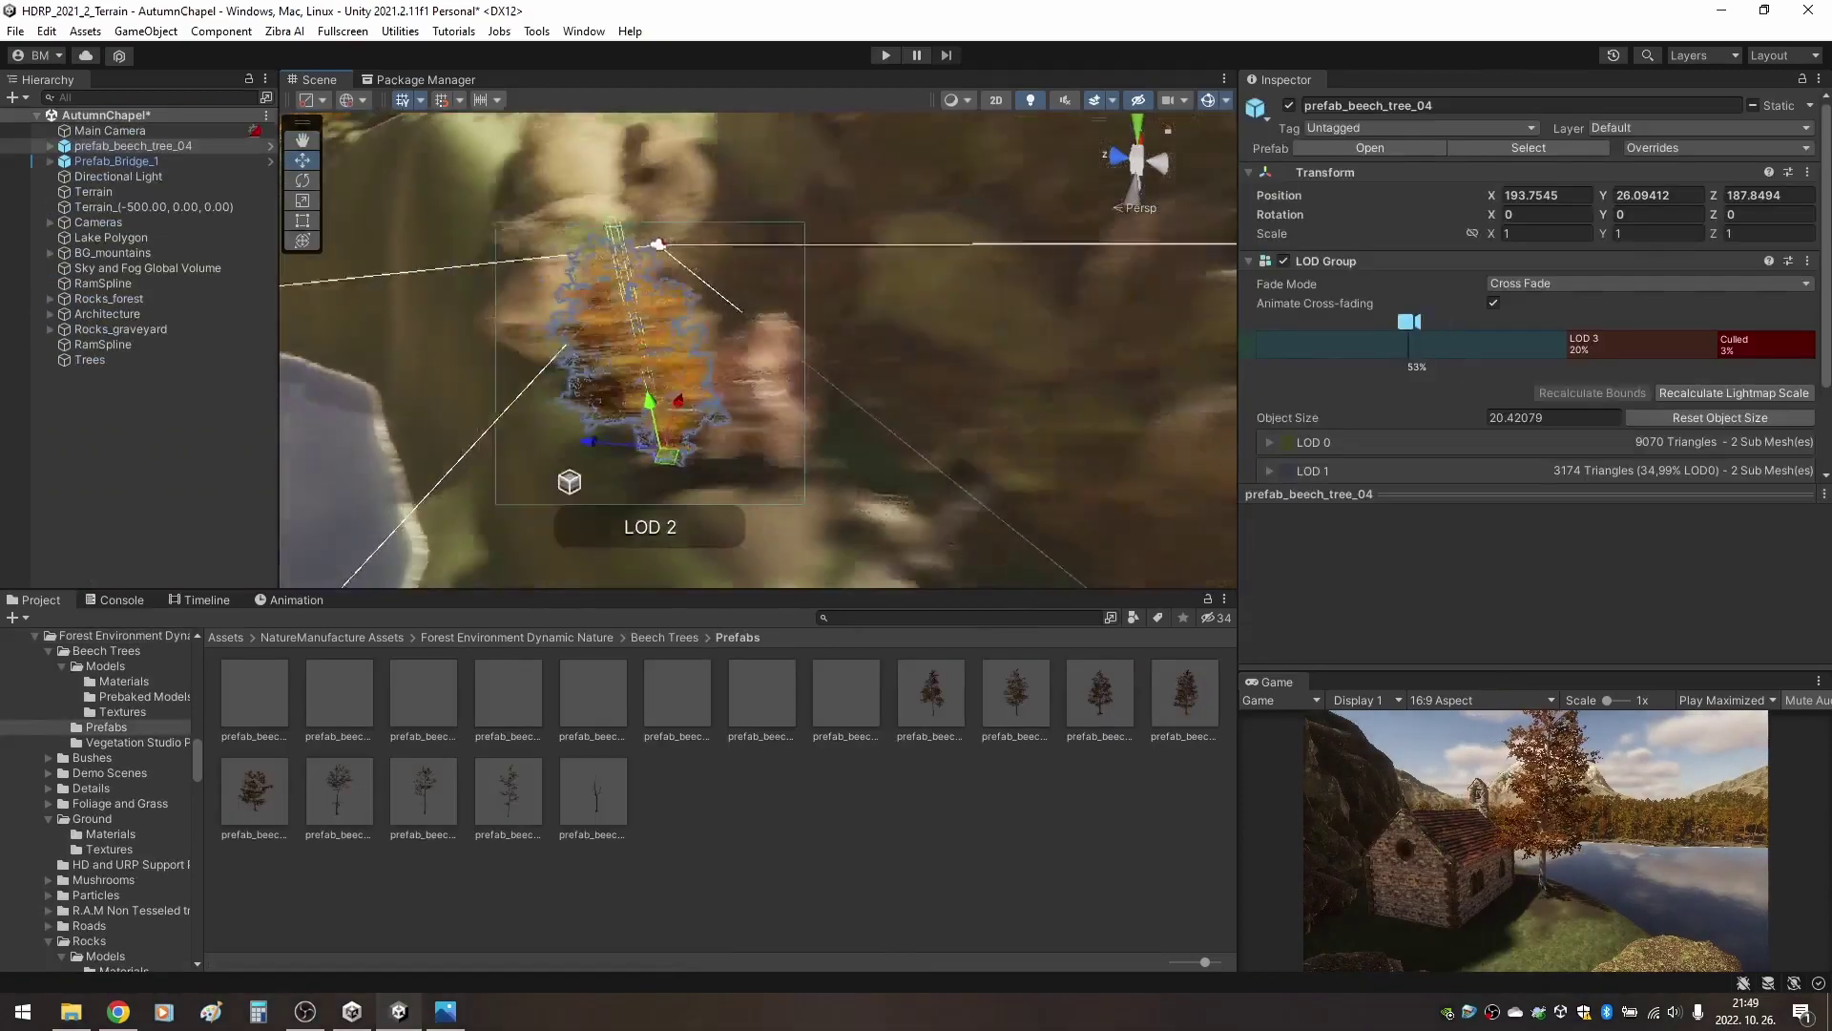
scroll(757, 350, "up", 10)
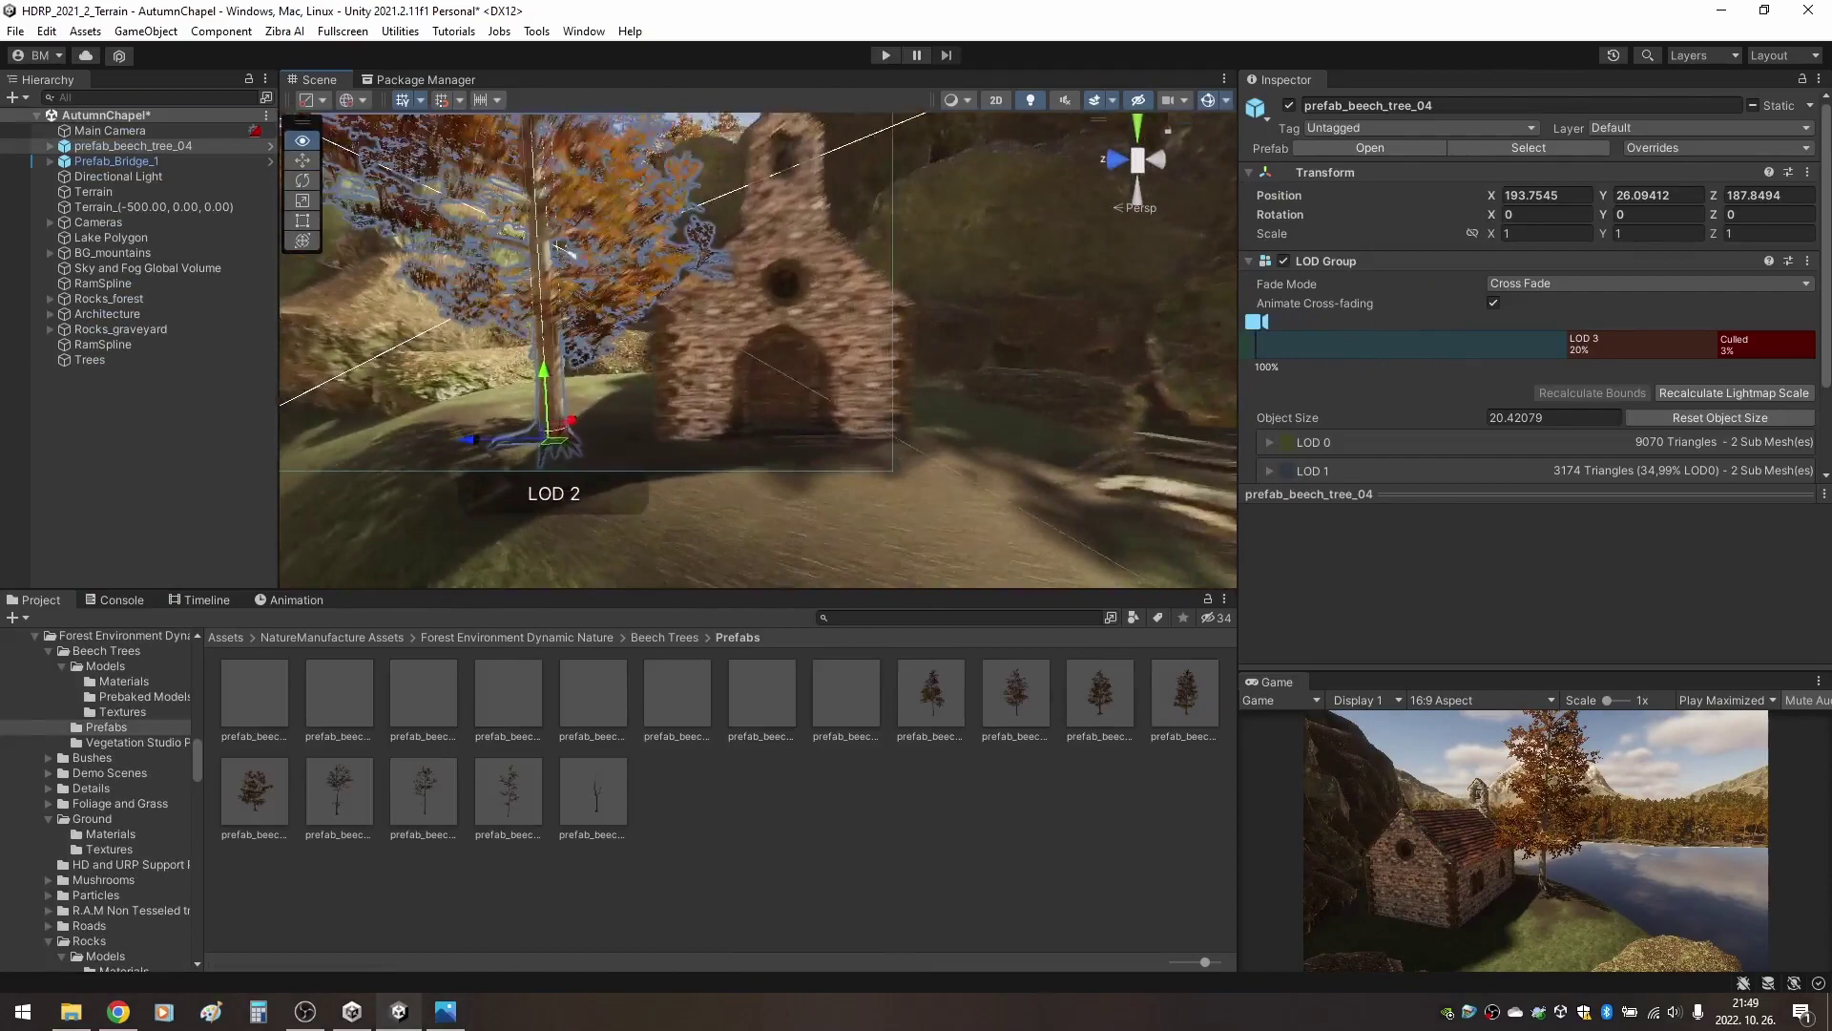
scroll(757, 350, "down", 5)
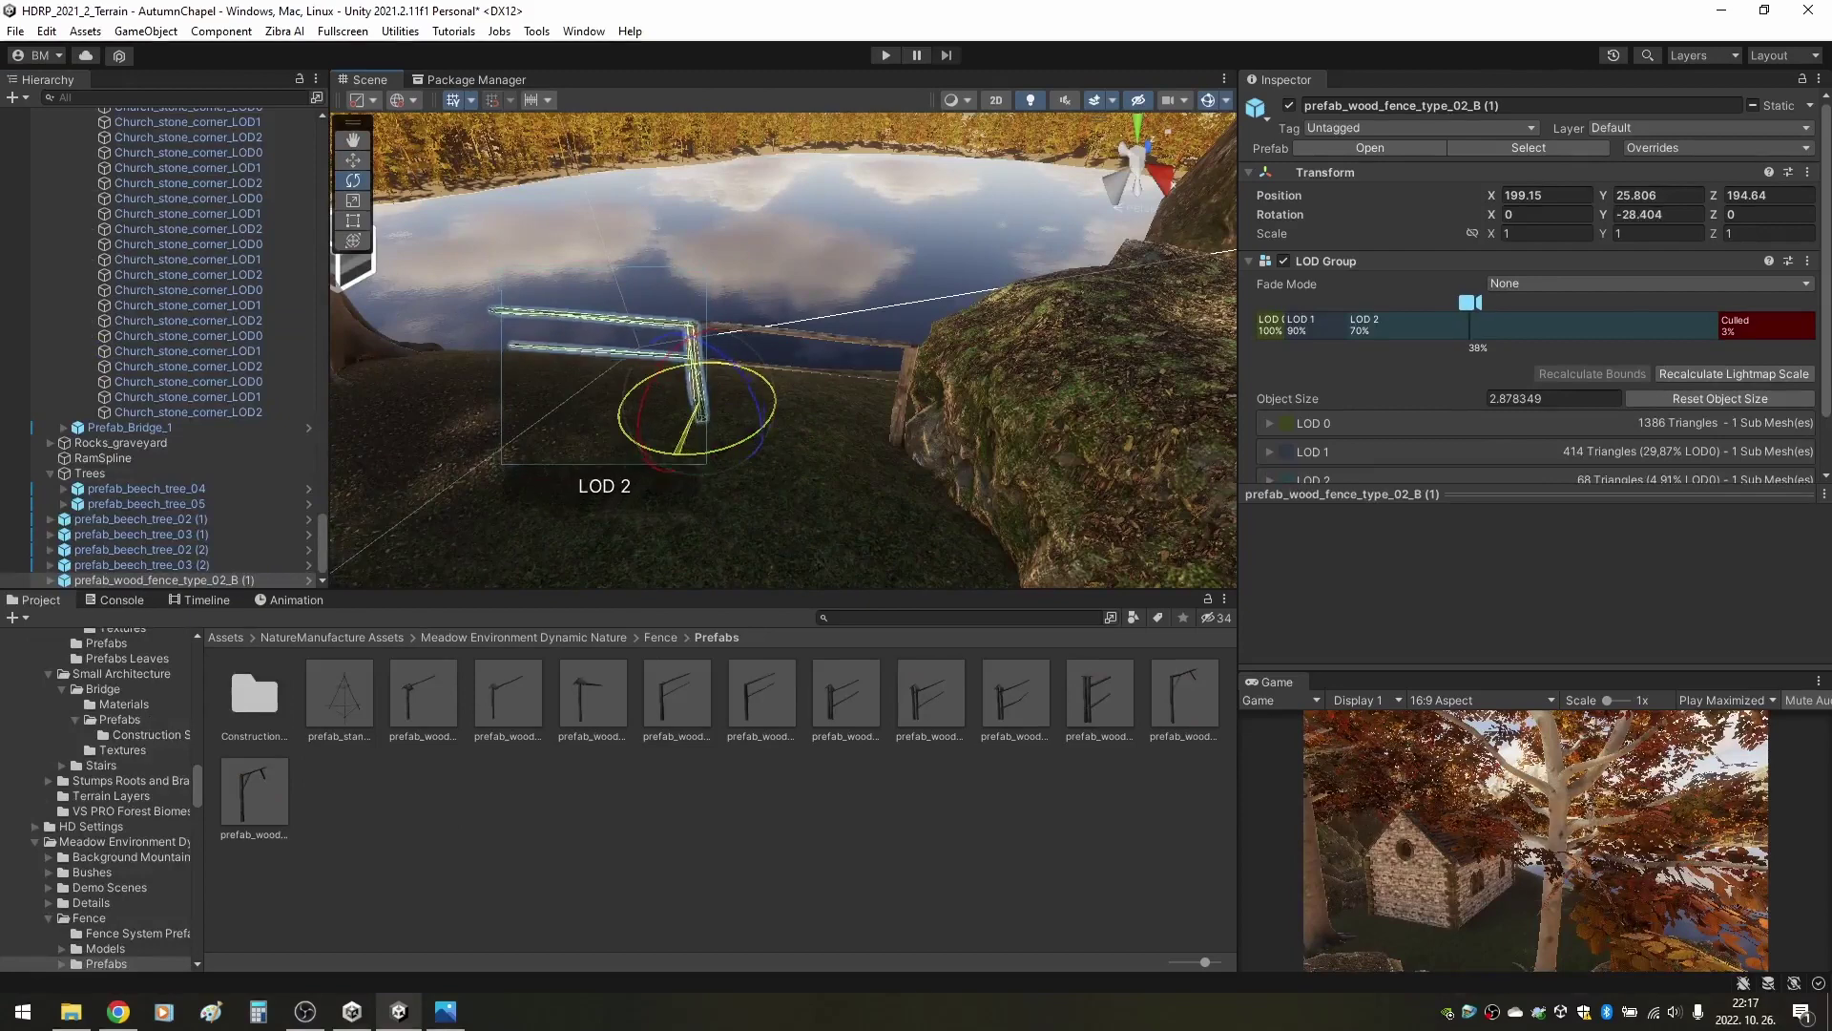
Inspect the fence post and log rail along the lakeside slope up close.
right_click_drag(783, 363, 744, 391)
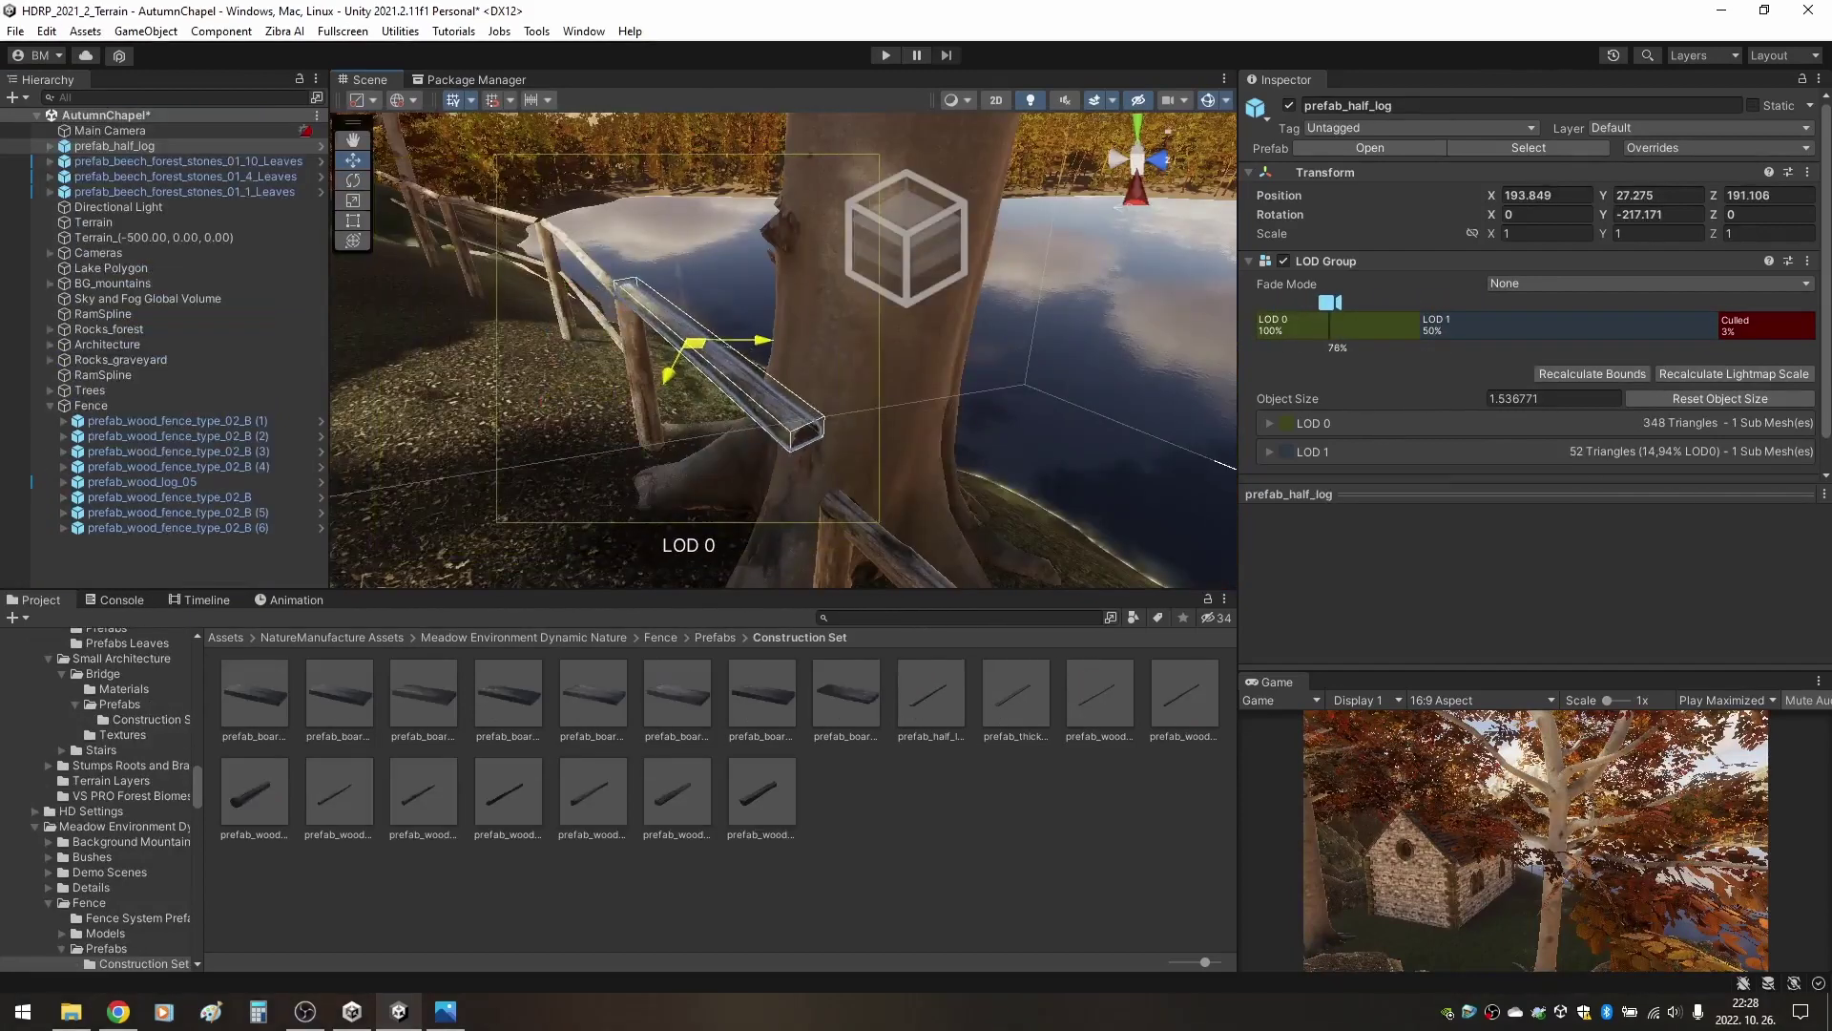
mouse_move(782, 363)
right_mouse_down()
mouse_move(711, 349)
mouse_move(768, 355)
mouse_move(792, 383)
right_mouse_up()
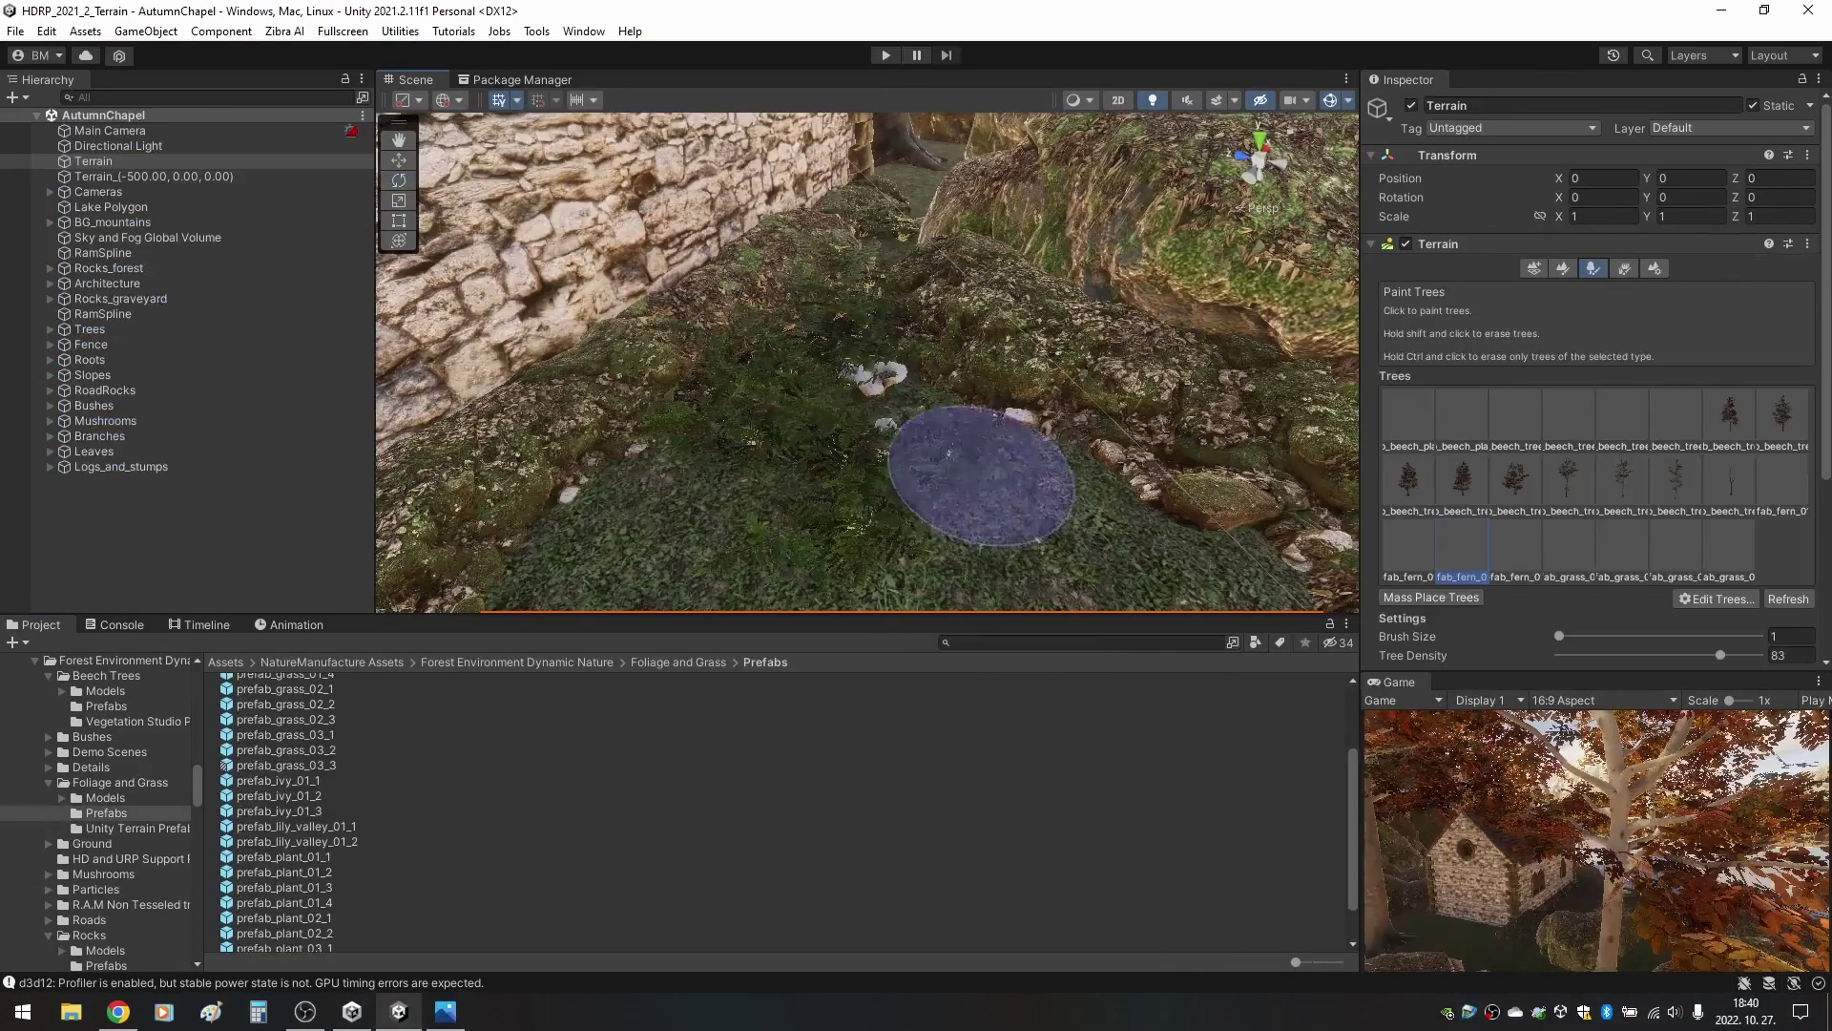
Fly the view past the rocks and sapling round to the chapel's stone wall.
mouse_move(983, 475)
right_mouse_down()
mouse_move(798, 449)
mouse_move(740, 356)
right_mouse_up()
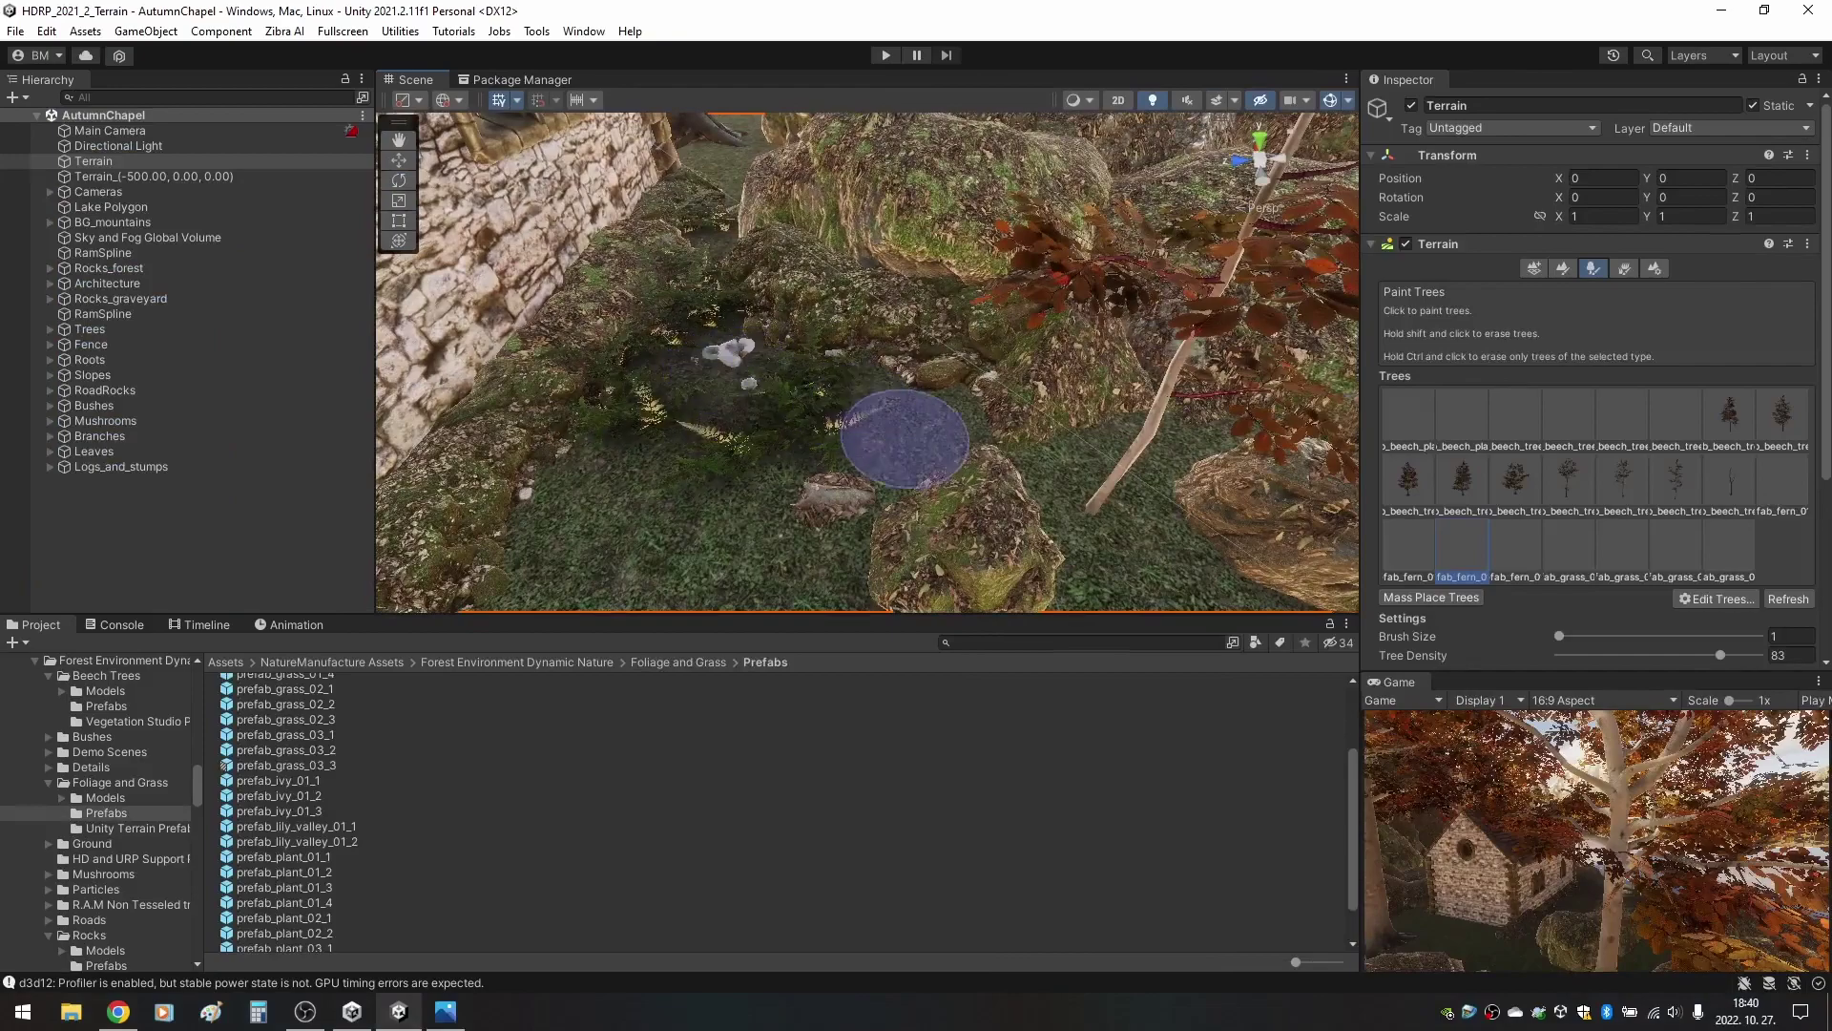
right_click_drag(1059, 471, 1002, 429)
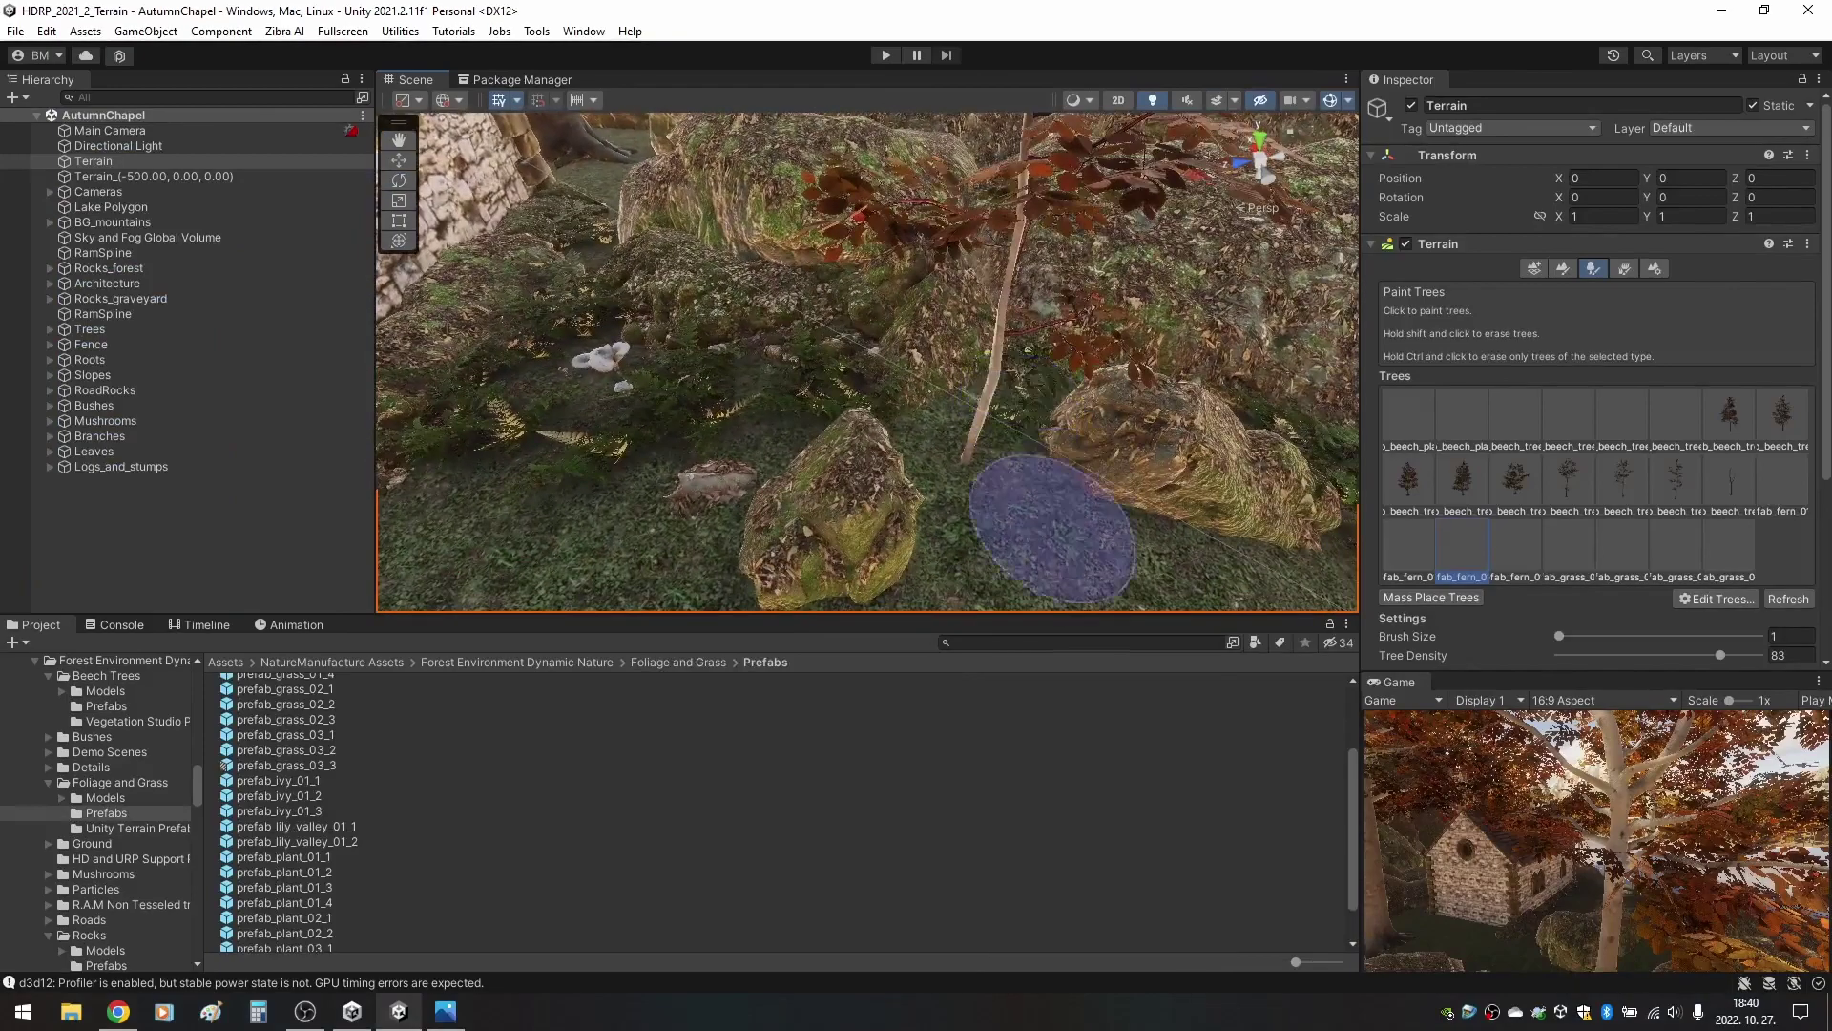
mouse_move(1052, 530)
right_mouse_down()
mouse_move(622, 409)
mouse_move(419, 448)
right_mouse_up()
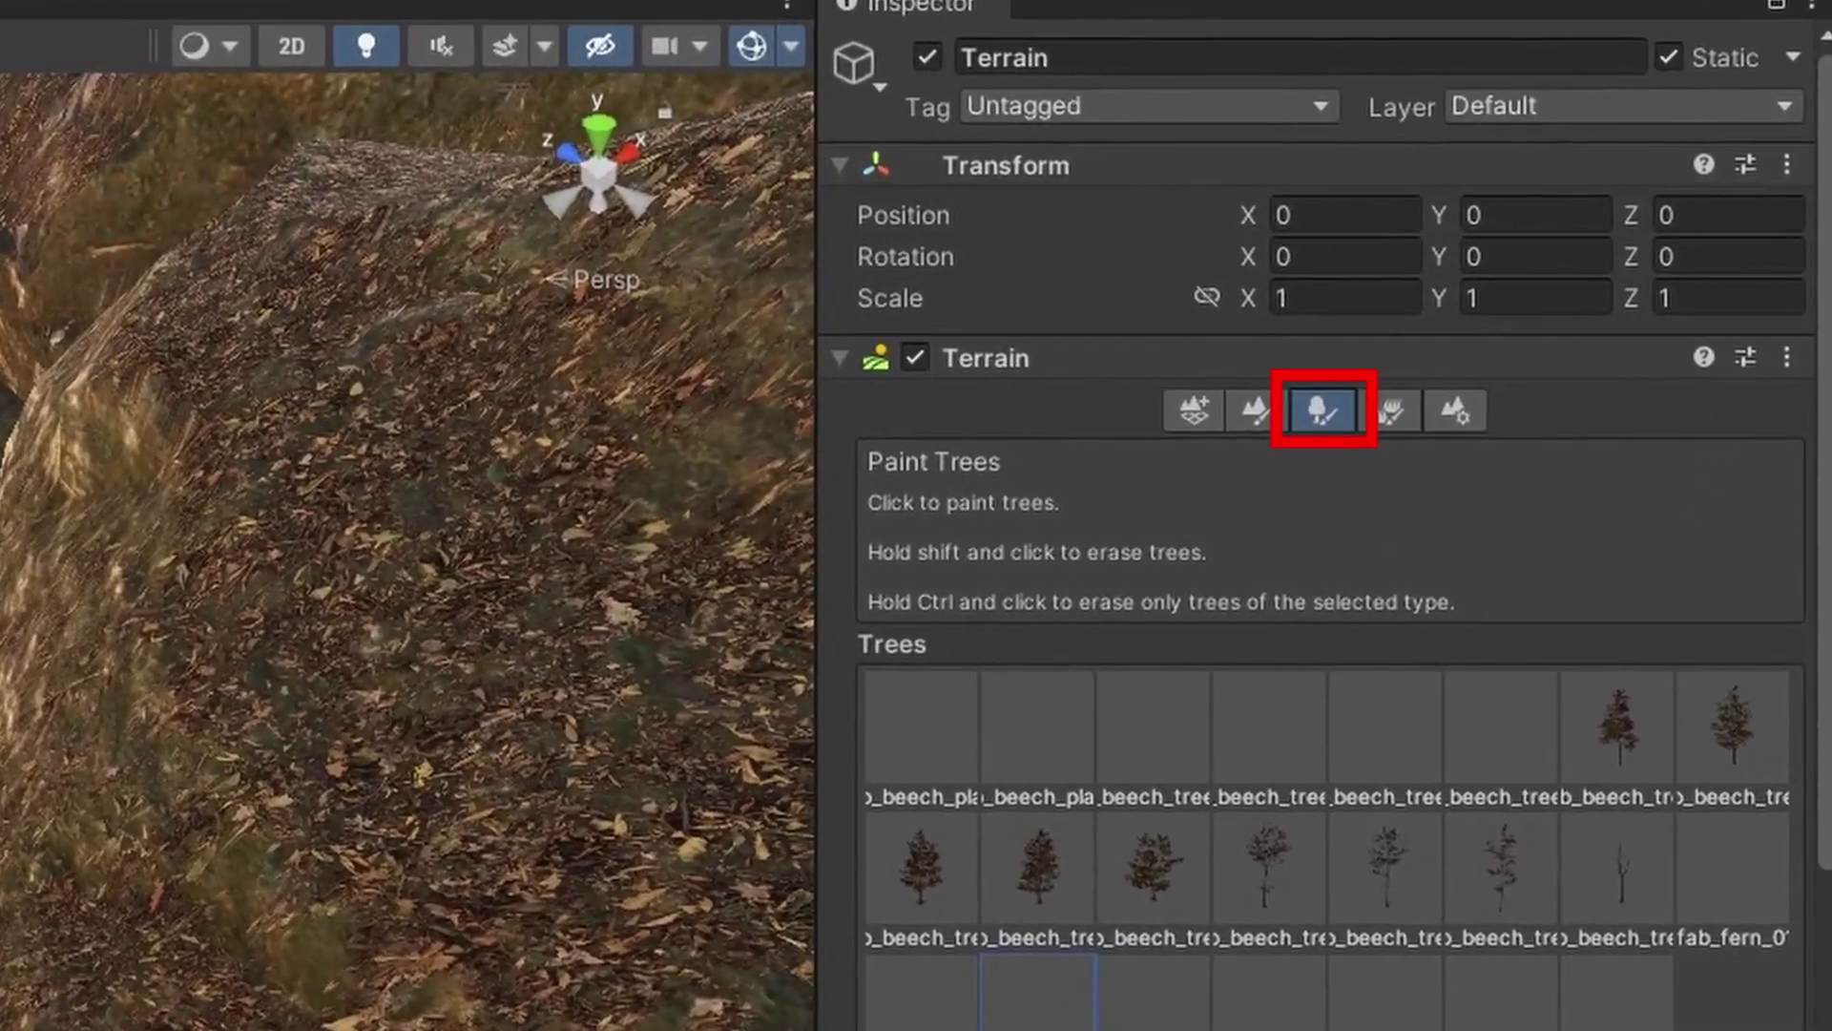
right_click_drag(420, 448, 401, 448)
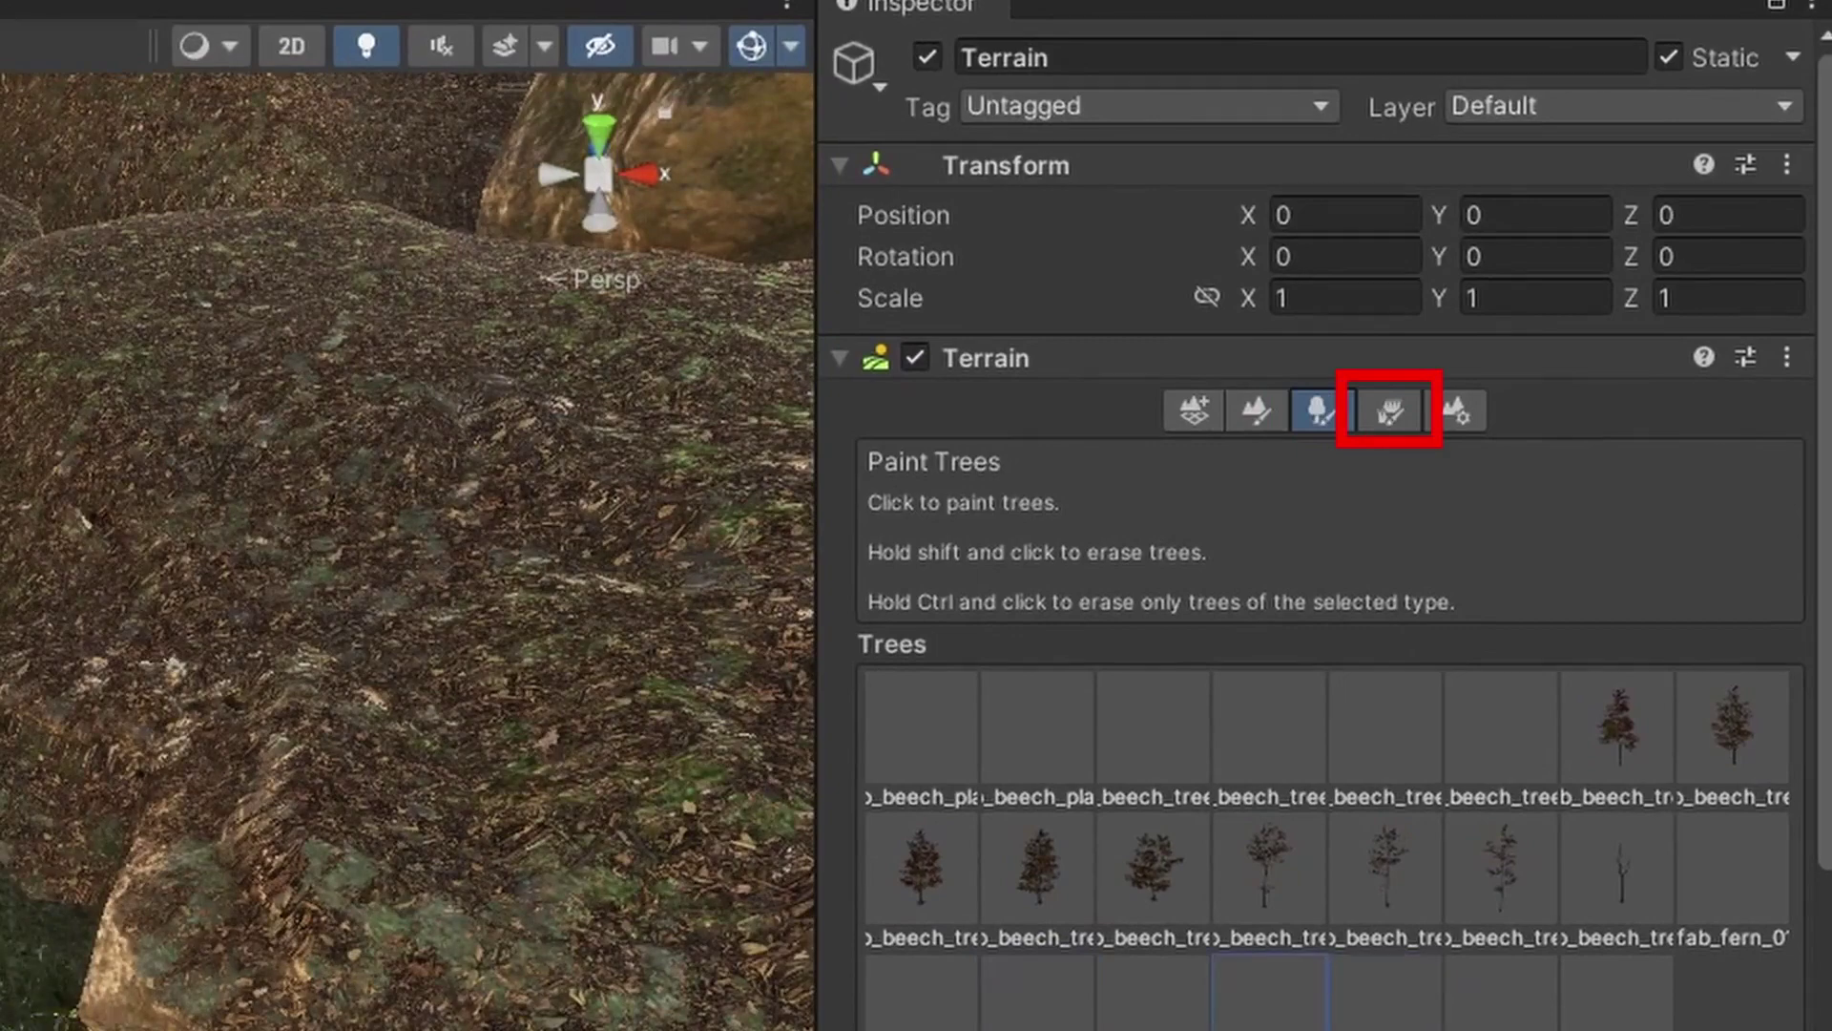
right_click_drag(410, 449, 382, 437)
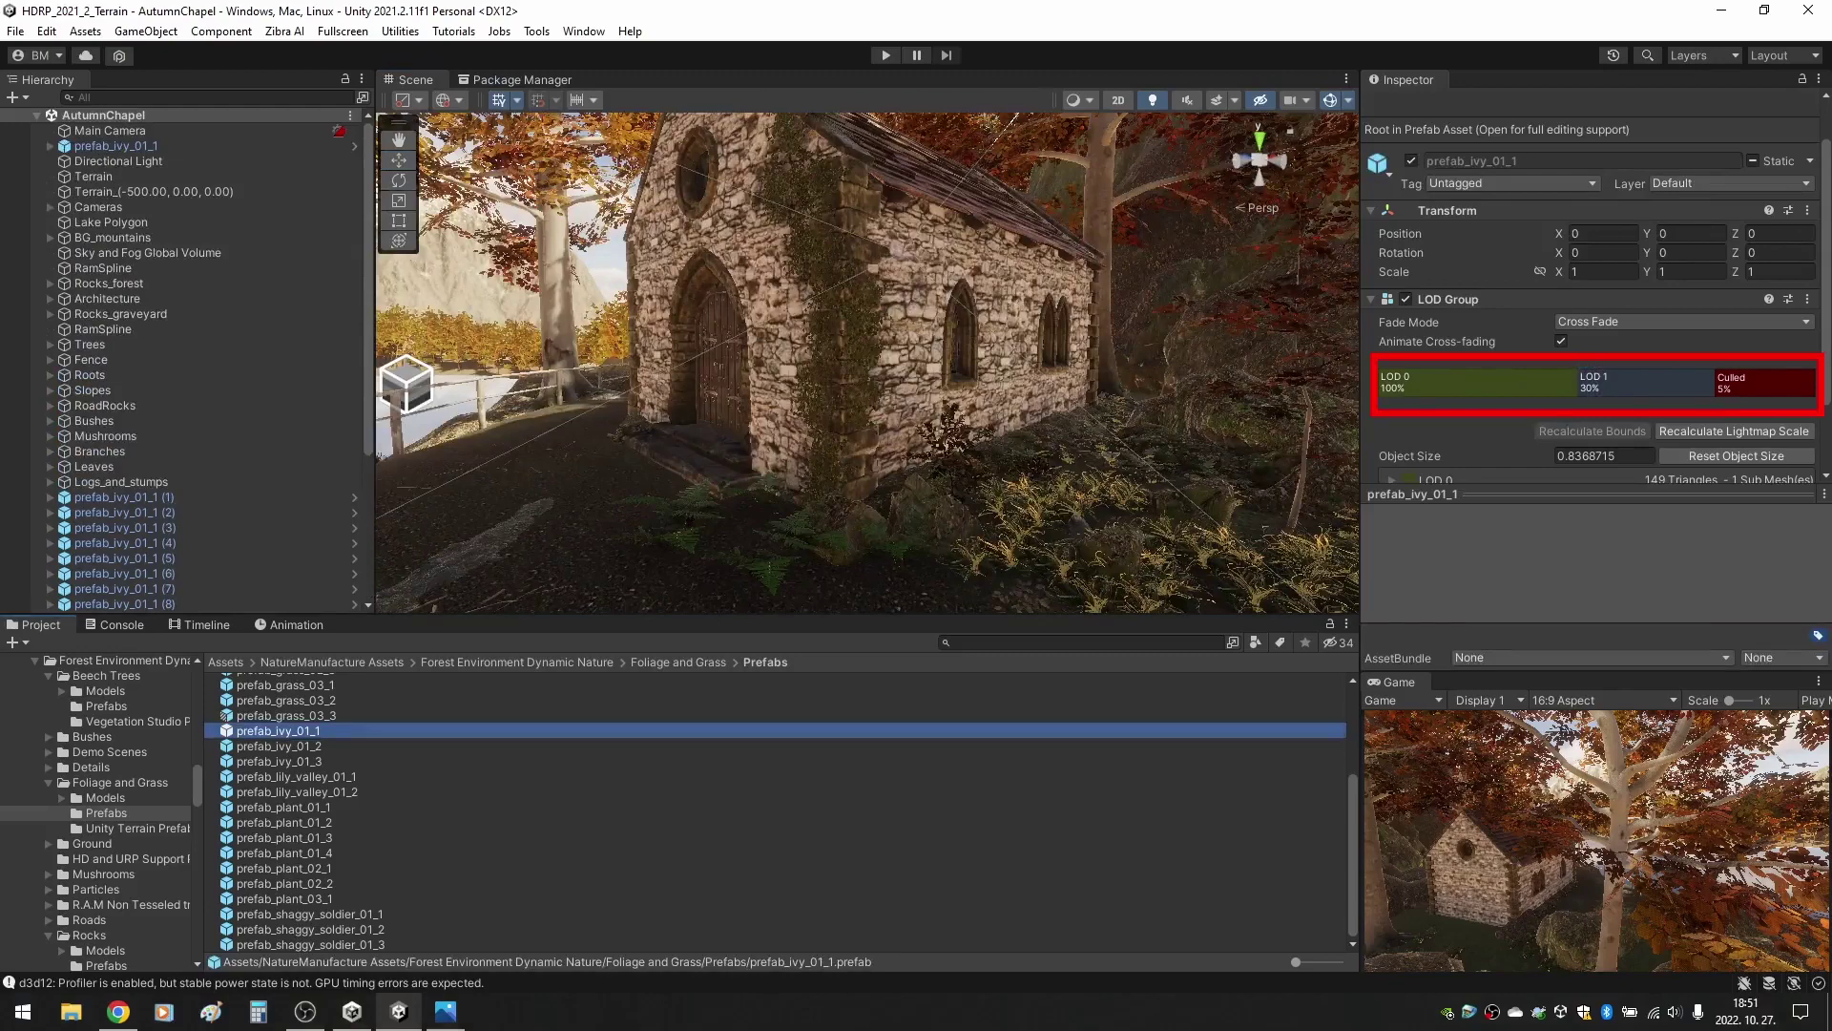
Shrink prefab_ivy_01_1's LOD 1 range to 6% and culled range to 2%, then add Bloom.
left_click_drag(1714, 382, 1761, 382)
left_click_drag(1577, 382, 1712, 382)
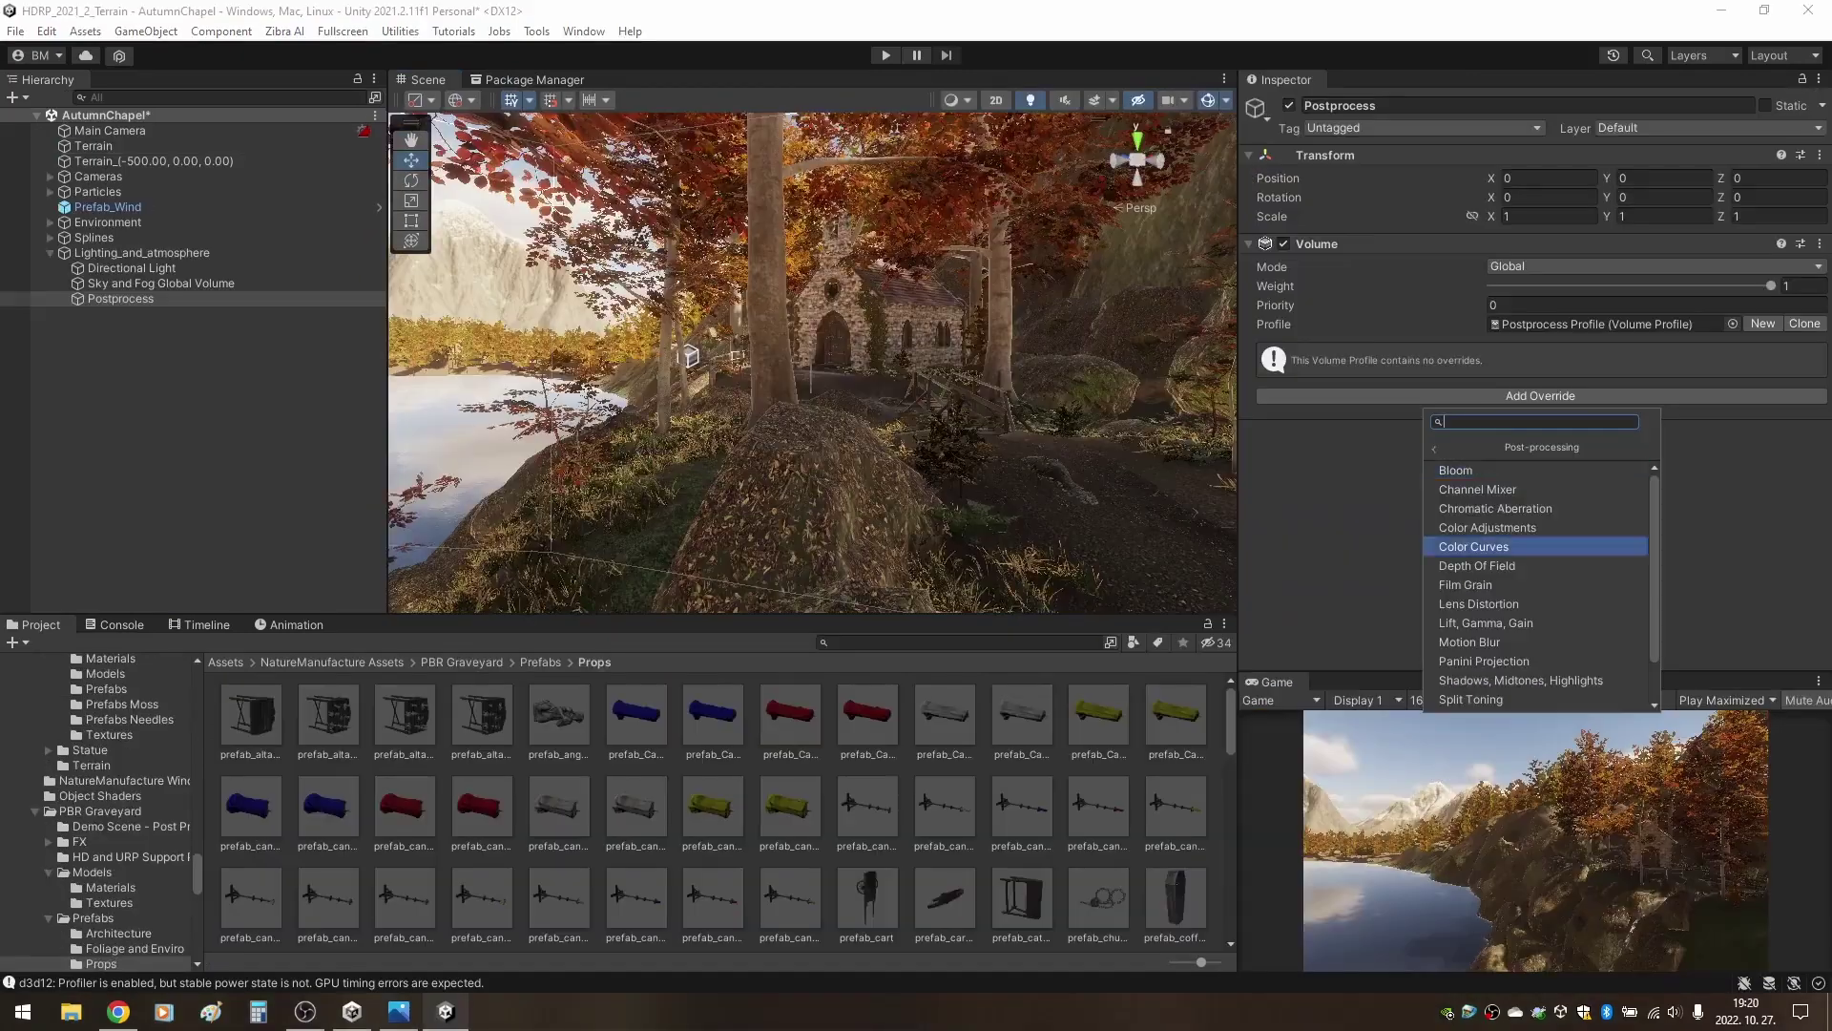
key("Up")
key("Up")
key("Up")
key("Up")
key("Return")
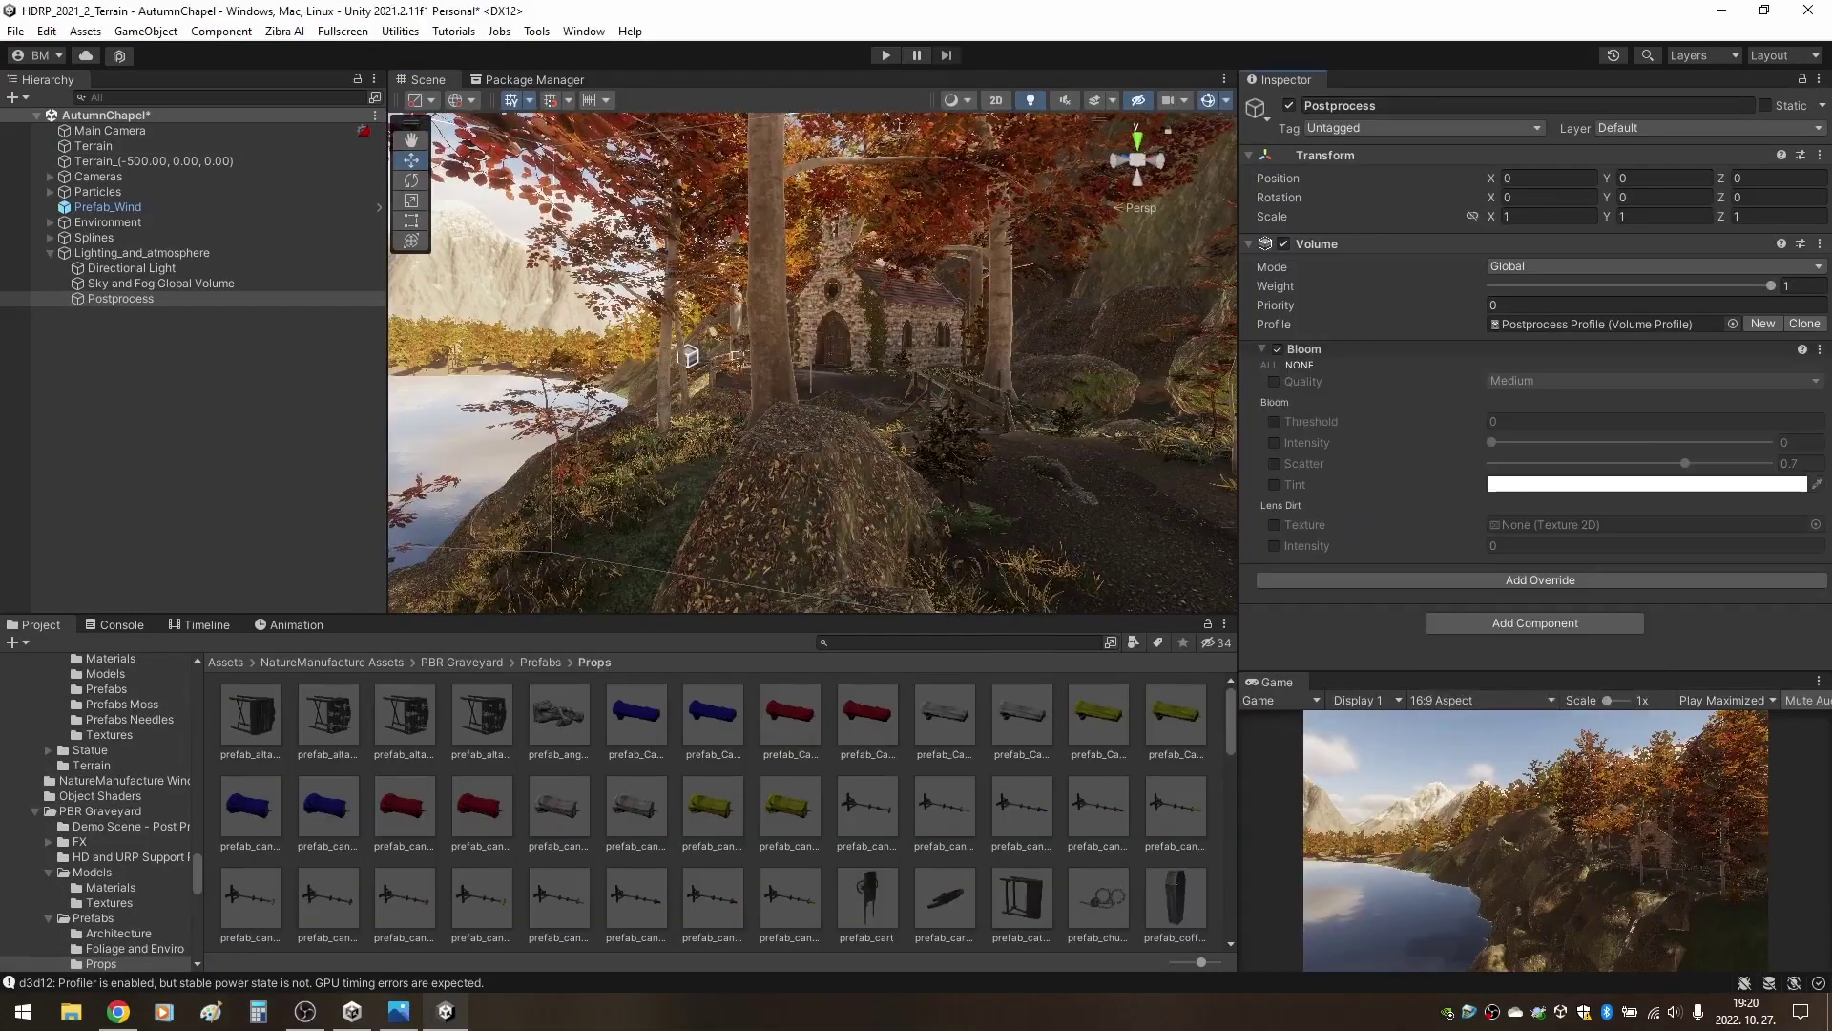
Open the Postprocess volume's override list and browse toward the post-processing overrides.
key("Return")
key("Down")
key("Down")
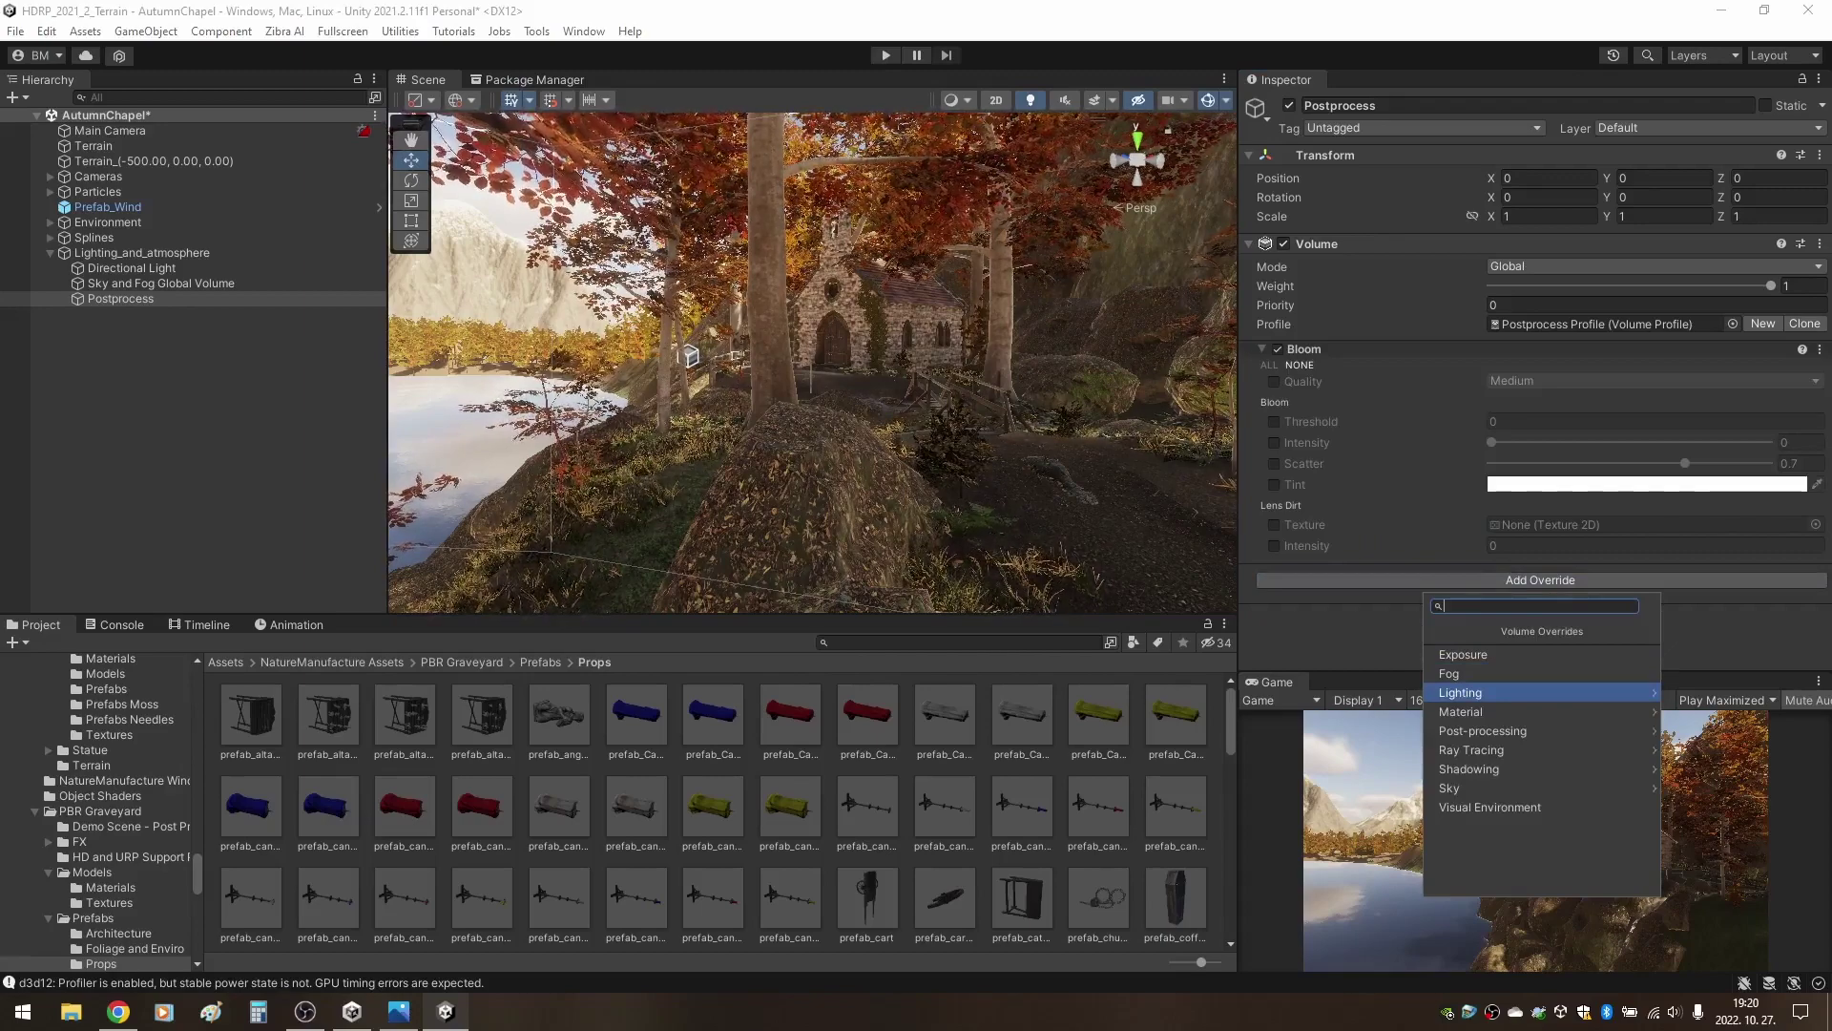
key("Down")
key("Right")
Raise the reflection probe box's top to cover the trees and disable the Road object.
key("Down")
key("Down")
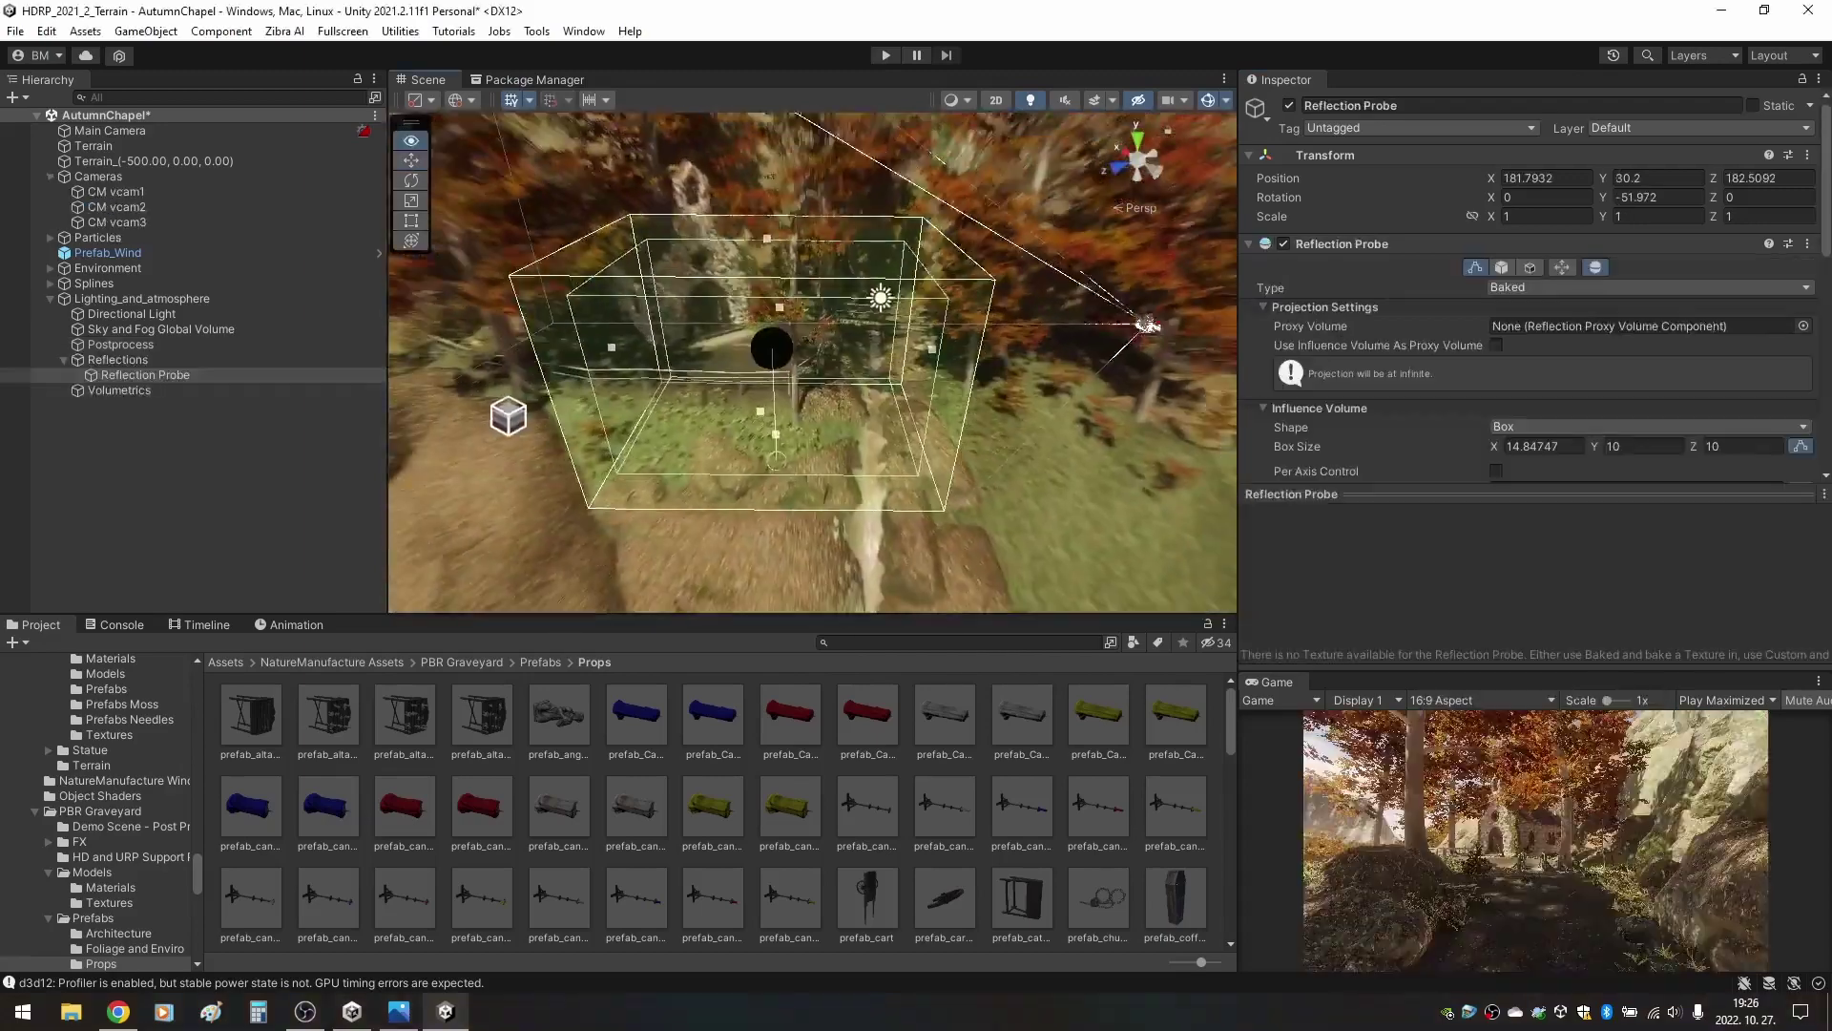
right_click_drag(811, 363, 811, 363)
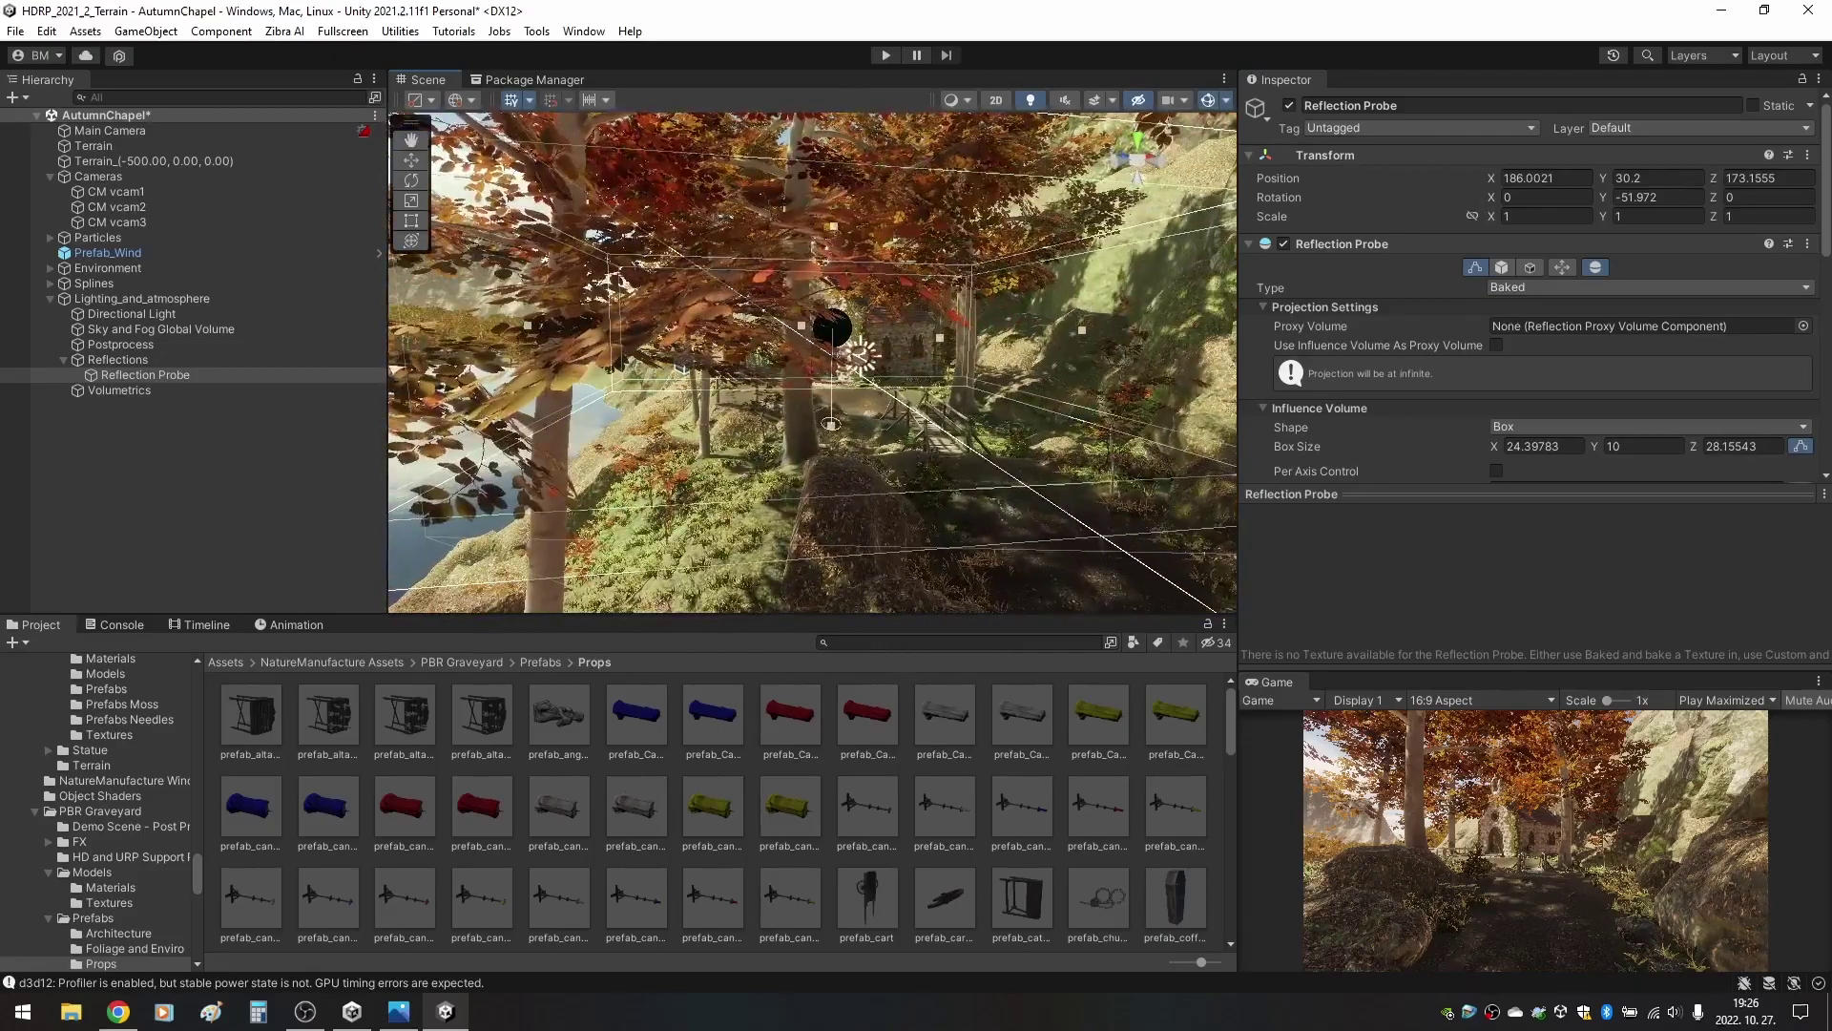
left_click_drag(838, 285, 839, 113)
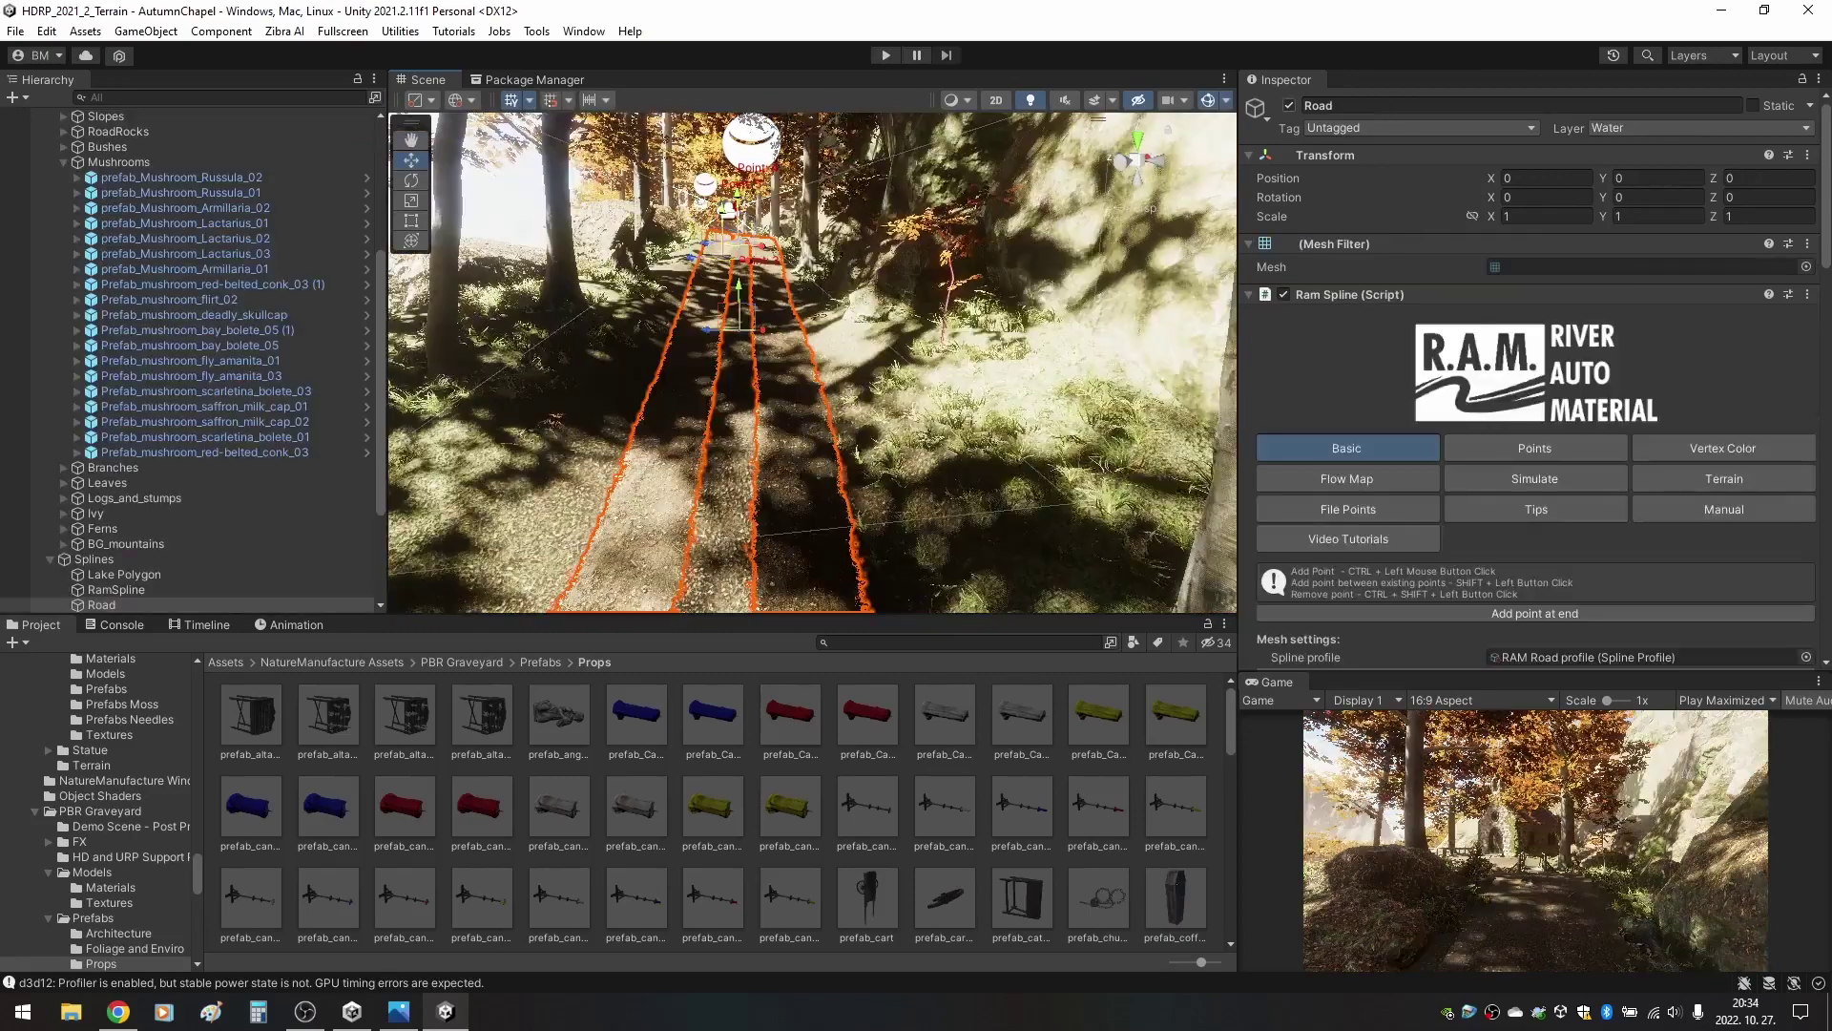
key("alt+shift+a")
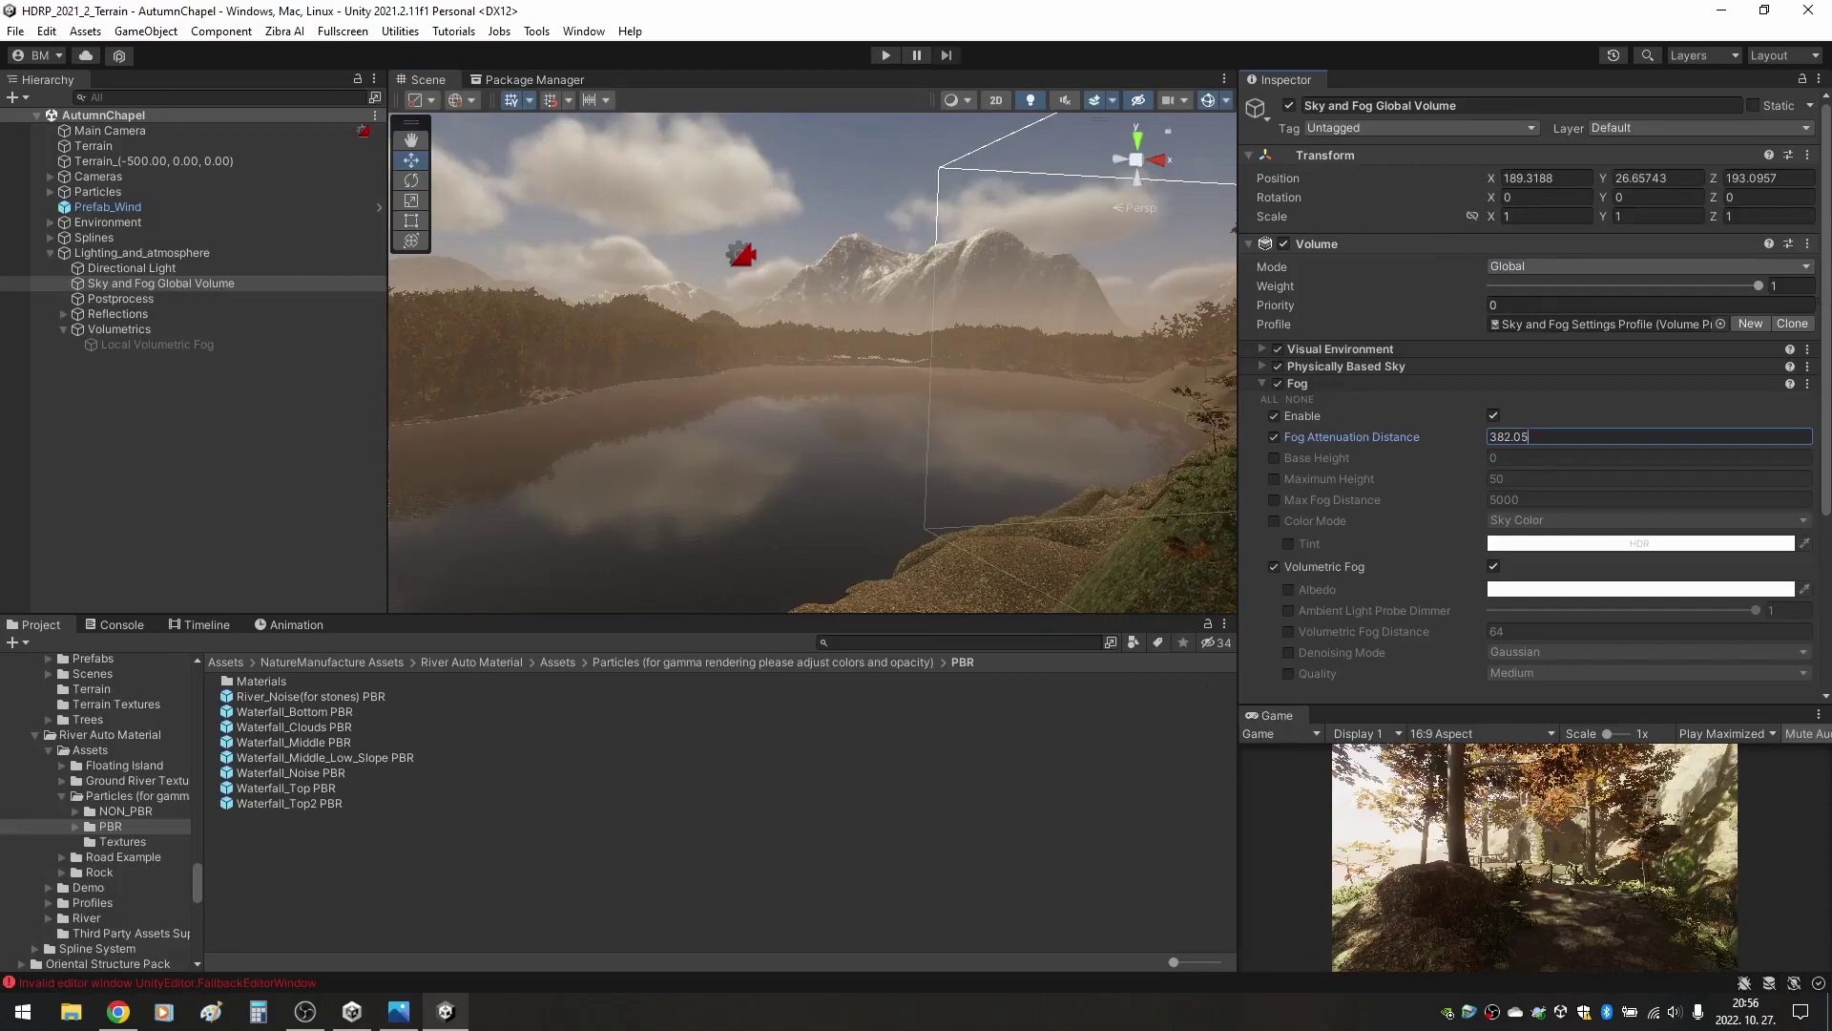
Enter 1000 as the Fog override's Fog Attenuation Distance, then uncheck fog Enable.
key("ctrl+a")
type("100")
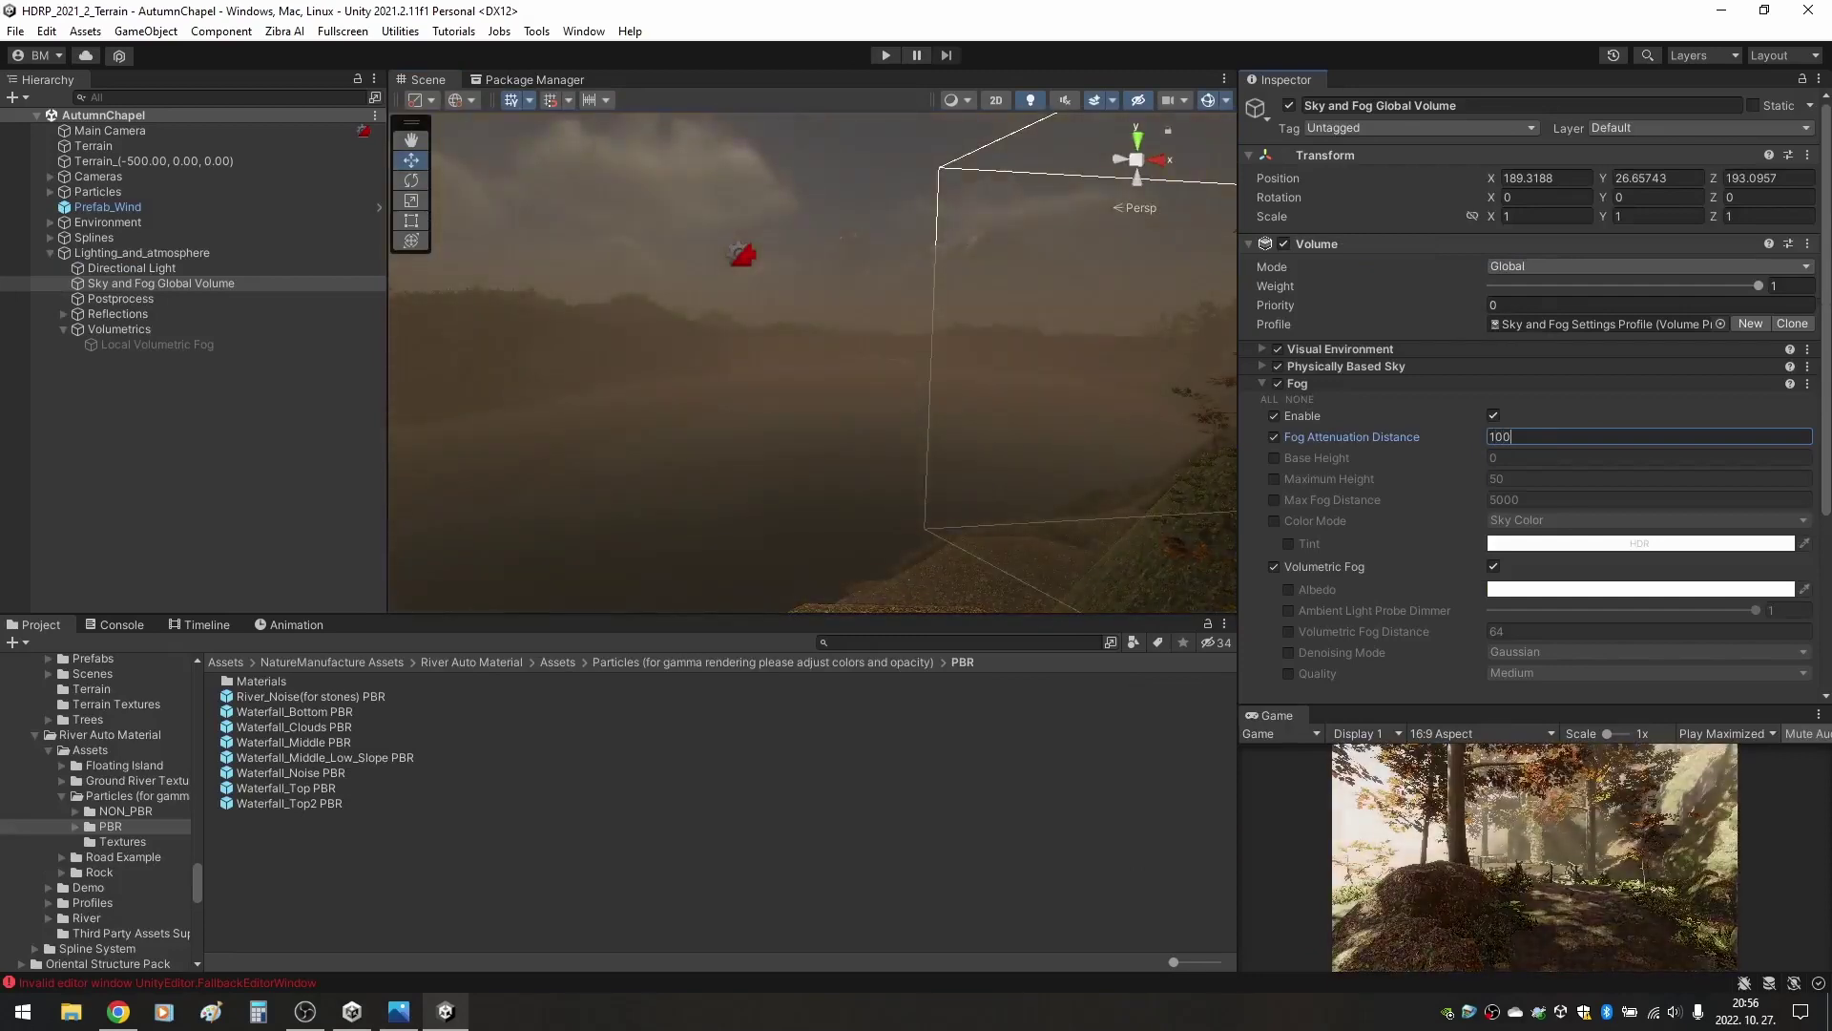
key("BackSpace")
key("BackSpace")
key("BackSpace")
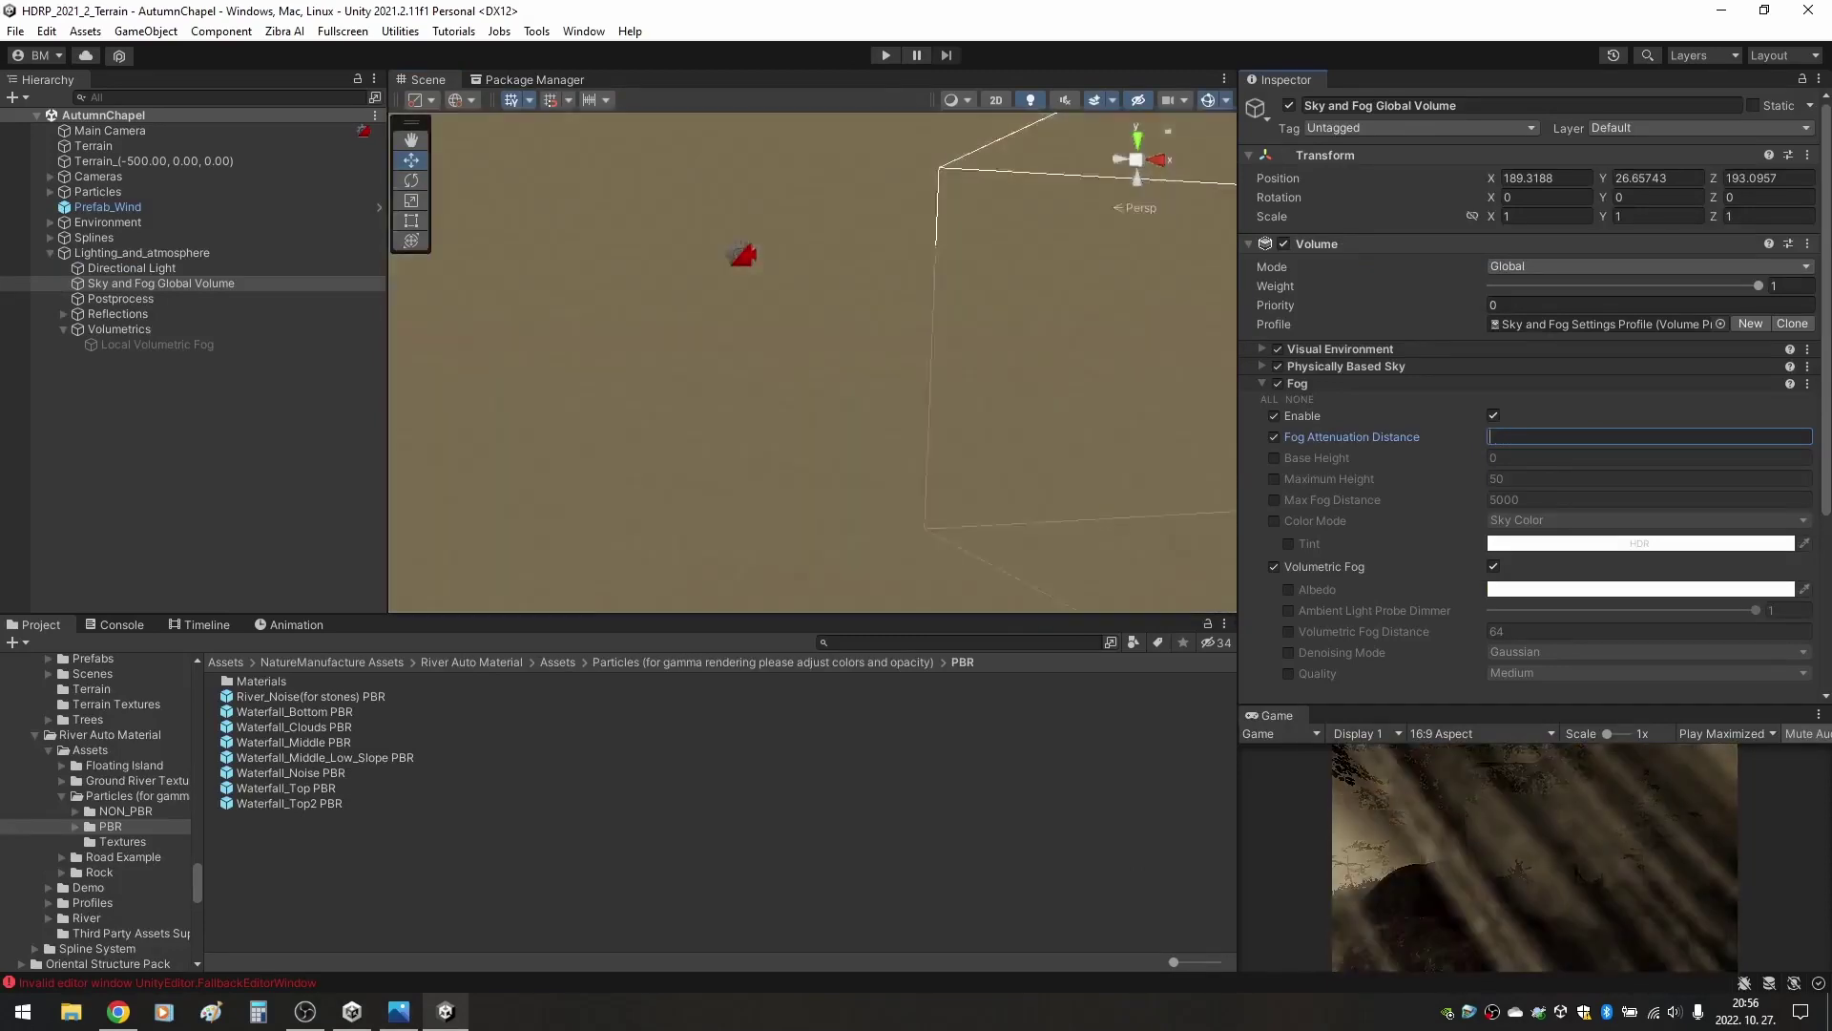
type("1000")
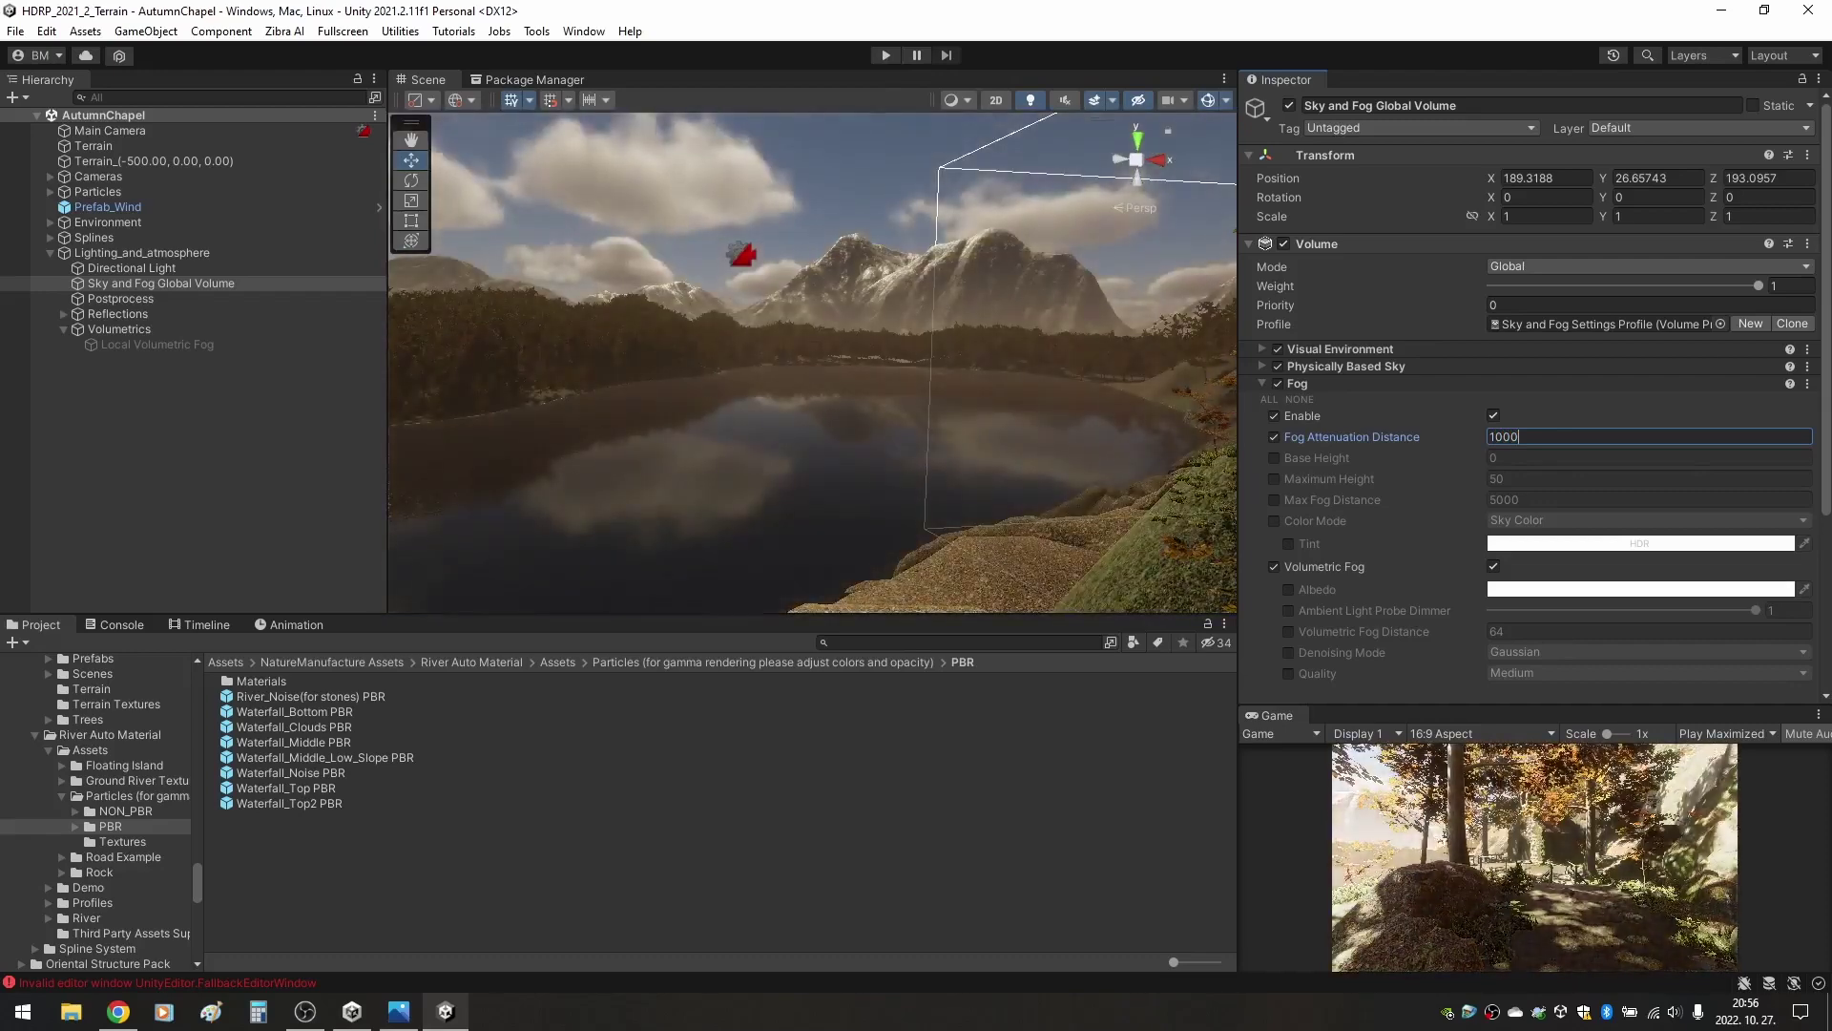
right_click_drag(811, 362, 801, 368)
left_click(1493, 415)
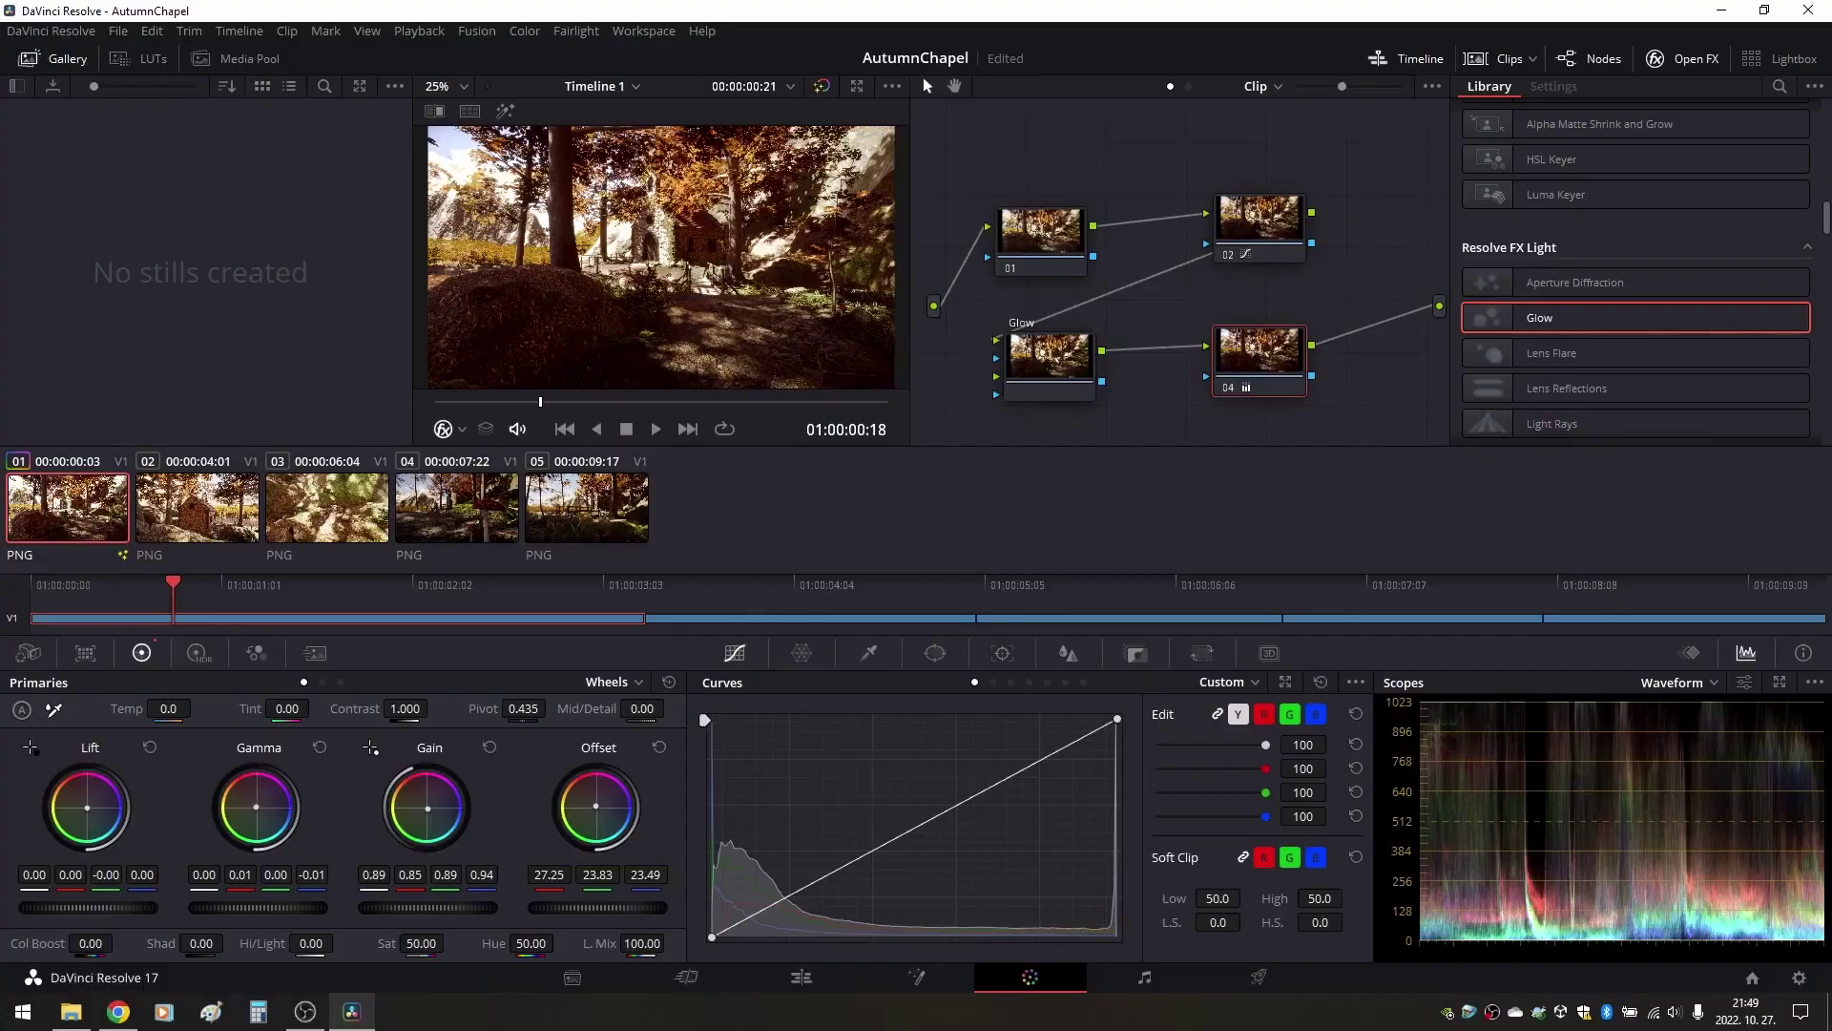
Nudge the Gamma wheel to adjust the shot's midtone colour balance.
left_click_drag(256, 807, 255, 806)
Reduce blue in Gain to warm the highlights and push Lift slightly toward blue.
left_click_drag(430, 809, 426, 807)
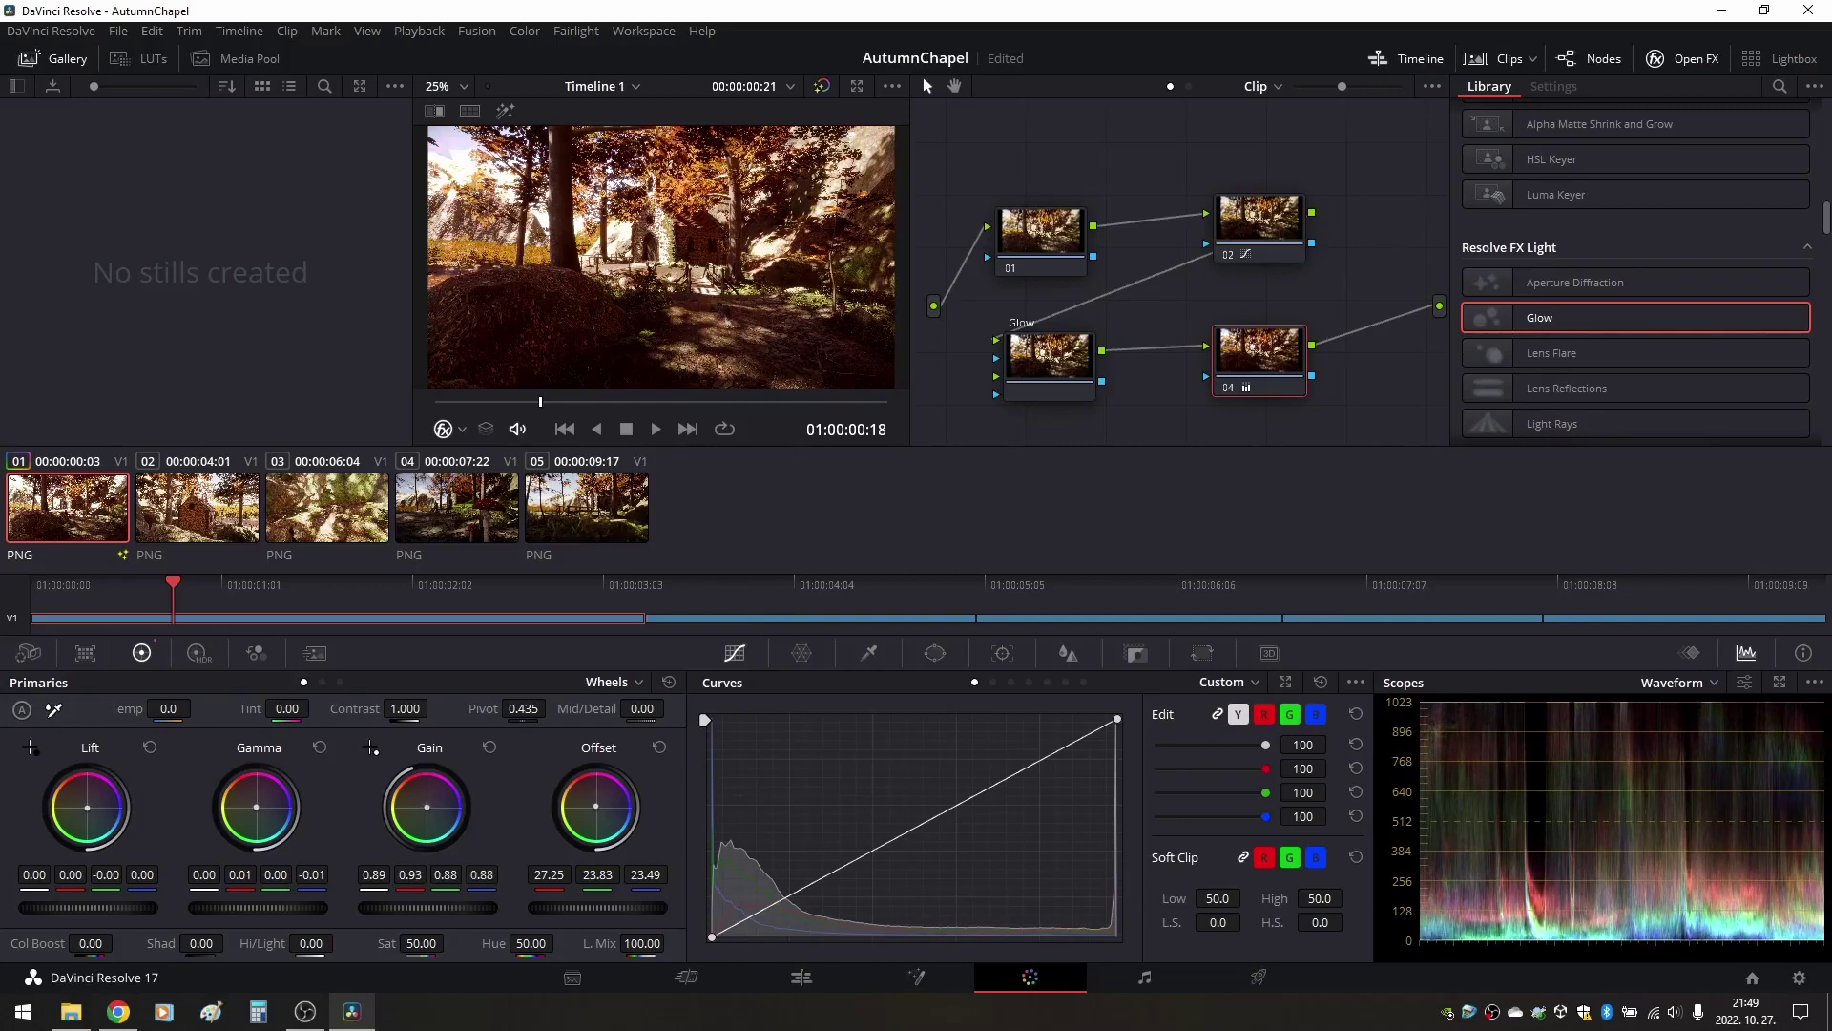
left_click_drag(87, 808, 90, 808)
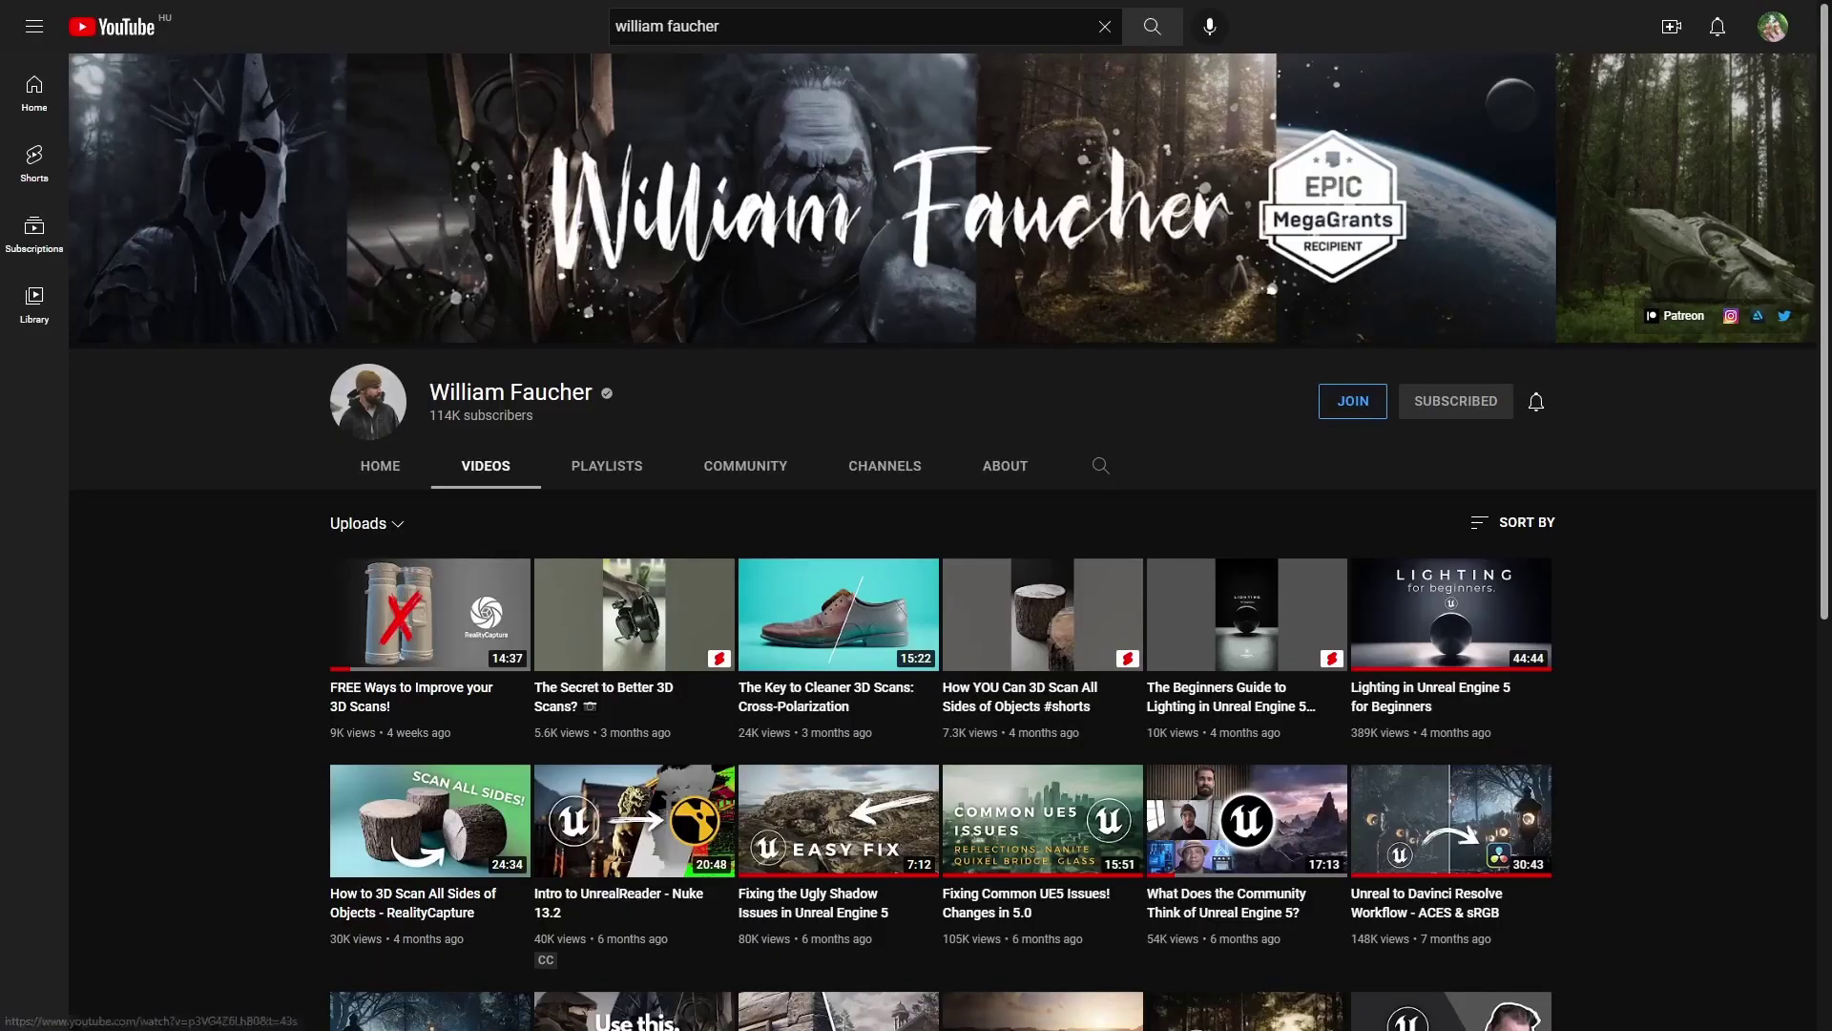
scroll(942, 541, "down", 1)
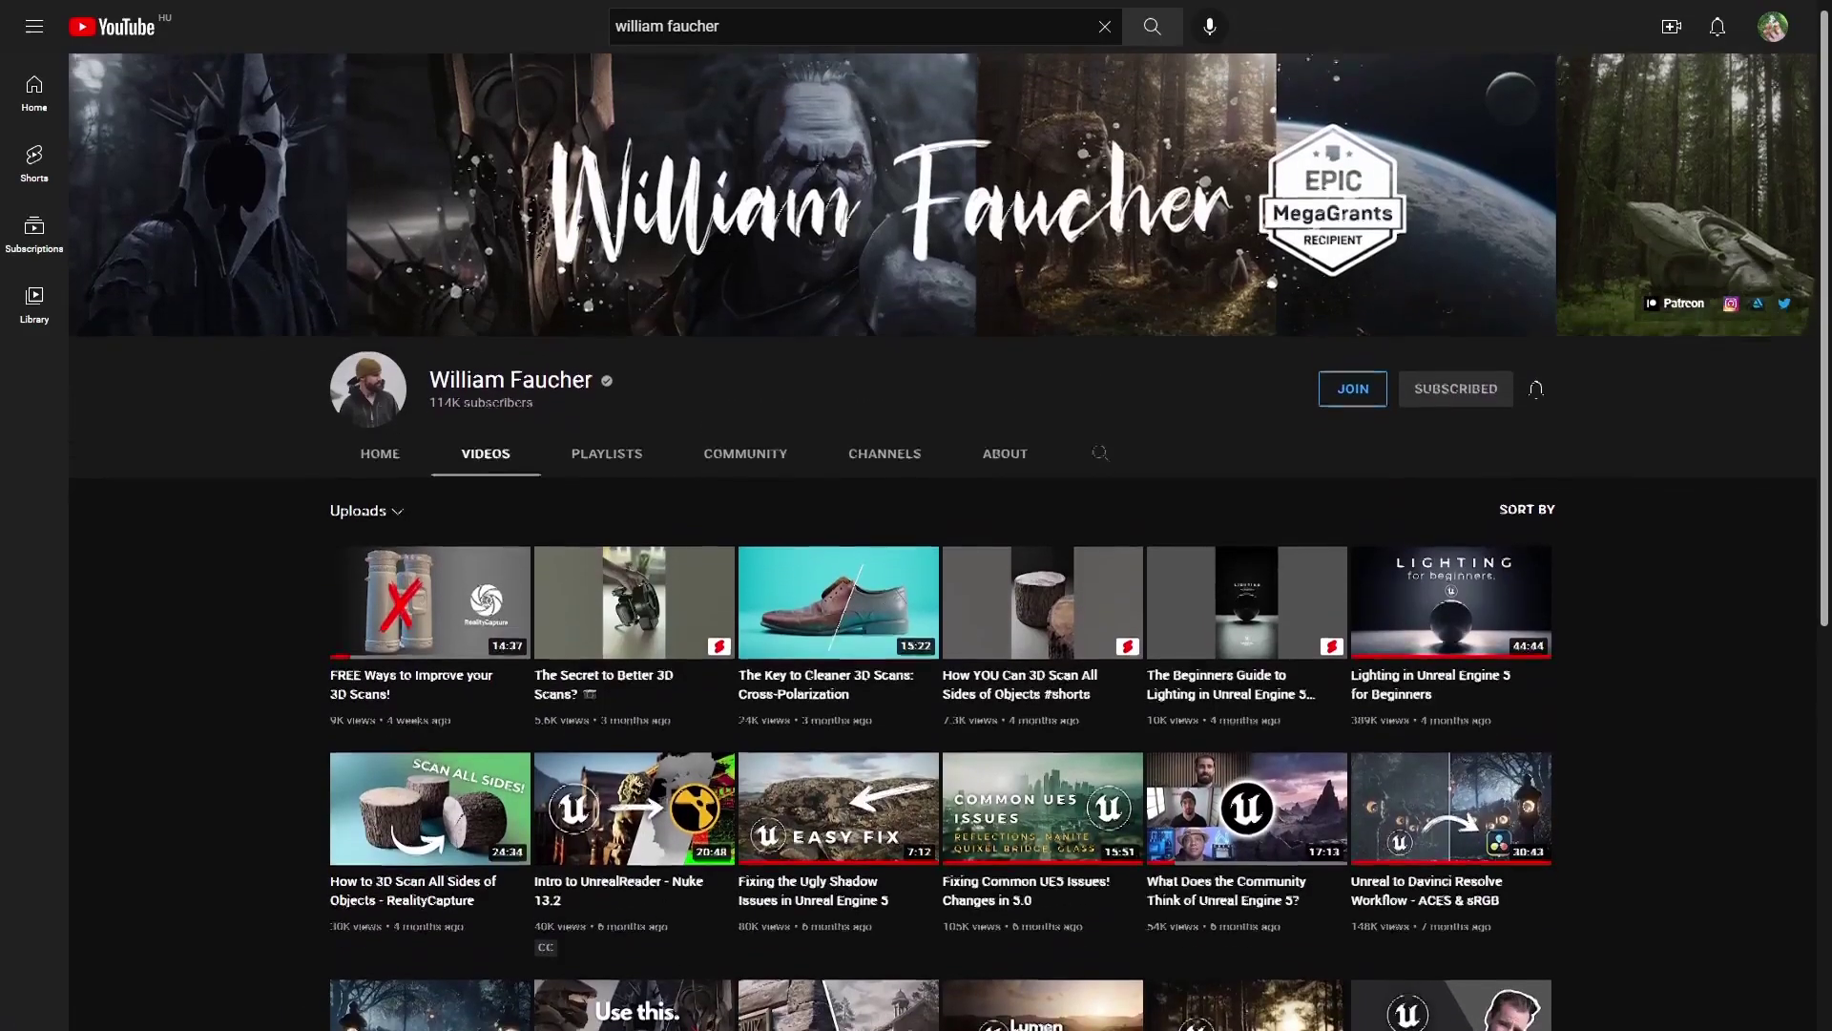
scroll(942, 542, "down", 5)
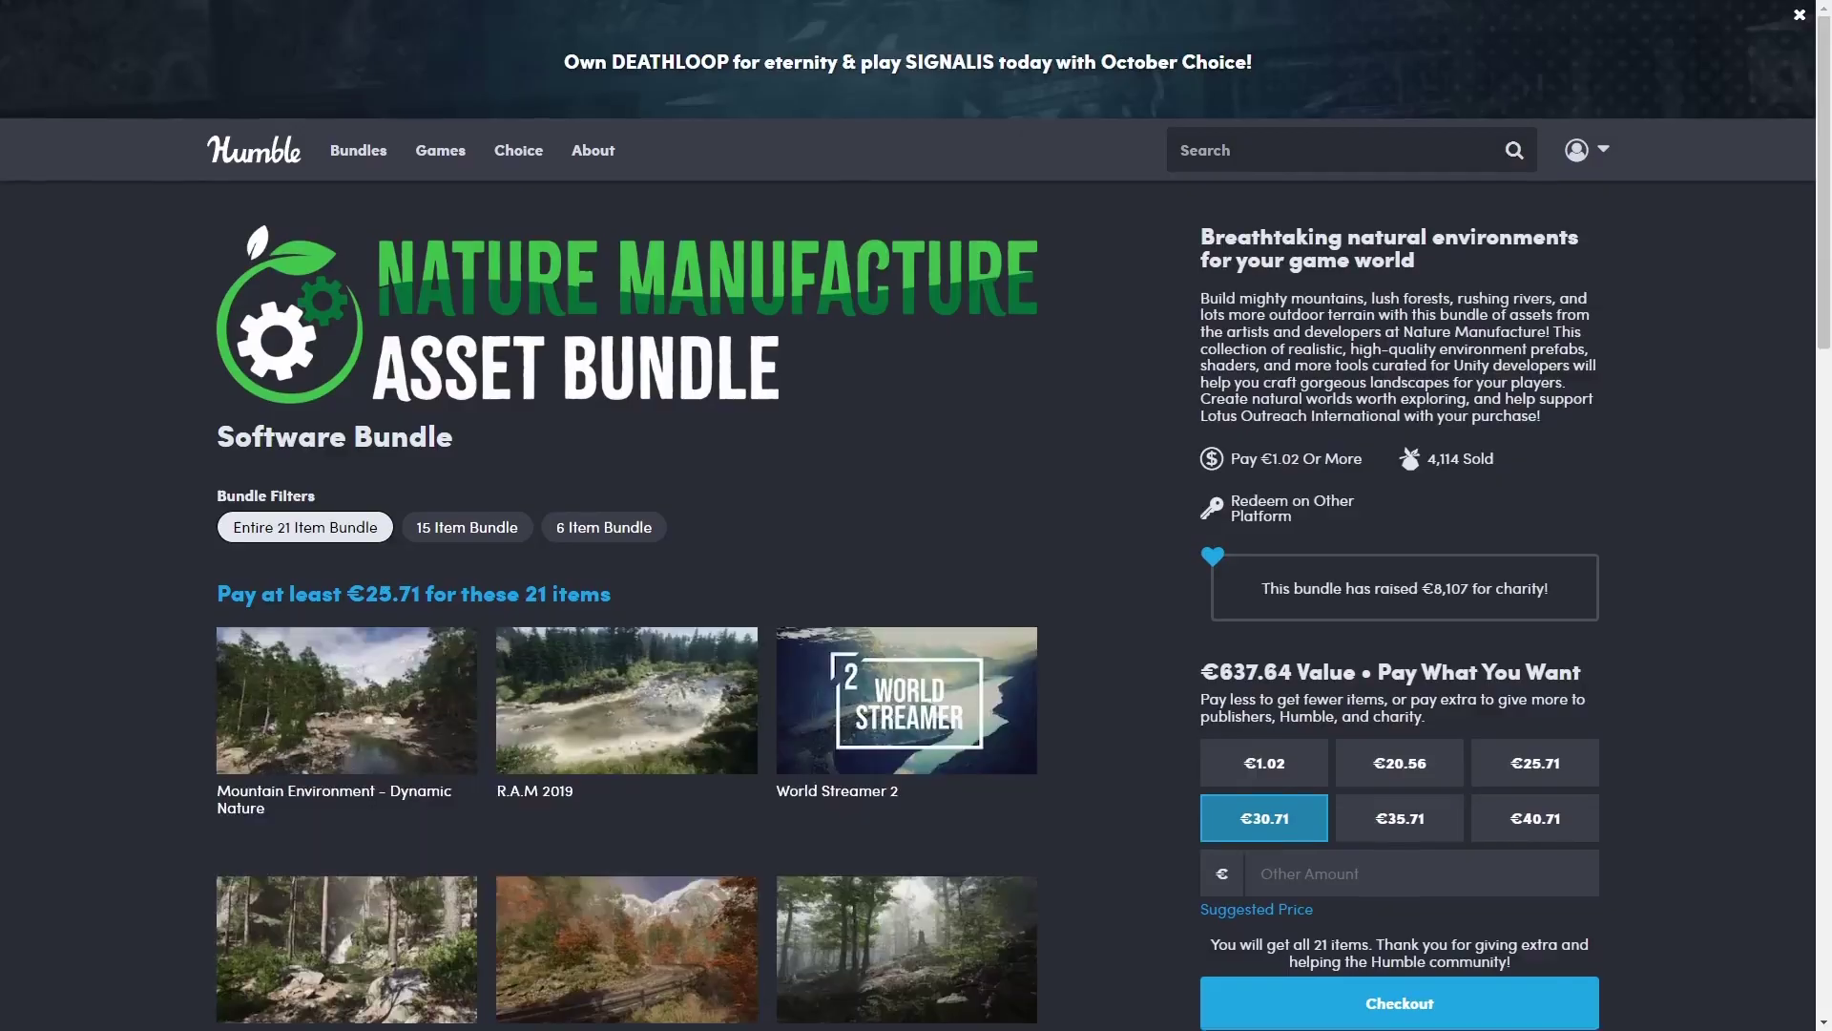
Scroll through the Nature Manufacture bundle's grid of 21 included packs.
scroll(916, 516, "down", 4)
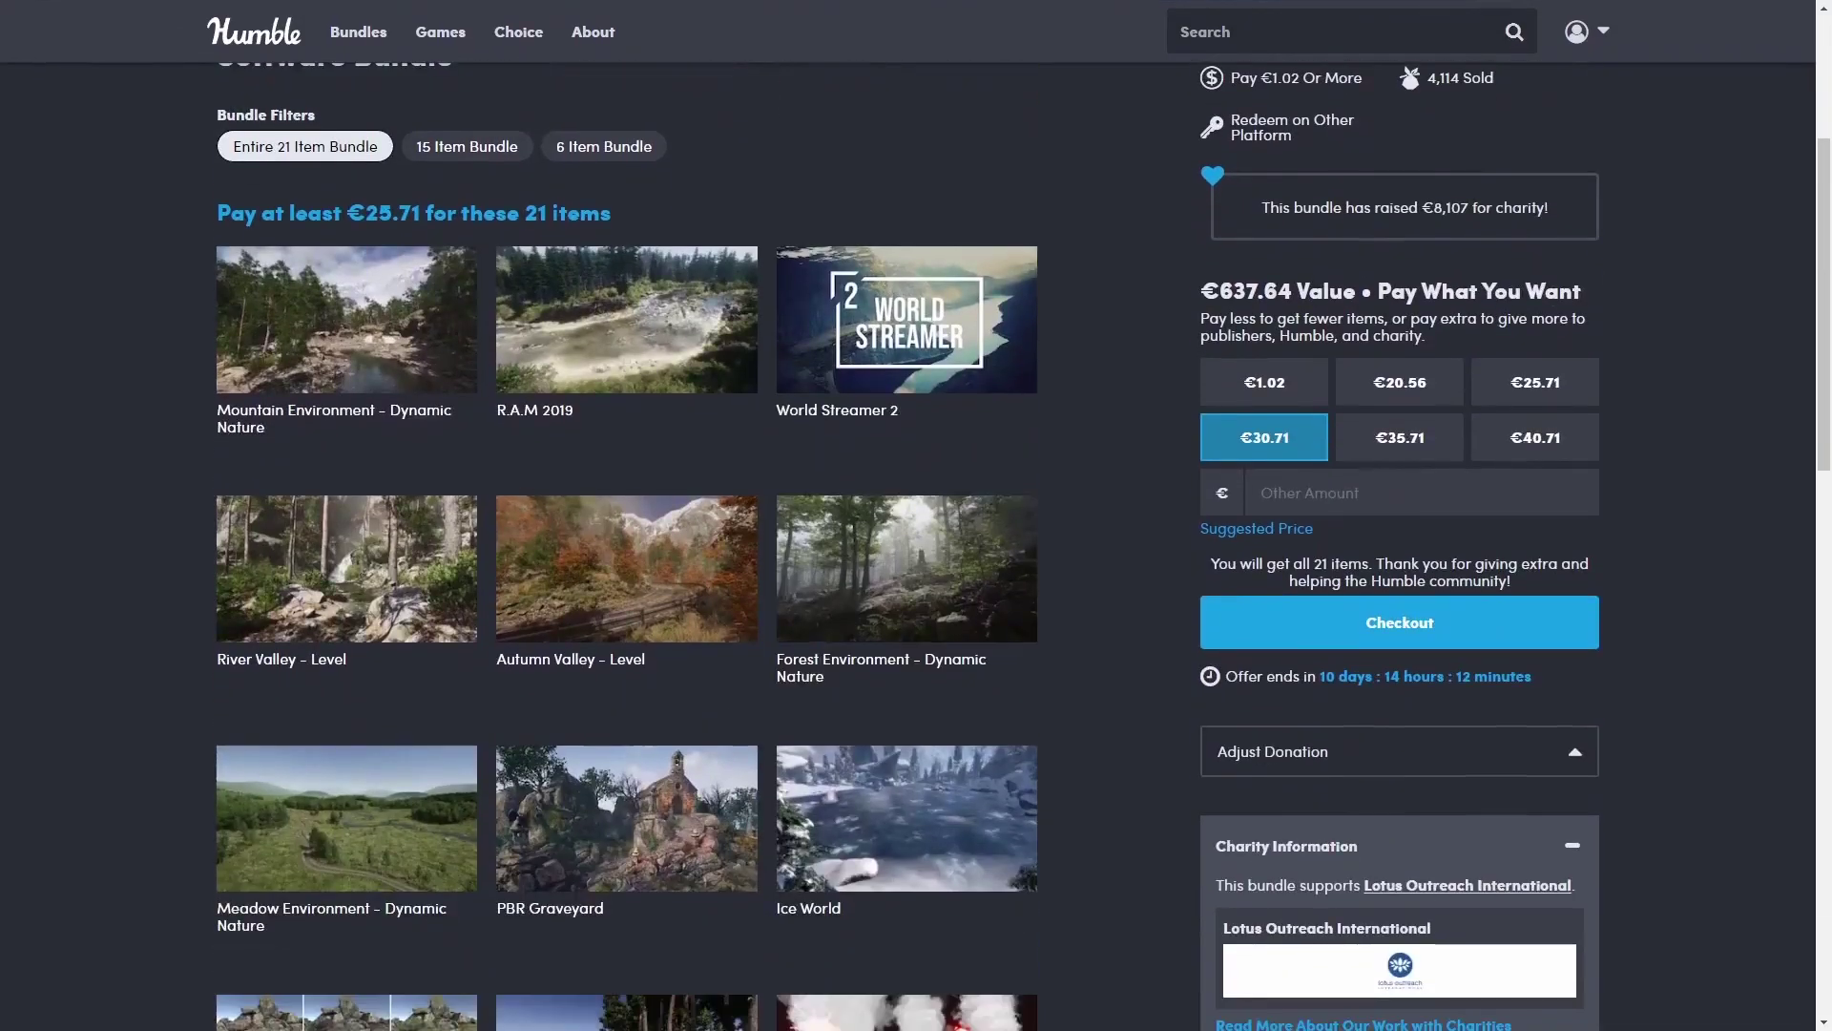
scroll(916, 515, "down", 4)
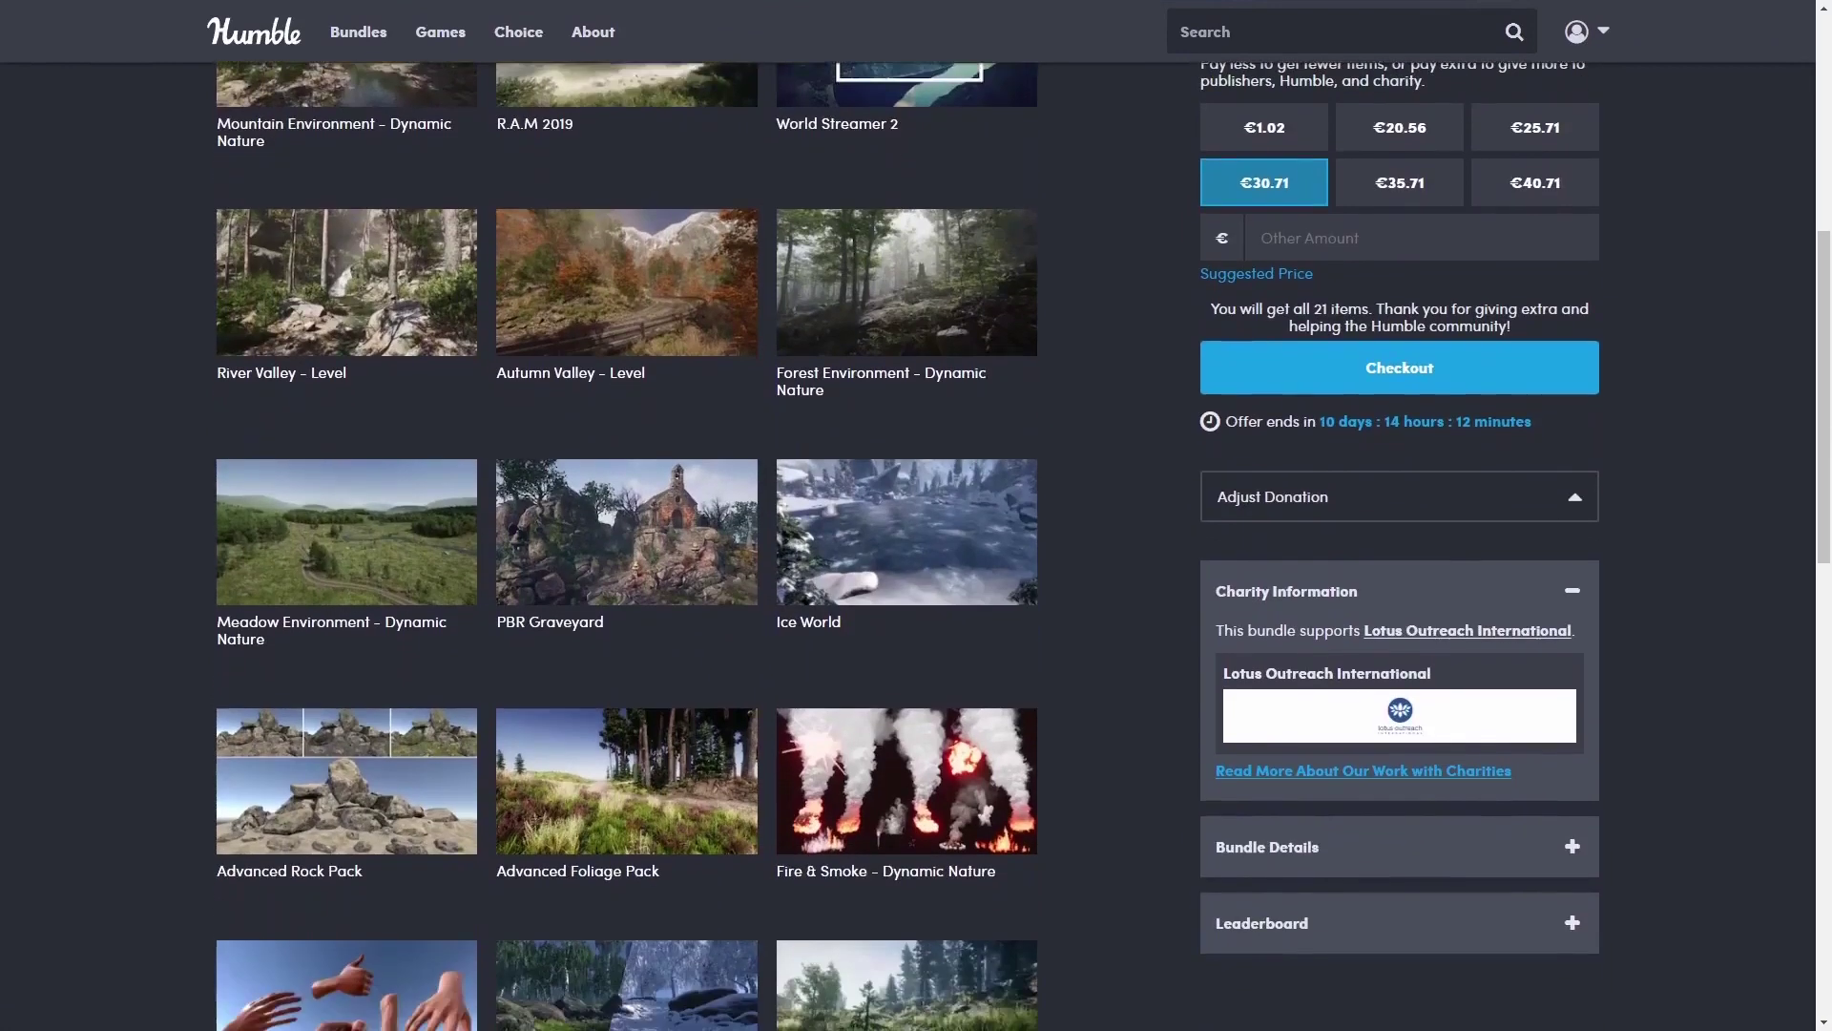
scroll(627, 553, "down", 5)
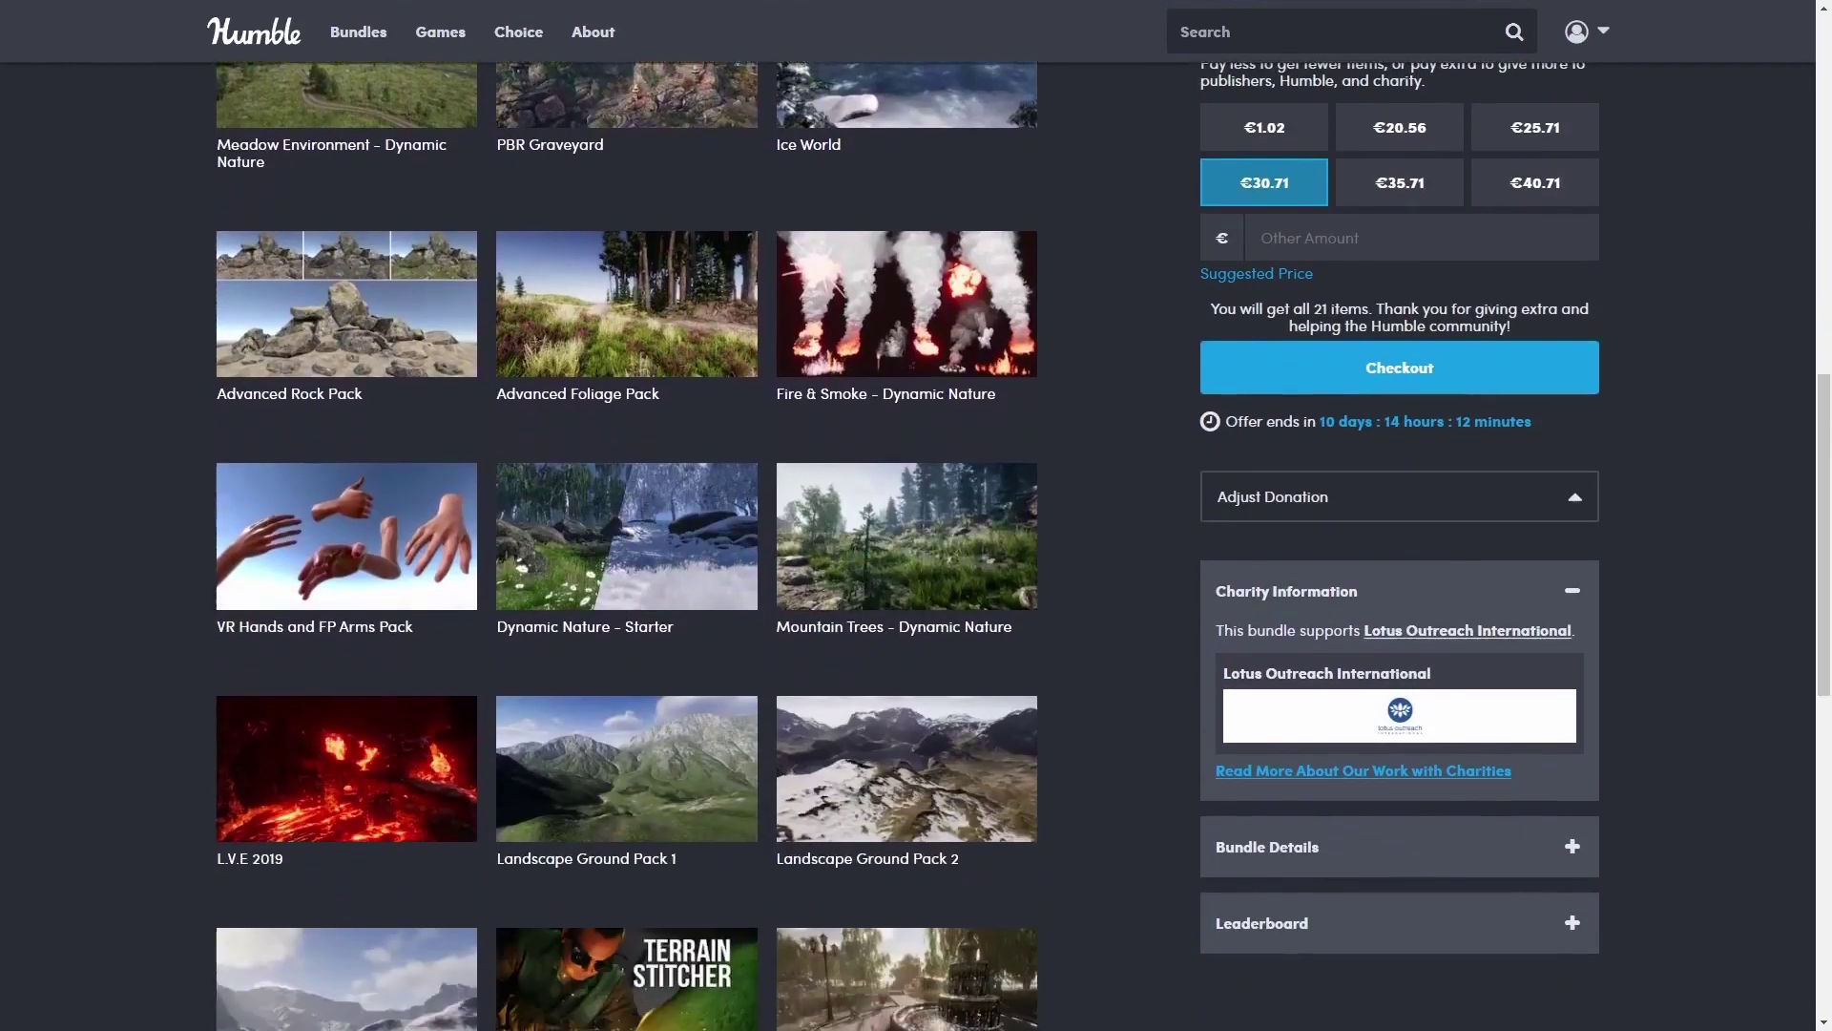
scroll(916, 515, "down", 4)
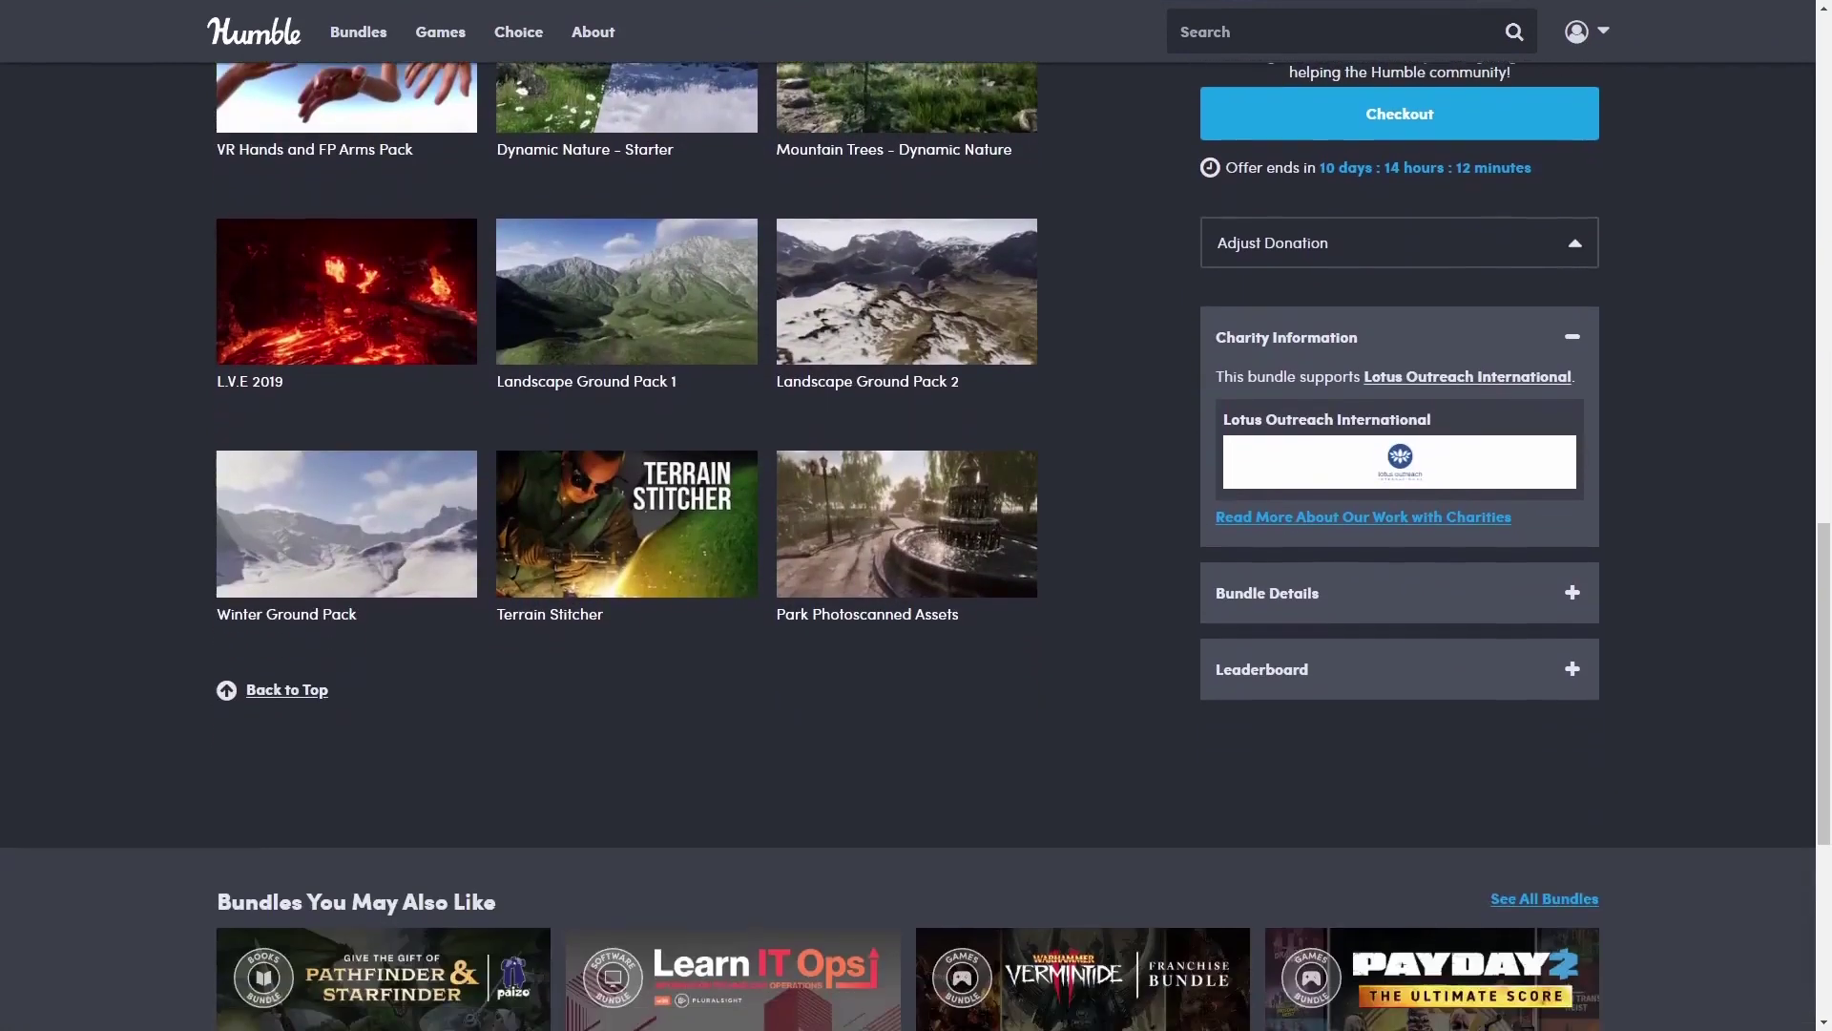
scroll(916, 515, "up", 4)
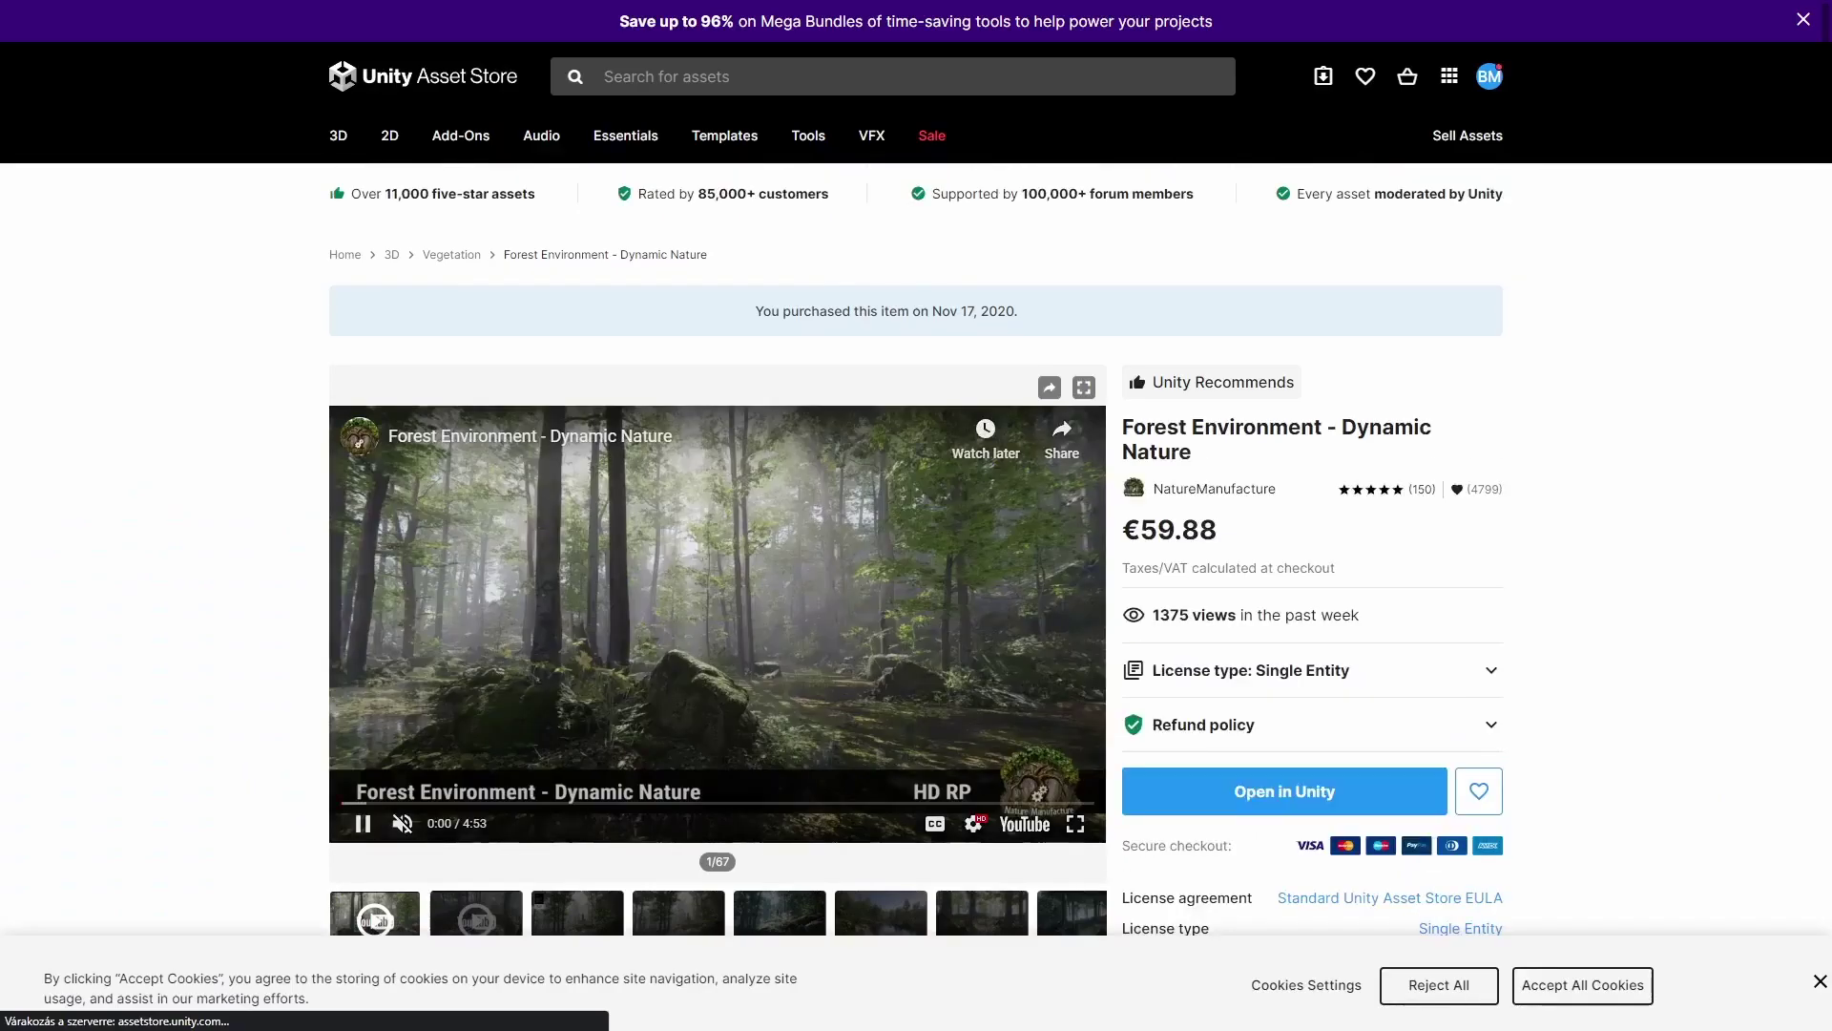
Scroll the Forest Environment - Dynamic Nature page down to its Overview and Description.
scroll(916, 515, "down", 3)
scroll(916, 515, "down", 5)
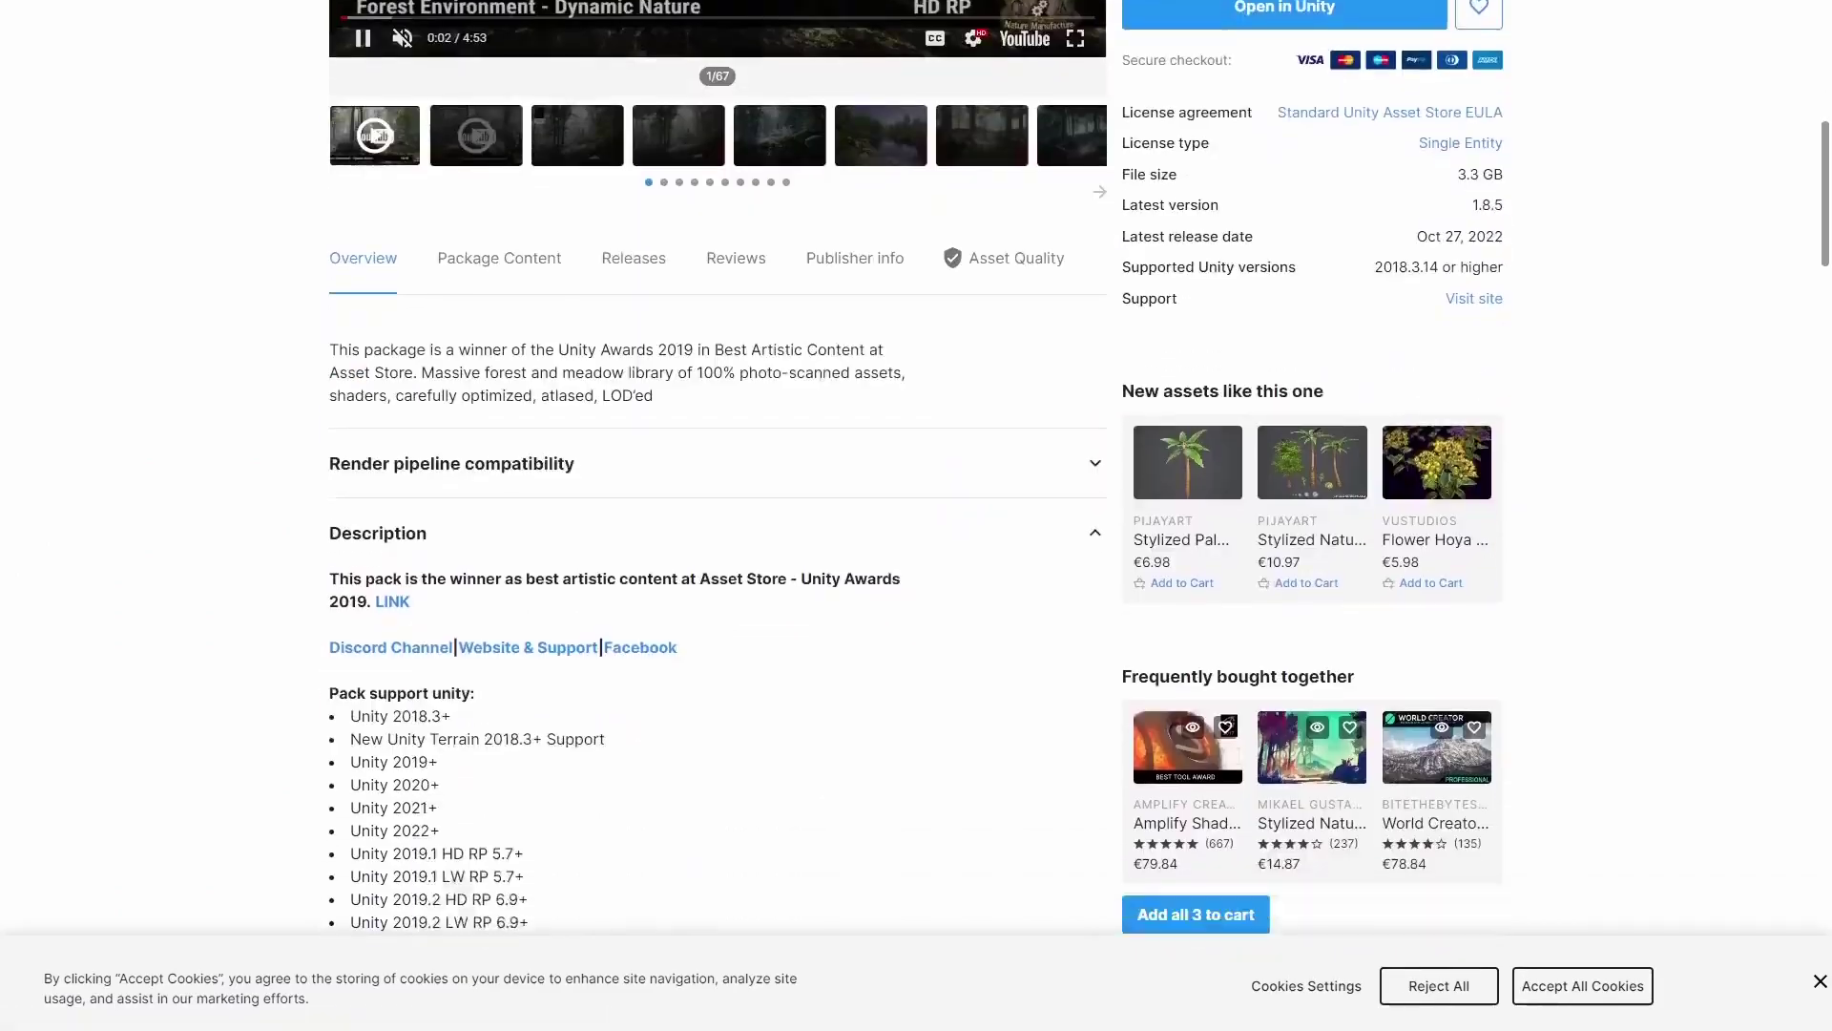